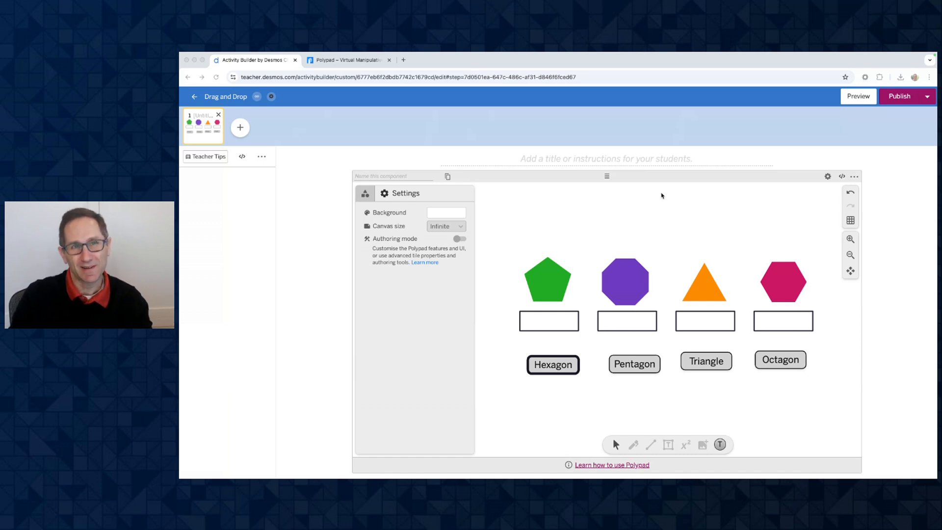
Step: Test the green pentagon's drop zone with the Hexagon and Pentagon labels, and return both labels to the row below
left_click(594, 392)
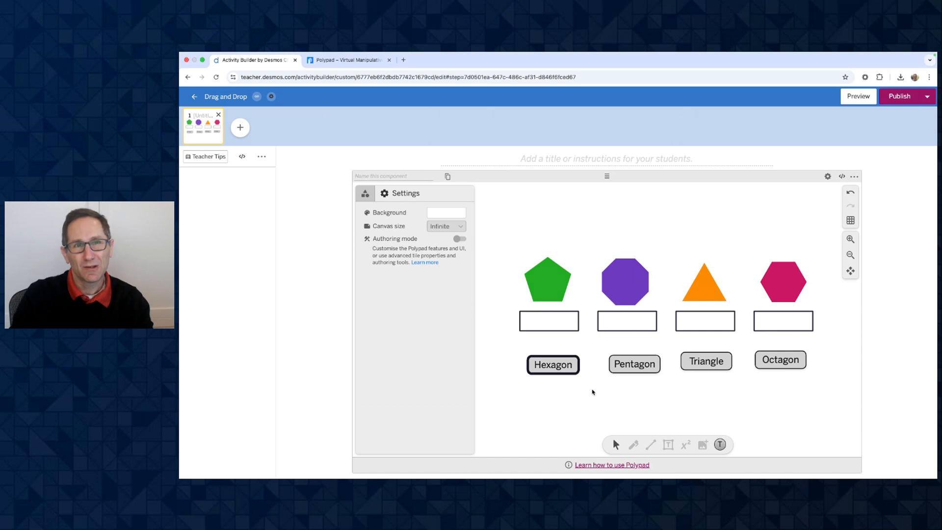
left_click_drag(561, 368, 556, 324)
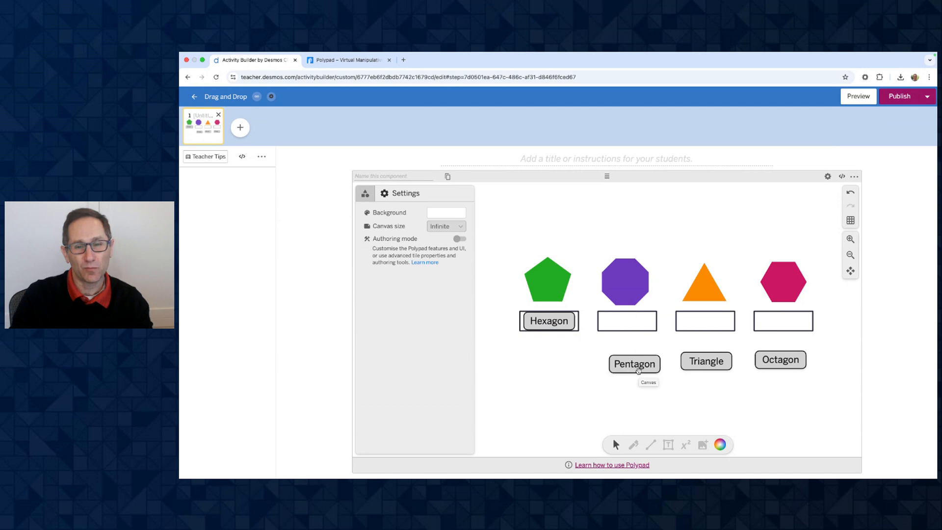
left_click_drag(639, 371, 562, 334)
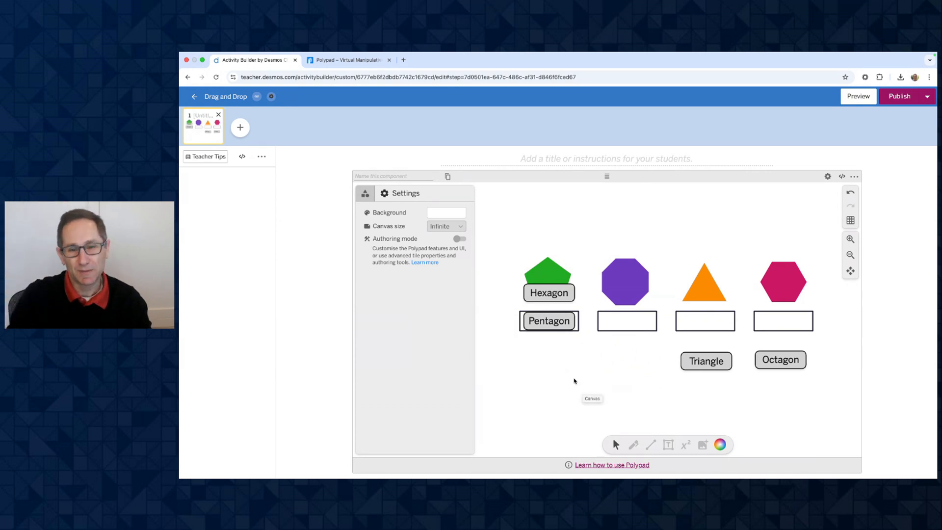
left_click_drag(558, 299, 644, 369)
left_click_drag(561, 324, 568, 367)
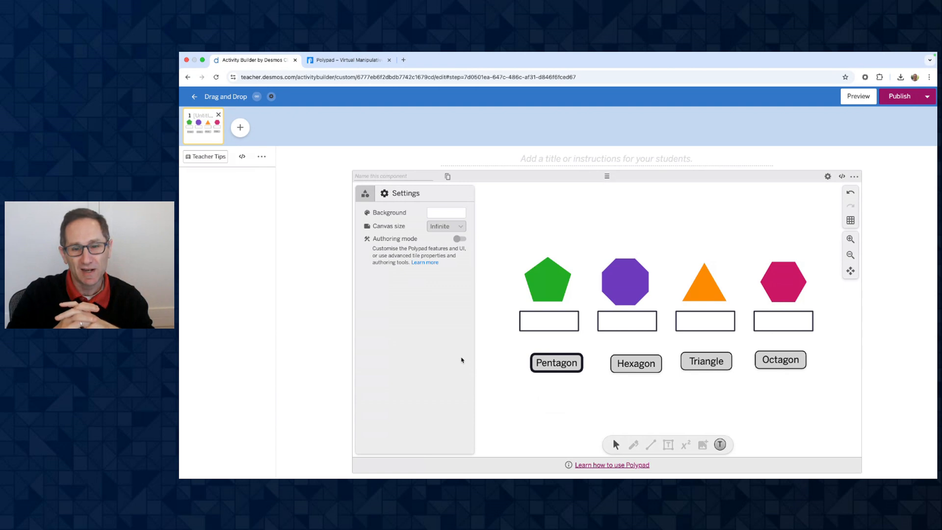
Step: Move the Pentagon, Hexagon, Triangle and Octagon labels lower on the canvas to leave space beneath the drop zones
left_click_drag(559, 366, 552, 418)
left_click_drag(639, 366, 636, 415)
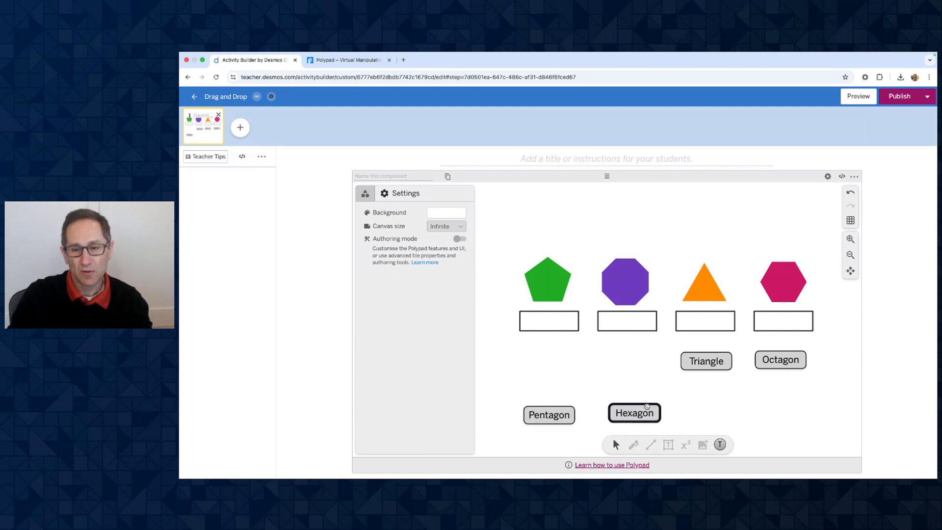
left_click_drag(696, 360, 696, 410)
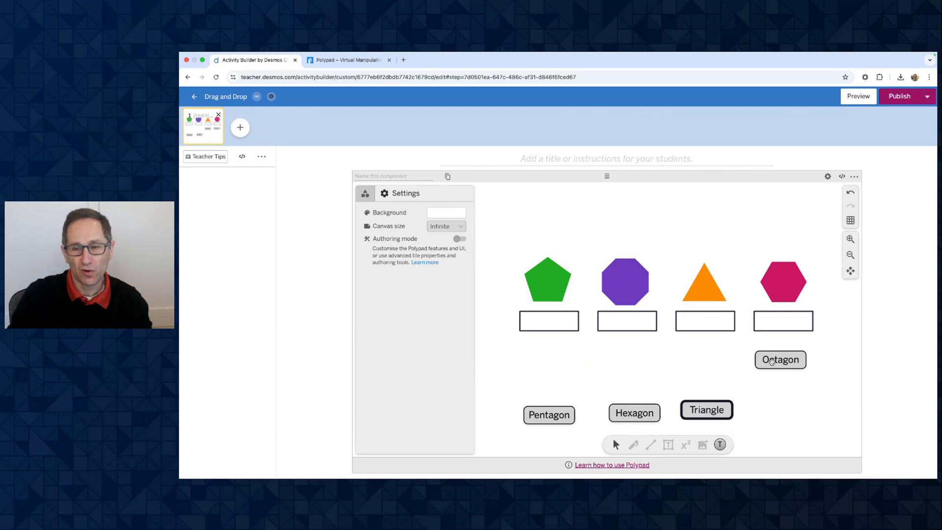
left_click_drag(775, 361, 775, 409)
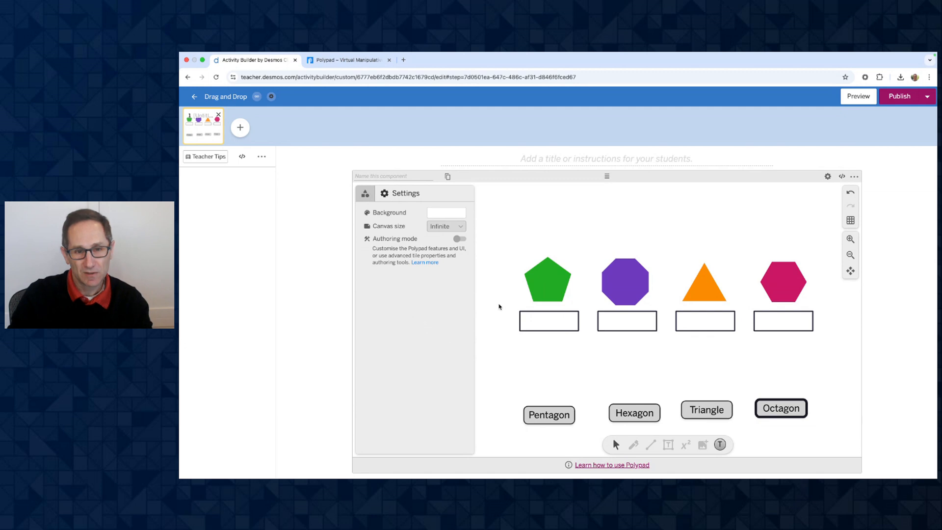
left_click(457, 239)
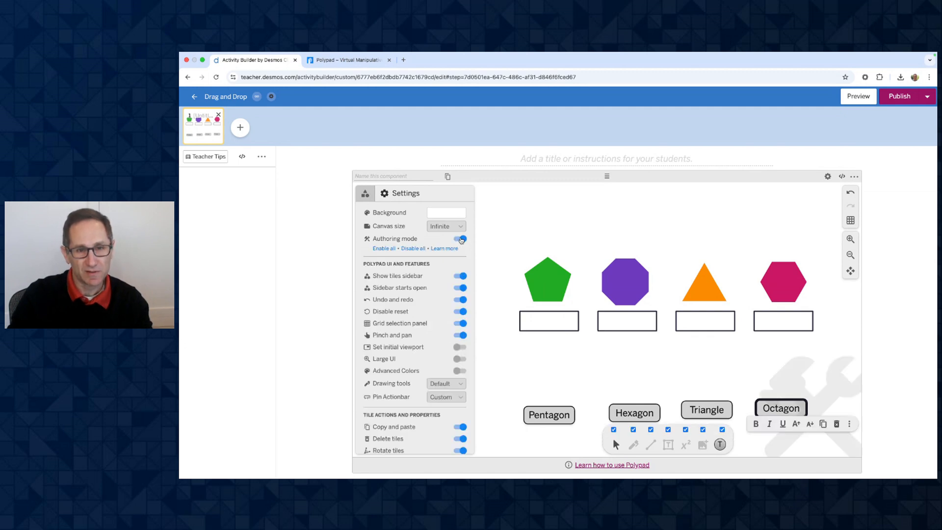
left_click(456, 239)
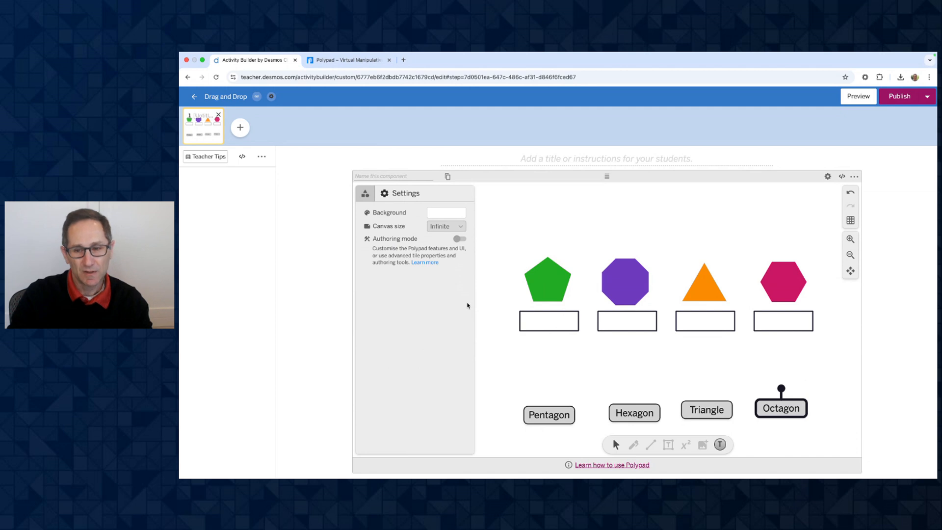
left_click(635, 417)
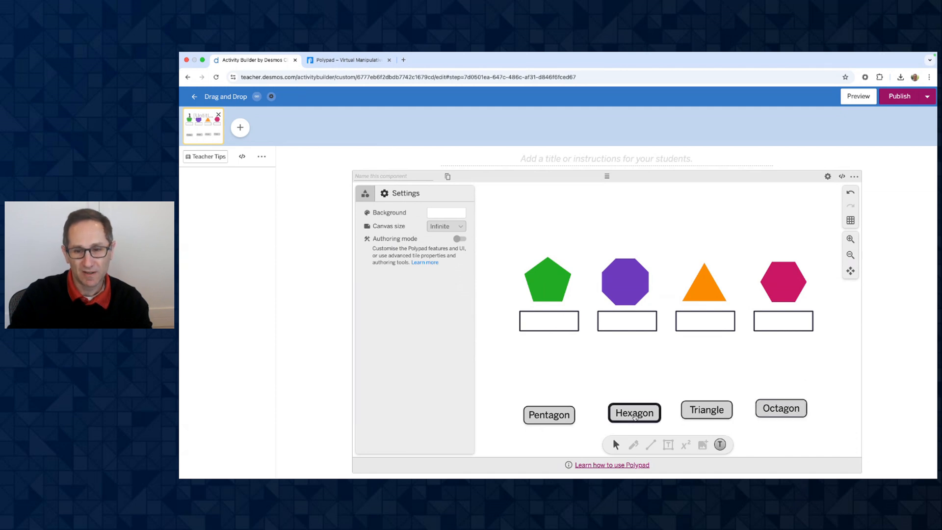
left_click(781, 414)
left_click(563, 378)
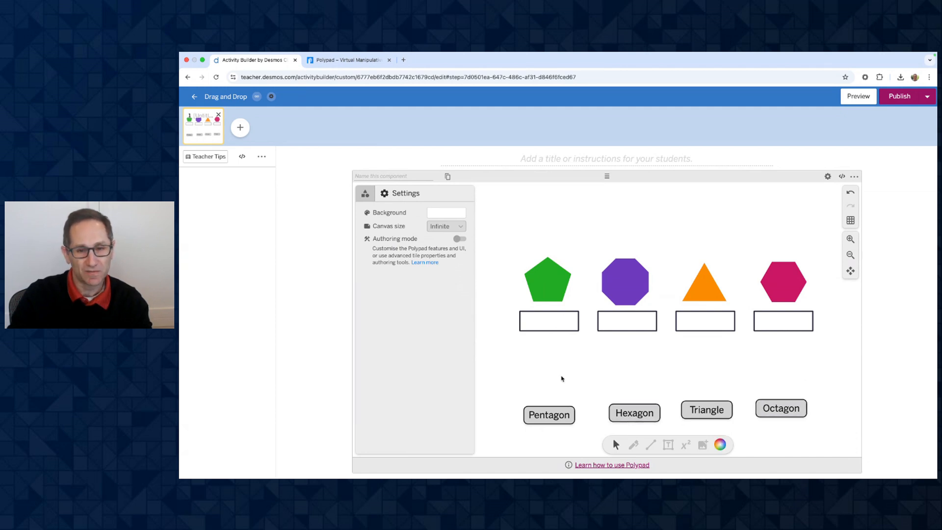
Step: Enable authoring mode and duplicate the four drop zones, placing the copies in a row between the originals and the labels
key("ctrl+shift+a")
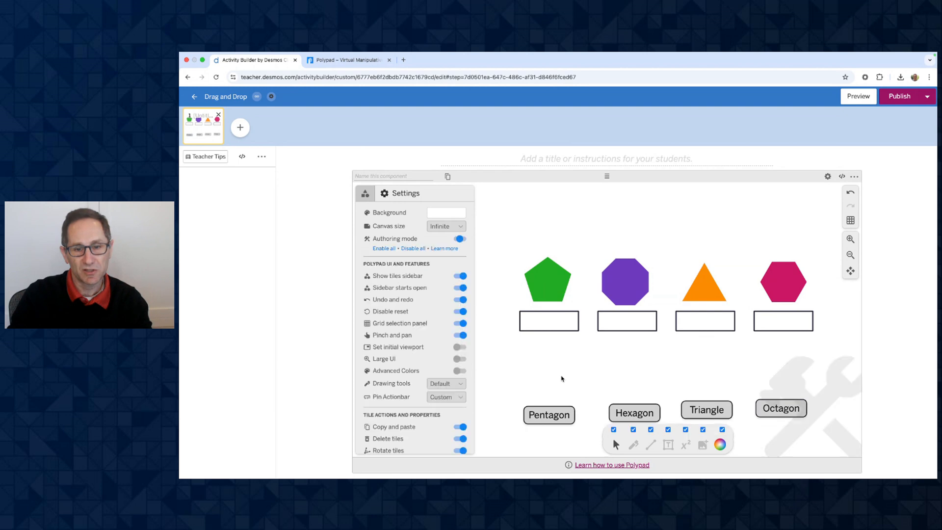
left_click(539, 324)
left_click(629, 323, "shift")
left_click(715, 325, "shift")
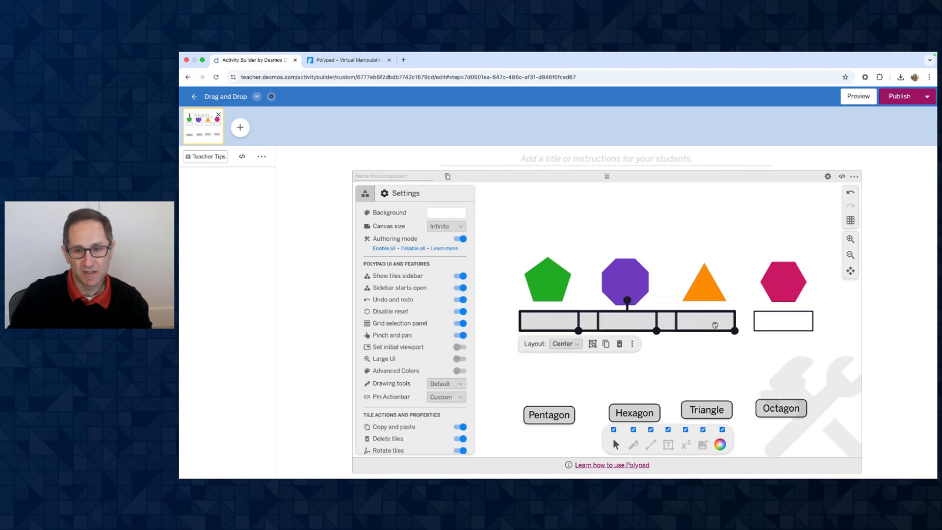
left_click(780, 324, "shift")
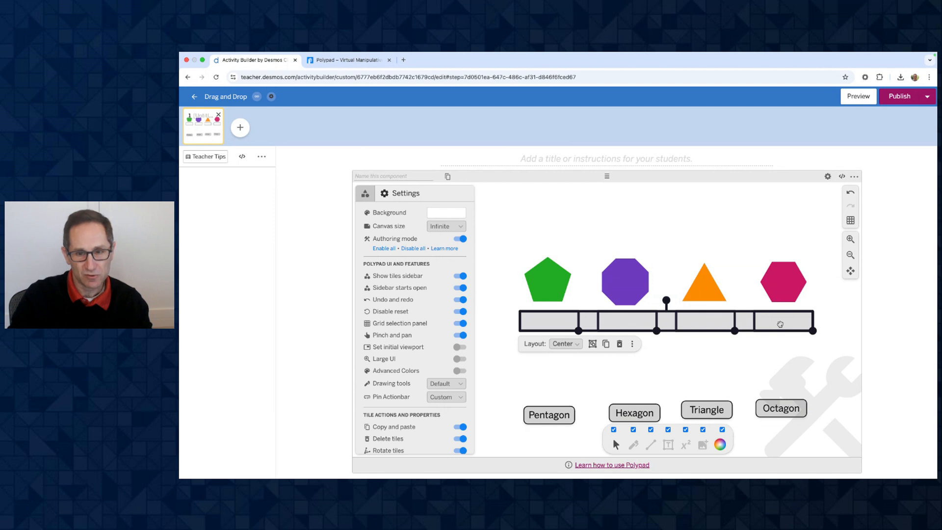
key("super+c")
key("super+v")
left_click_drag(790, 332, 779, 372)
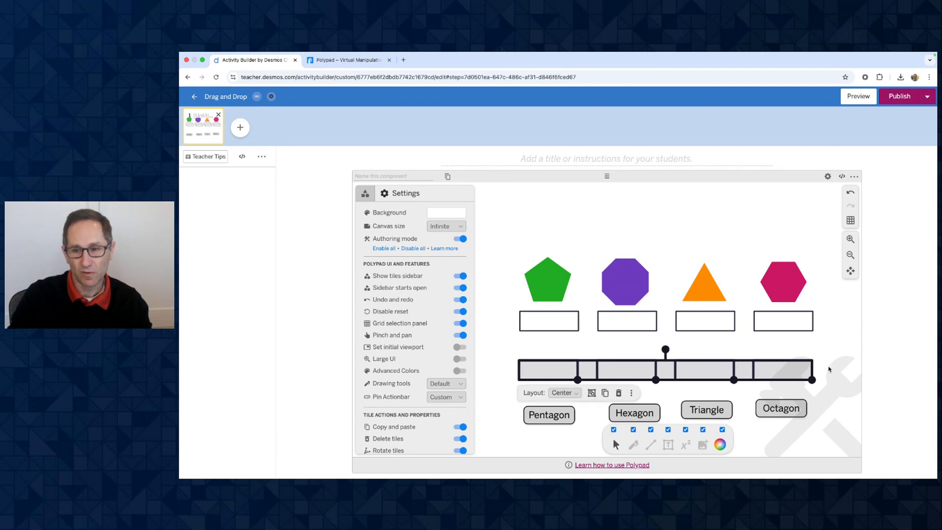
left_click(832, 370)
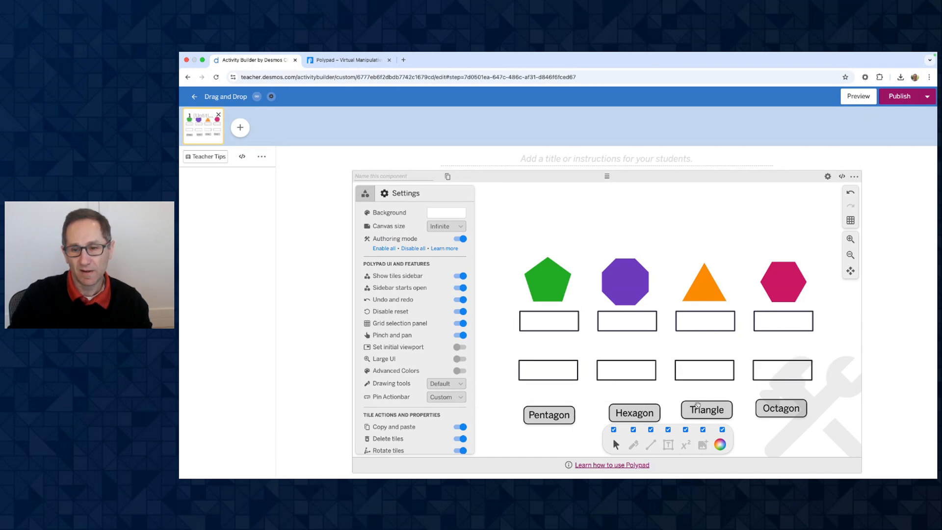
Step: Place the Triangle, Pentagon, Hexagon and Octagon labels, in that order, into the lower row of drop zones
left_click_drag(708, 411, 558, 371)
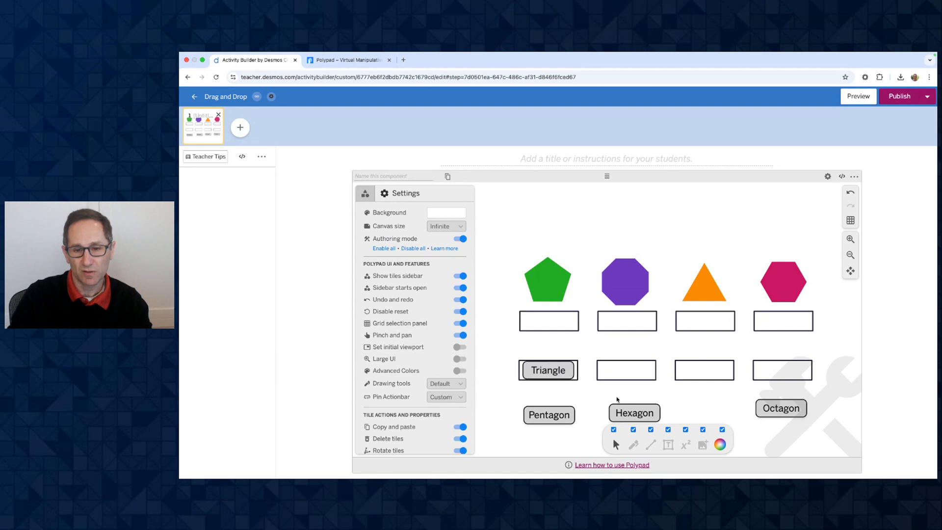
left_click_drag(546, 417, 626, 373)
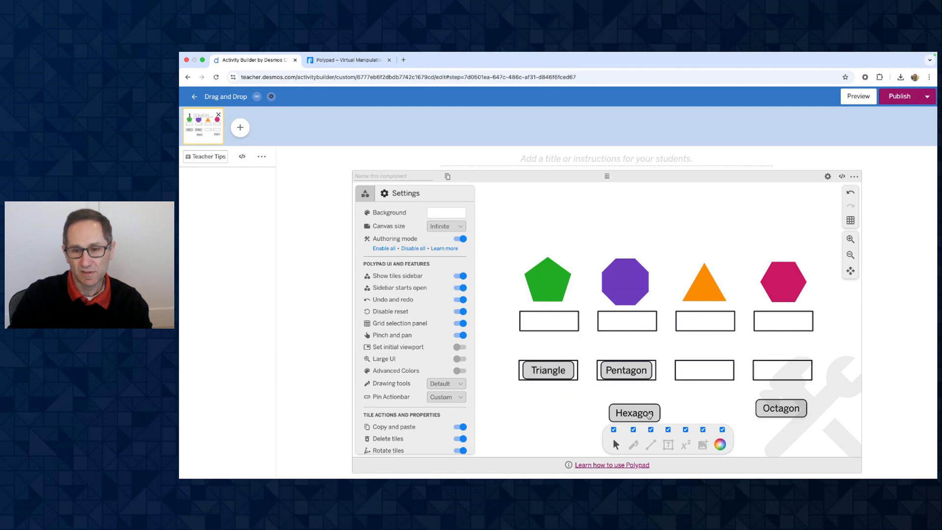
left_click_drag(649, 415, 714, 372)
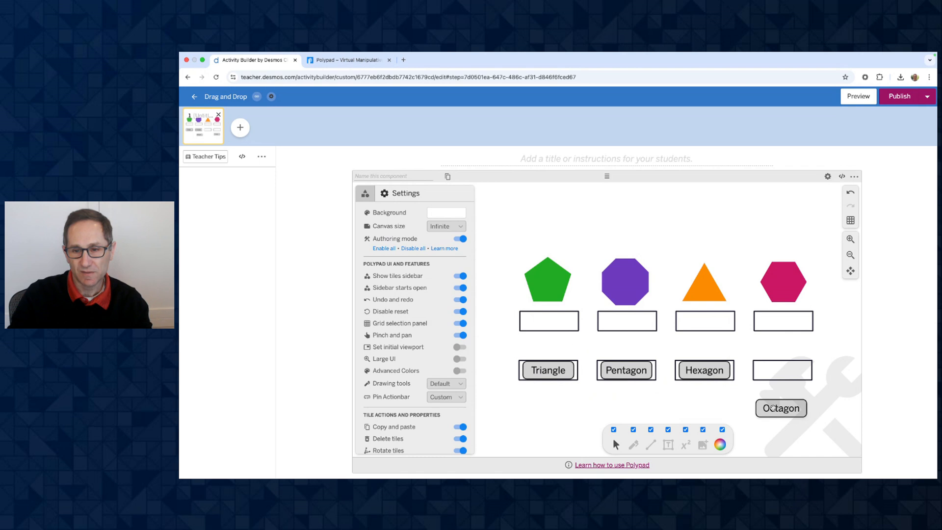
left_click_drag(773, 408, 775, 371)
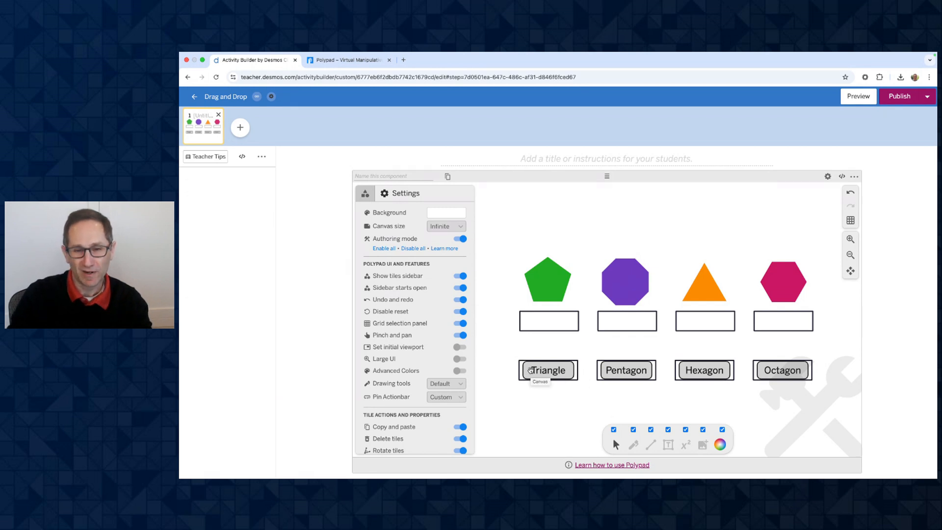
mouse_move(530, 371)
left_mouse_down()
mouse_move(540, 398)
mouse_move(538, 370)
left_mouse_up()
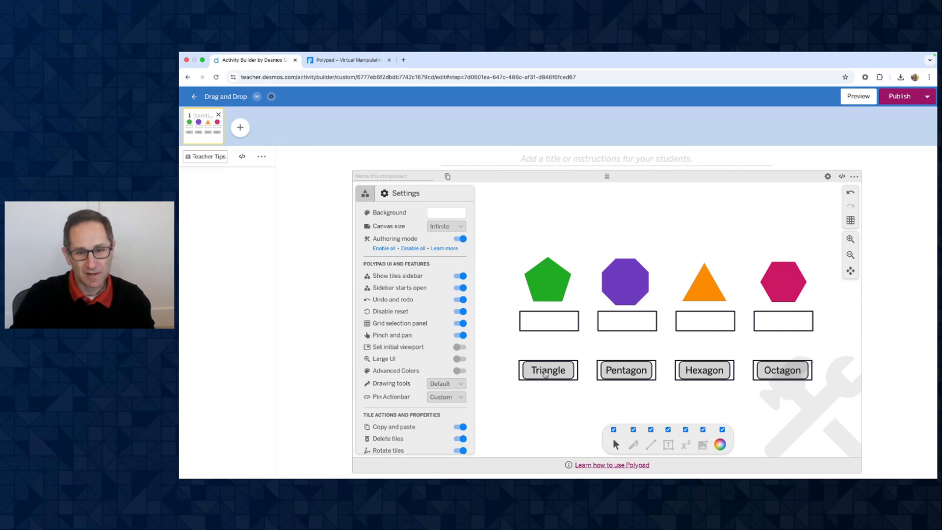
Step: Enable the Stay in Dropzones authoring option for all four labels together
left_click(546, 374)
left_click(621, 370, "shift")
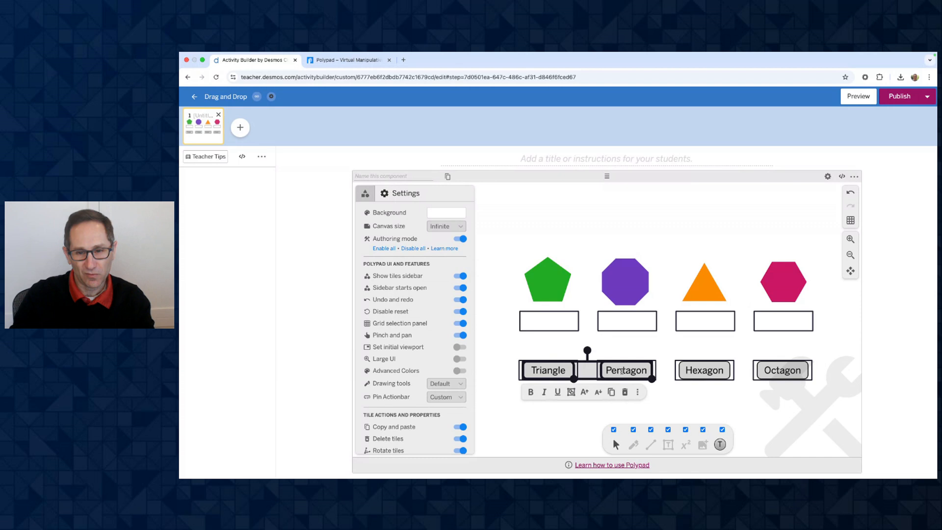
left_click(694, 371, "shift")
left_click(778, 371, "shift")
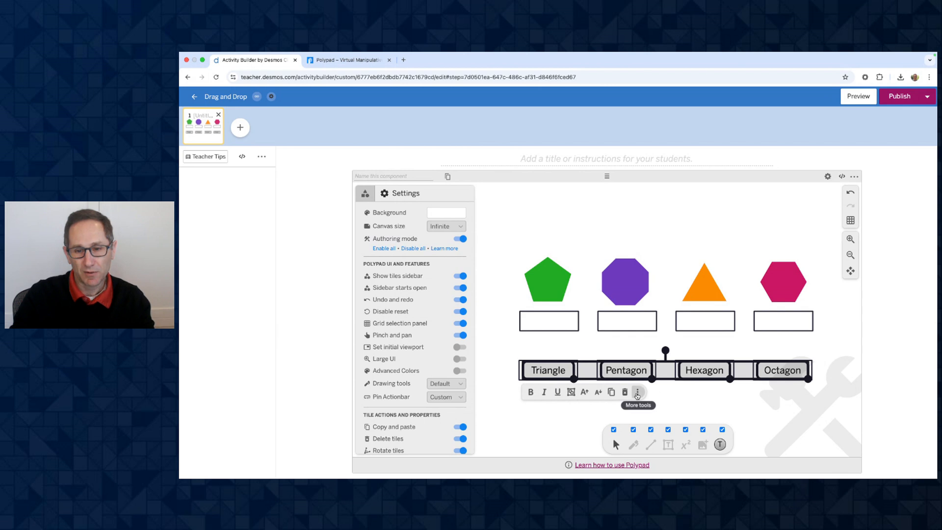
left_click(639, 394)
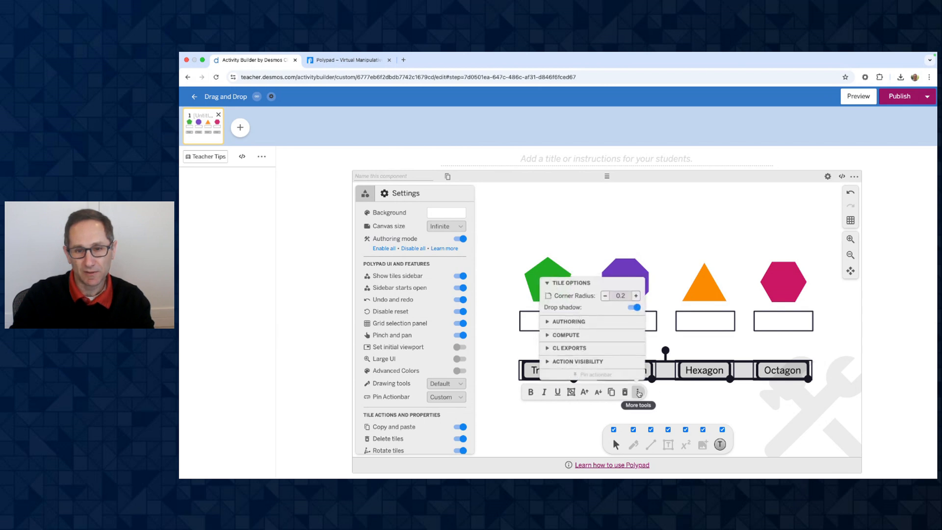
left_click(570, 322)
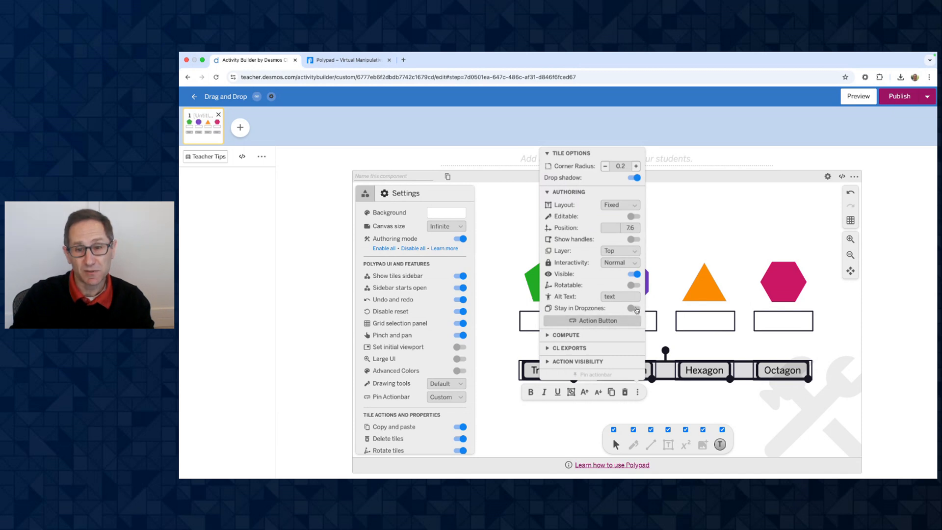
left_click(634, 308)
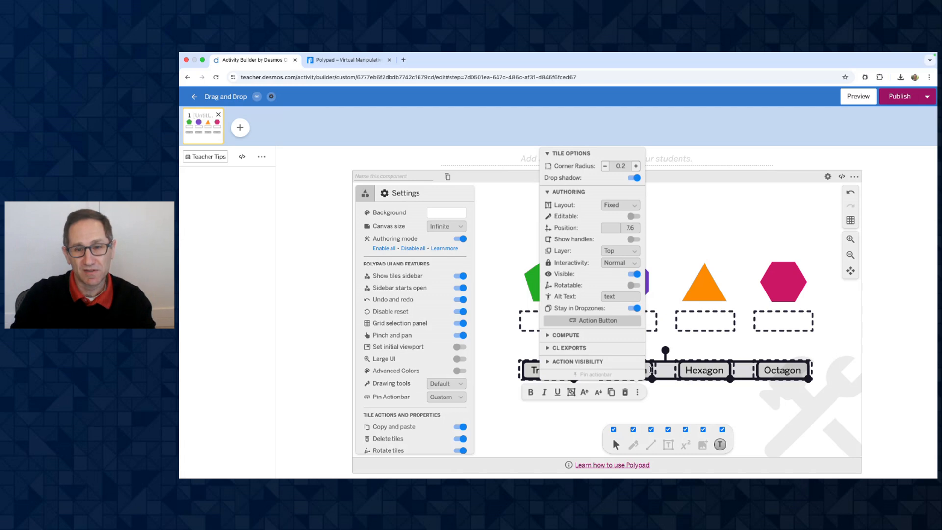
left_click(489, 316)
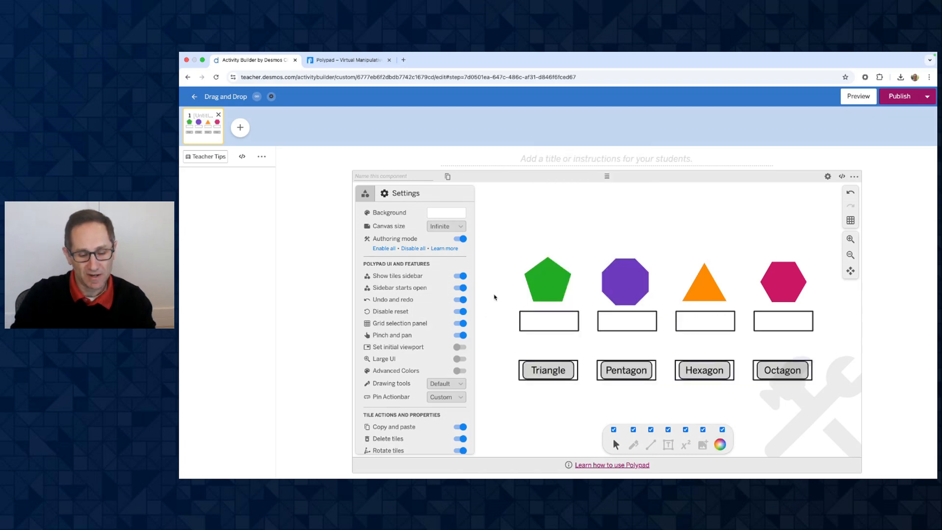
Step: Disable authoring mode and try to move each of the four labels onto the canvas outside the drop zones
left_click(460, 239)
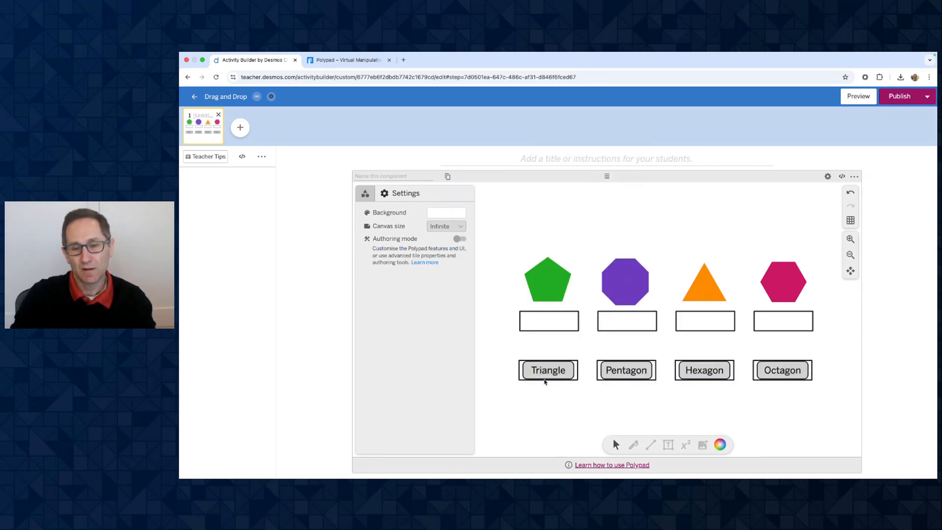
left_click_drag(540, 373, 509, 424)
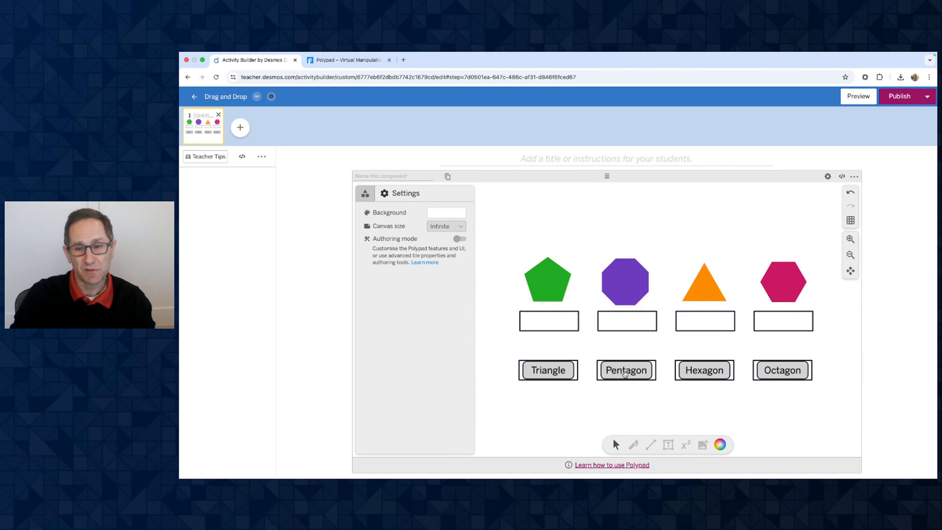
left_click_drag(624, 376, 682, 224)
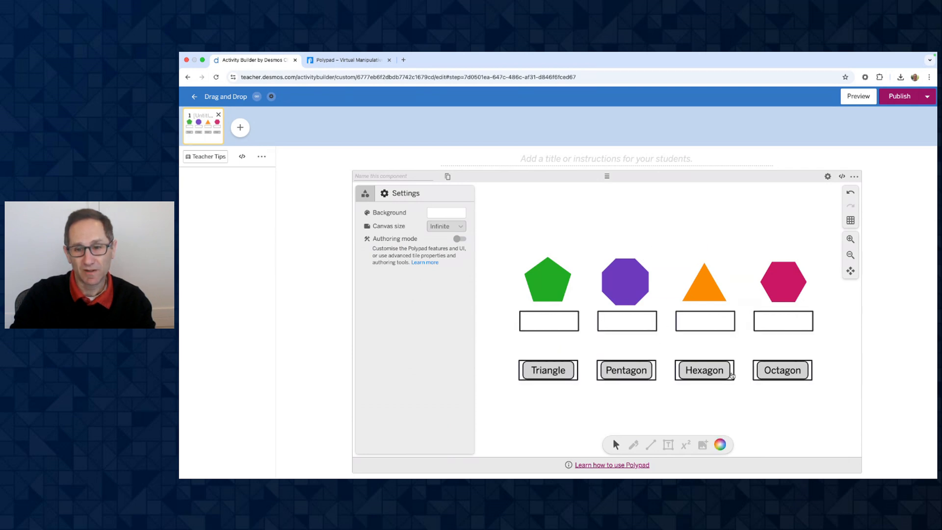
left_click_drag(714, 370, 759, 206)
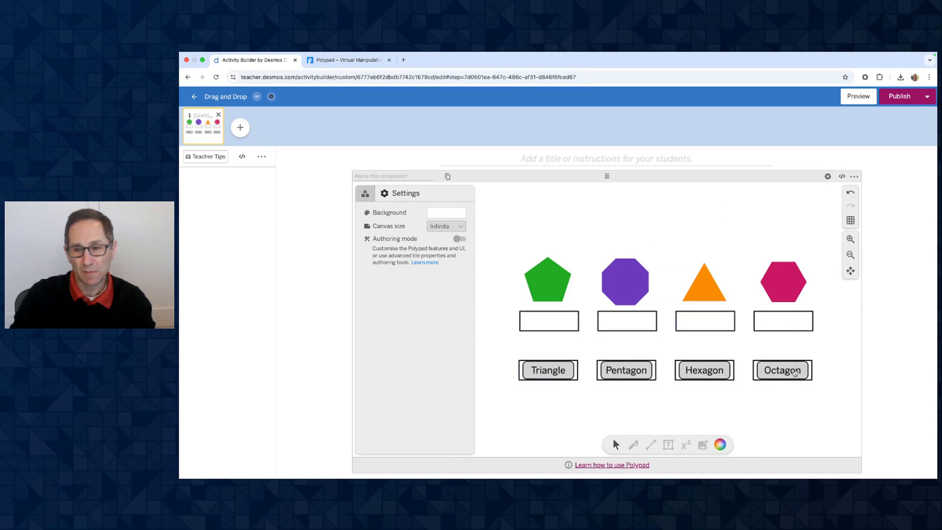
left_click_drag(796, 378, 826, 420)
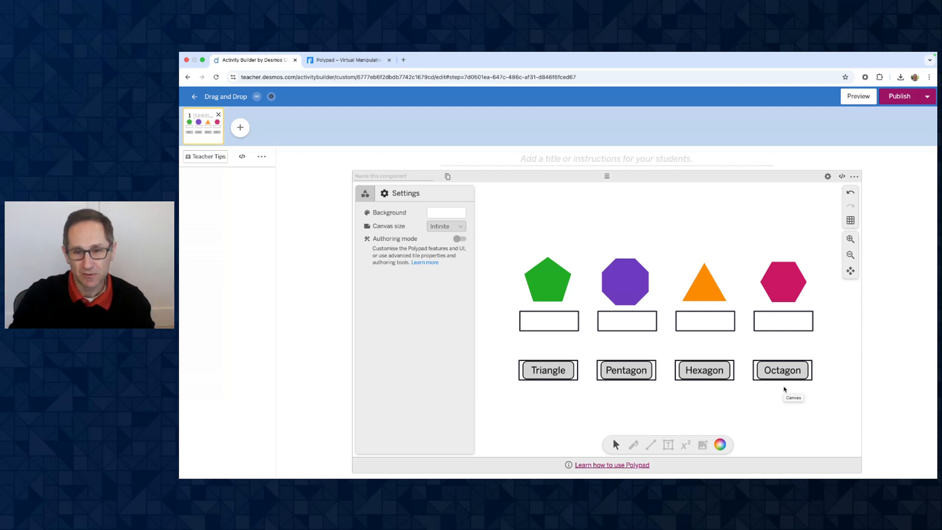
Step: Replace Triangle with Pentagon in the green pentagon's drop zone as a test, and place Triangle under the purple octagon
left_click_drag(560, 370, 562, 321)
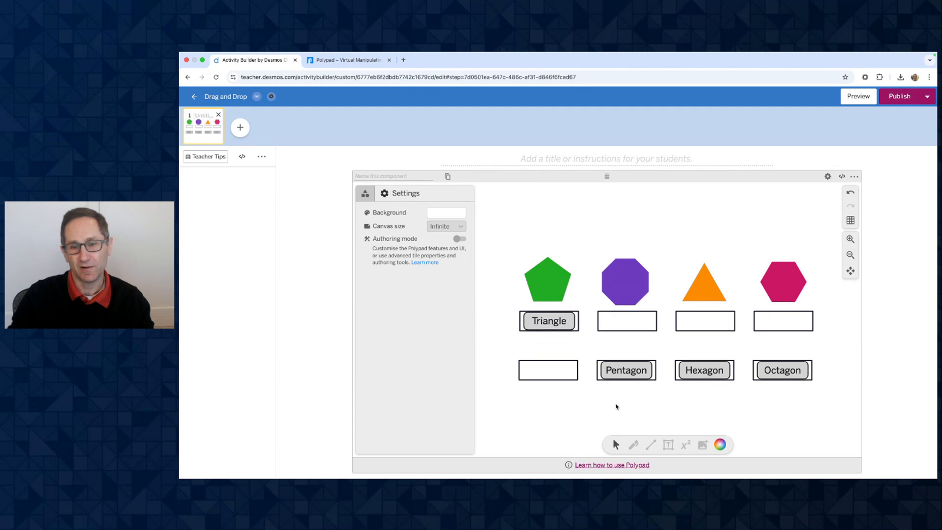
left_click_drag(631, 375, 565, 329)
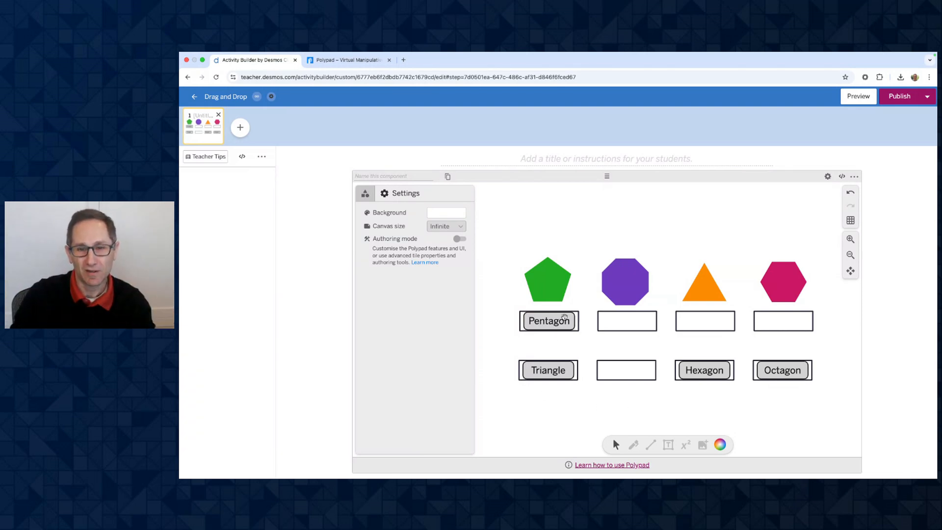
left_click_drag(559, 367, 633, 325)
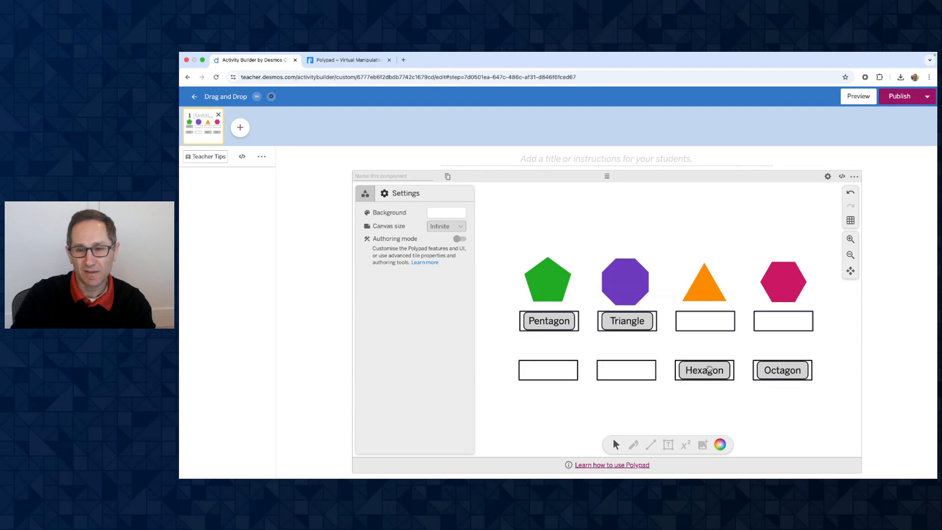
Step: As a test, place Hexagon under the purple octagon, replace Triangle with Octagon under the pink hexagon, and place Triangle under the orange triangle
left_click_drag(707, 371, 656, 329)
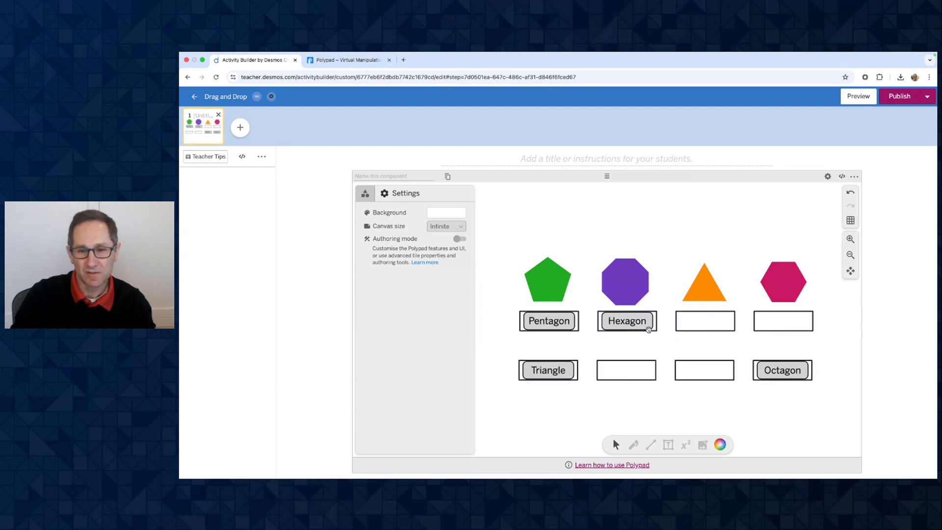
left_click_drag(549, 370, 783, 323)
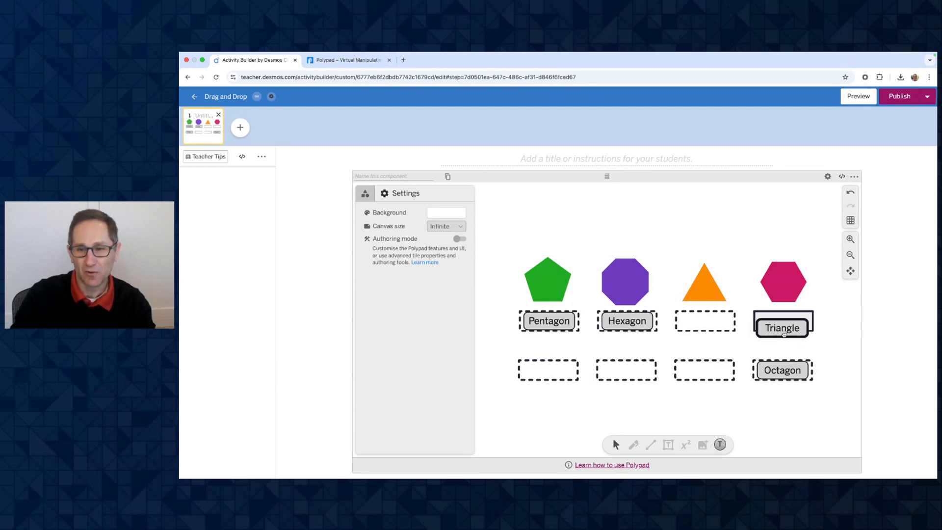
left_click_drag(783, 372, 789, 328)
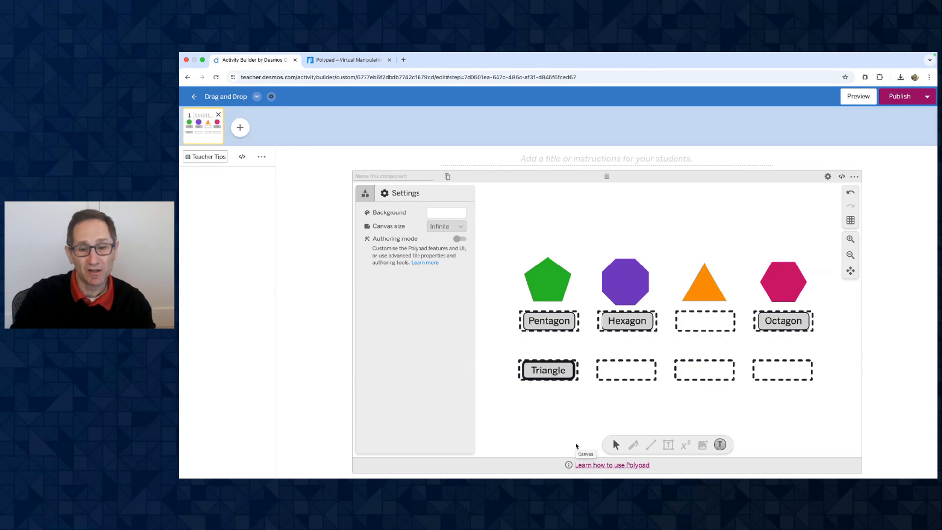
left_click(522, 427)
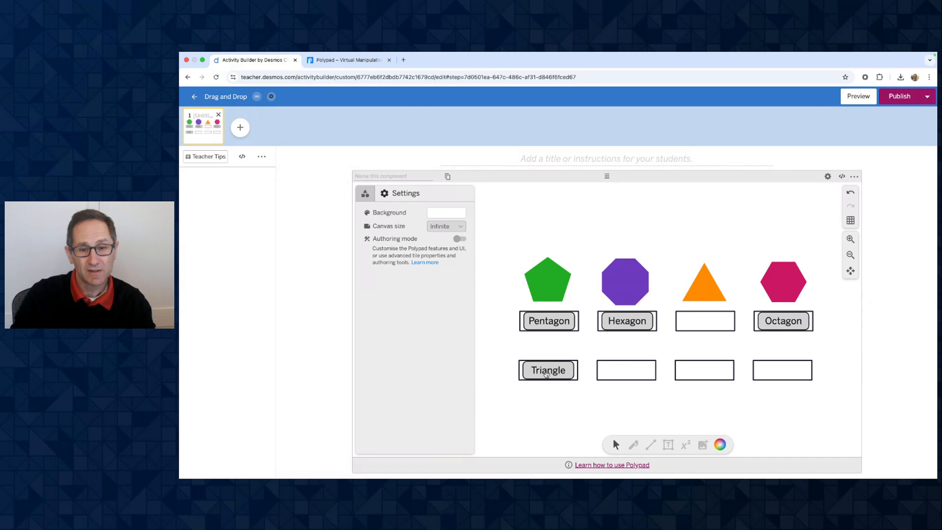
left_click(541, 372)
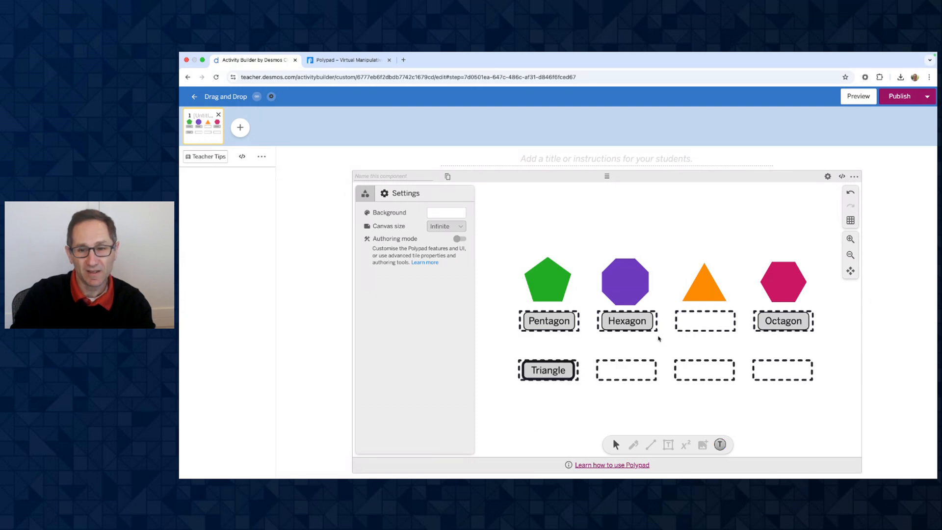
left_click(693, 322)
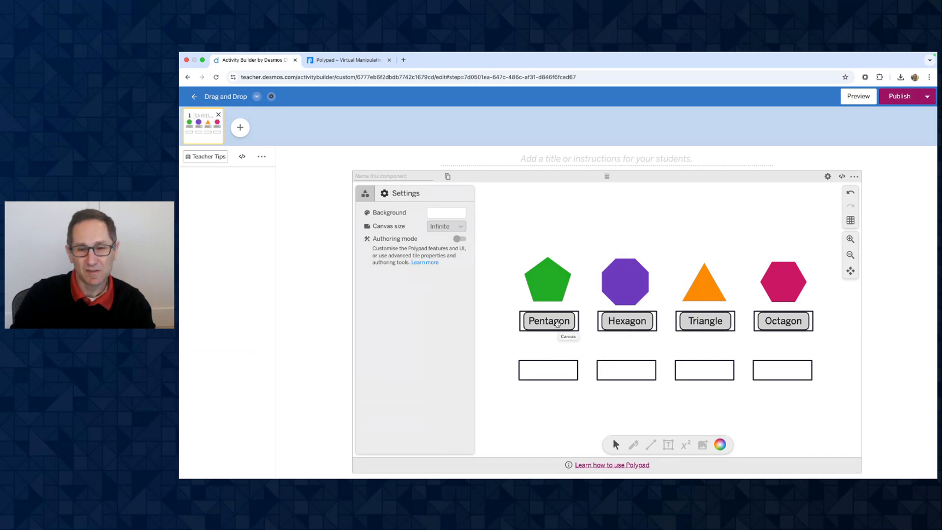
Step: Return the four labels to the lower row of drop zones in the order Triangle, Pentagon, Hexagon, Octagon
left_click_drag(558, 322, 583, 408)
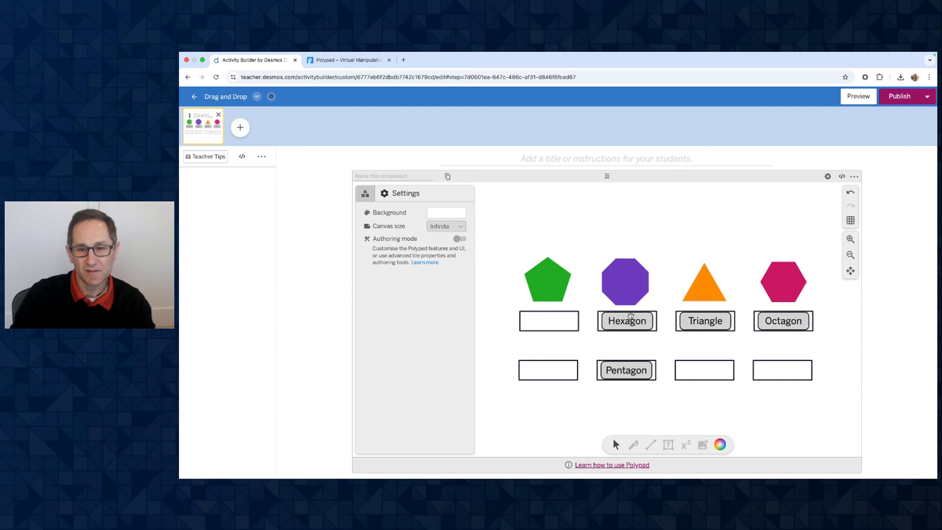
left_click_drag(631, 319, 677, 225)
left_click_drag(703, 318, 734, 231)
left_click_drag(782, 325, 754, 242)
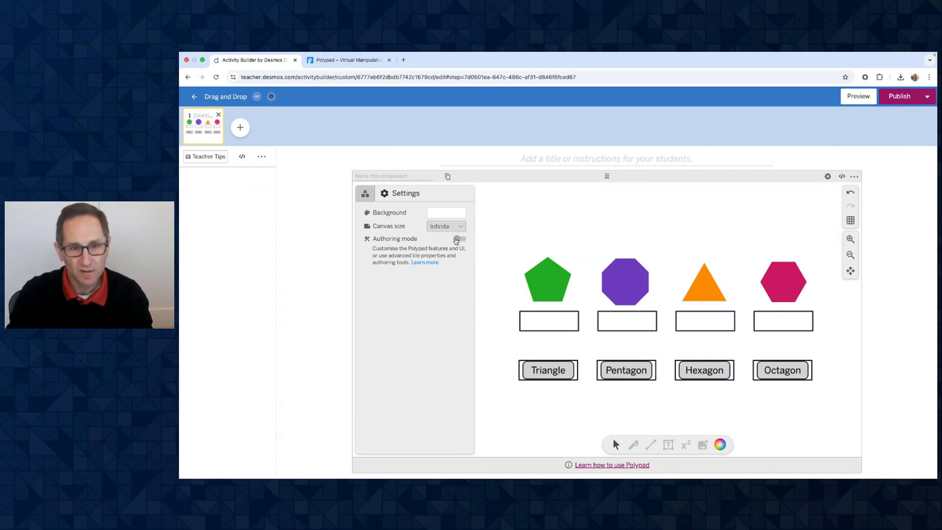
Step: Enable authoring mode and open the tile options for the four drop zones beneath the shapes together
left_click(456, 239)
left_click(545, 322)
left_click(617, 321, "shift")
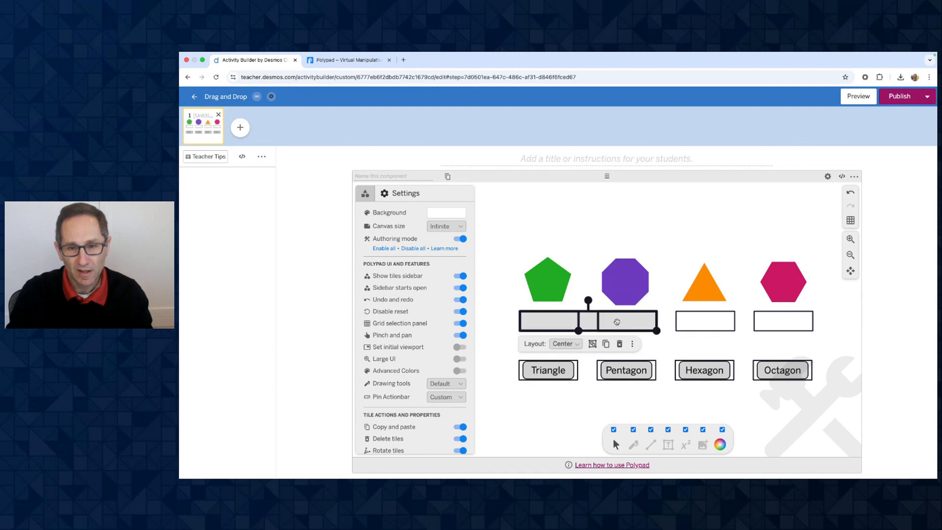
left_click(687, 320, "shift")
left_click(777, 320, "shift")
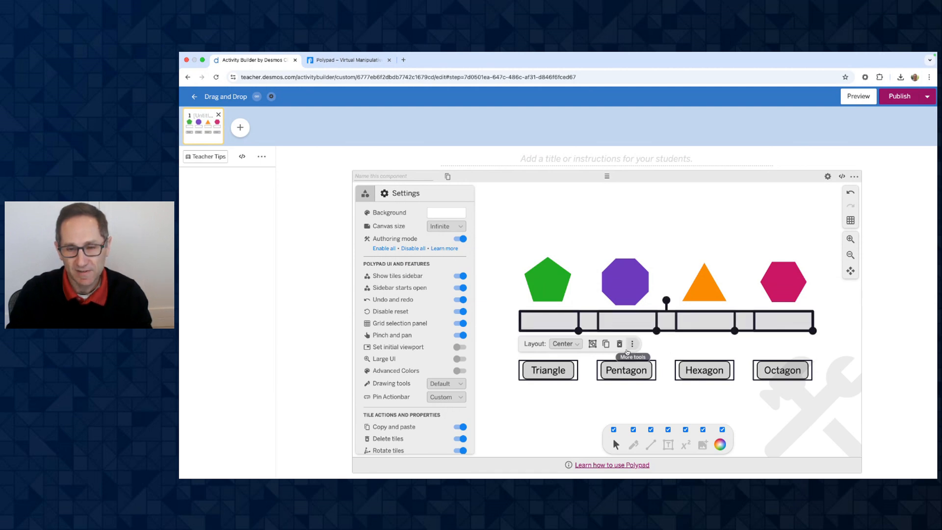
left_click(632, 344)
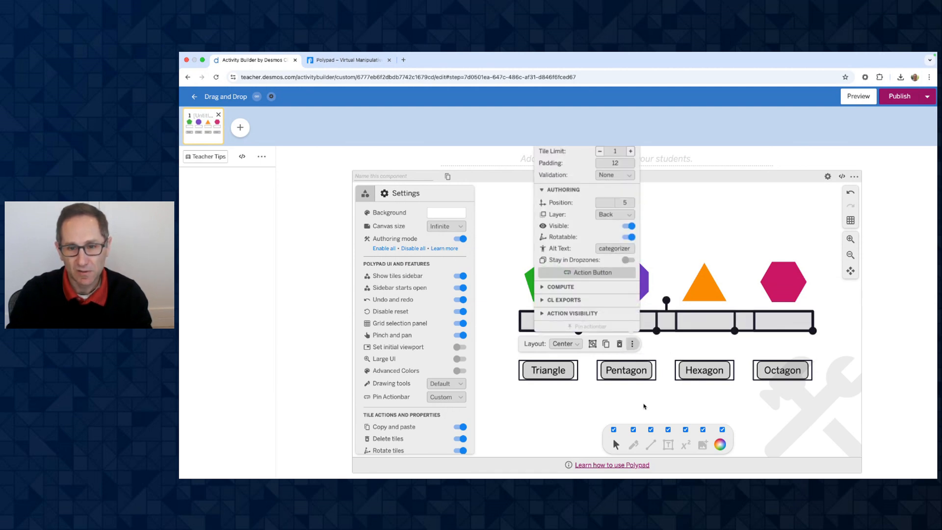
Step: Check the corner radius in the Pentagon label's tile options
left_click(631, 374)
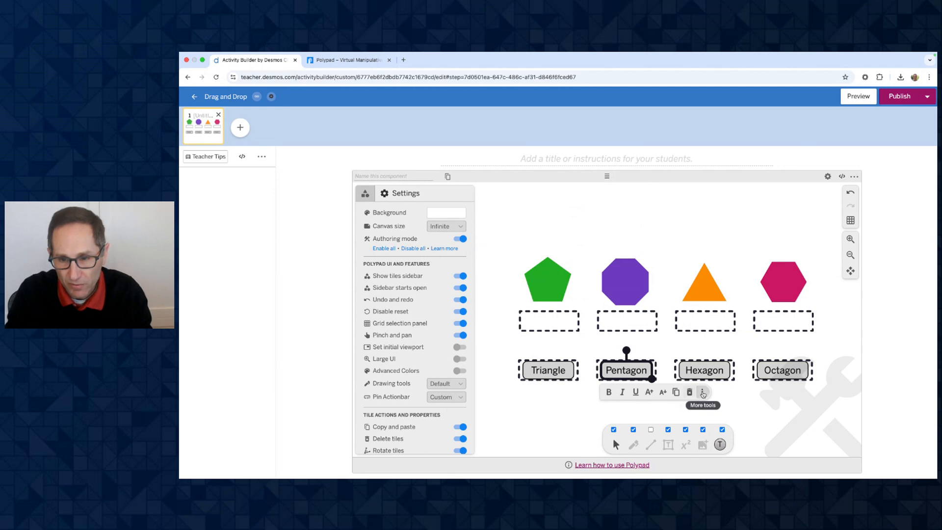
left_click(703, 393)
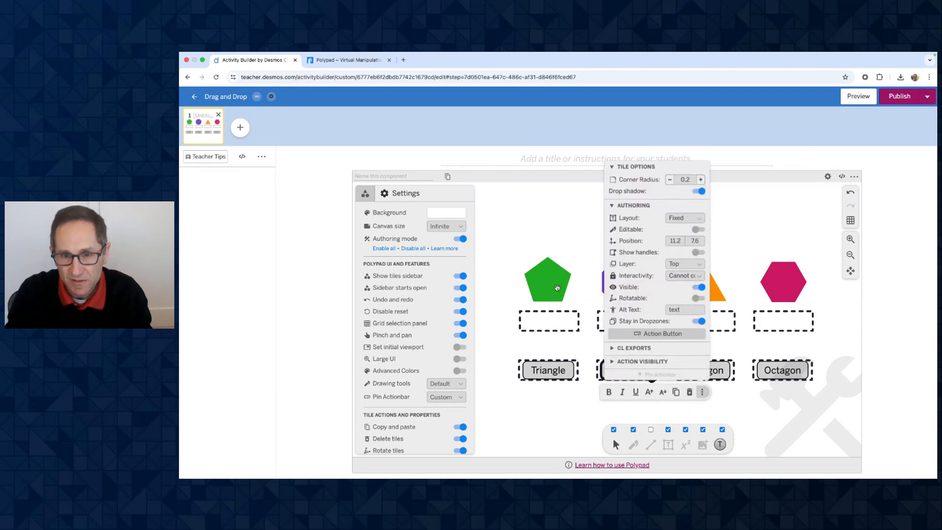
left_click(499, 323)
Step: Set the corner radius of the four drop zones beneath the shapes to 0.2
left_click(551, 319)
left_click(619, 320, "shift")
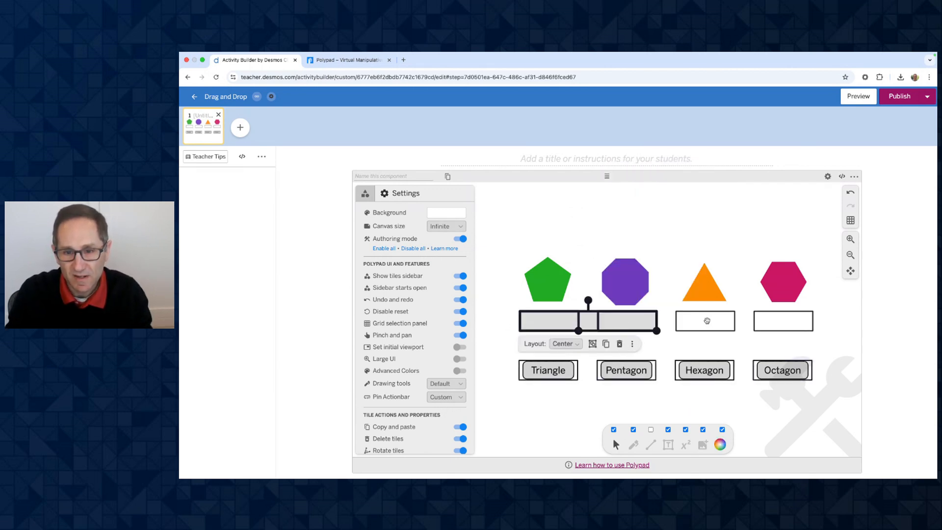
left_click(707, 320, "shift")
left_click(784, 321, "shift")
left_click(633, 344)
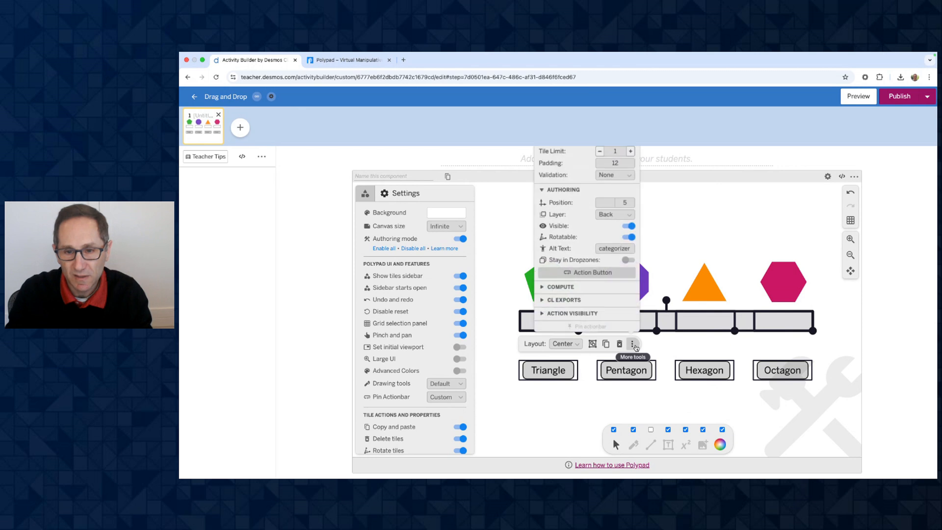
scroll(624, 179, "up", 2)
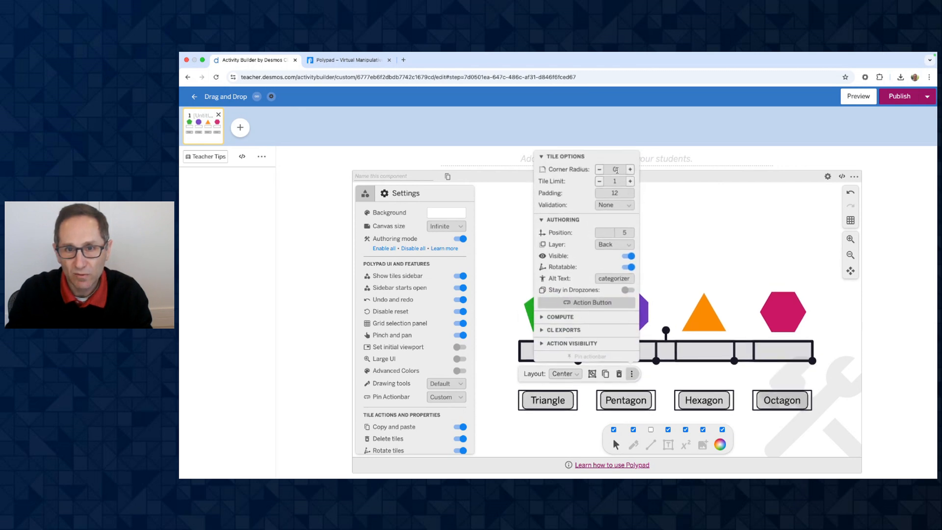
left_click(617, 170)
type(".2")
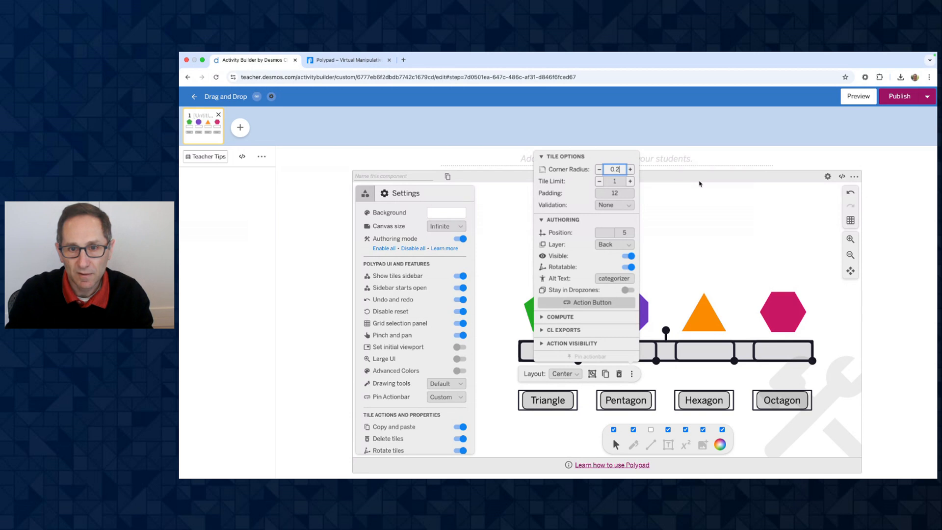
left_click(706, 381)
scroll(623, 318, "down", 3)
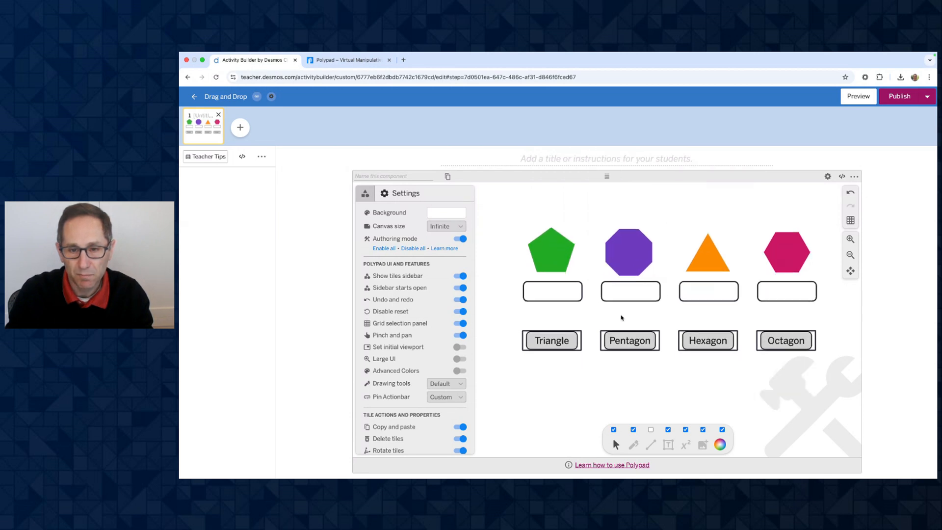
Step: Make each of the four drop zones beneath the shapes slightly taller, all to the same height
left_click(560, 299)
left_click_drag(582, 301, 583, 309)
left_click(629, 289)
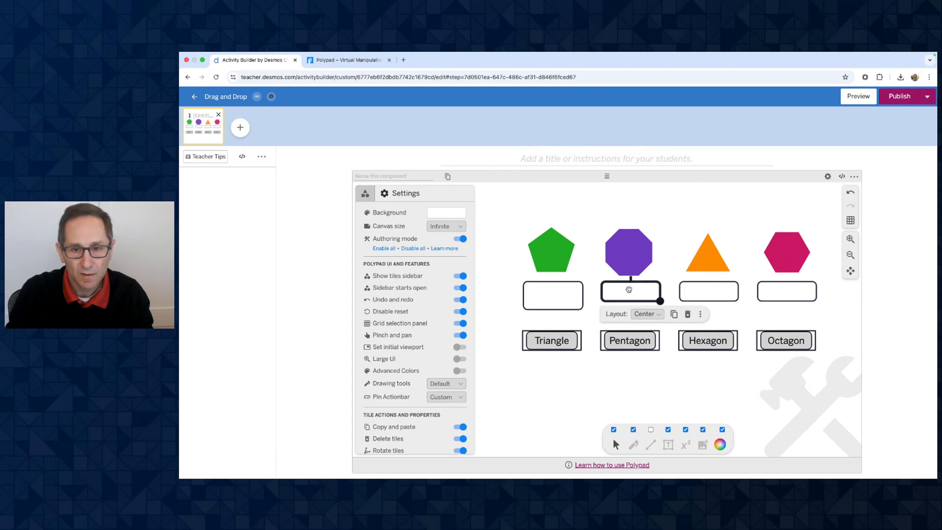
left_click_drag(660, 301, 660, 309)
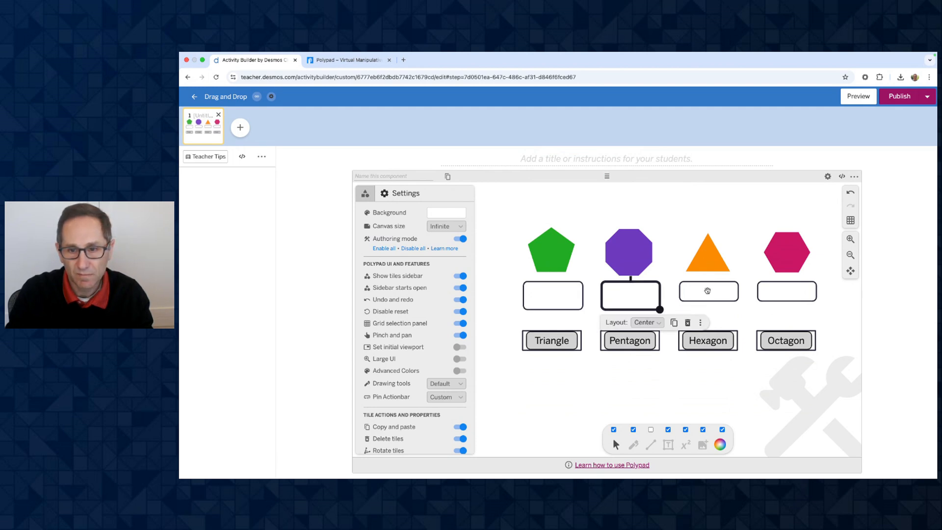
left_click(708, 290)
left_click_drag(739, 301, 739, 309)
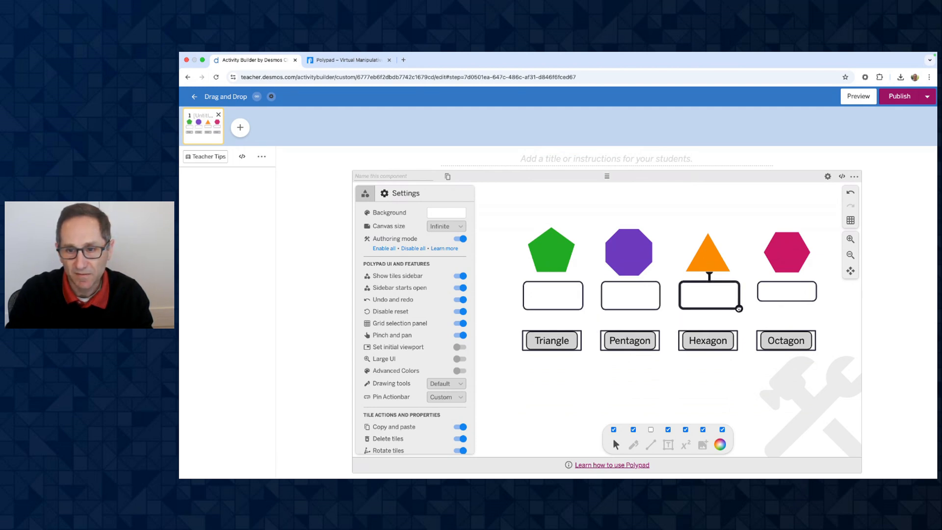
left_click(785, 291)
left_click_drag(817, 301, 818, 309)
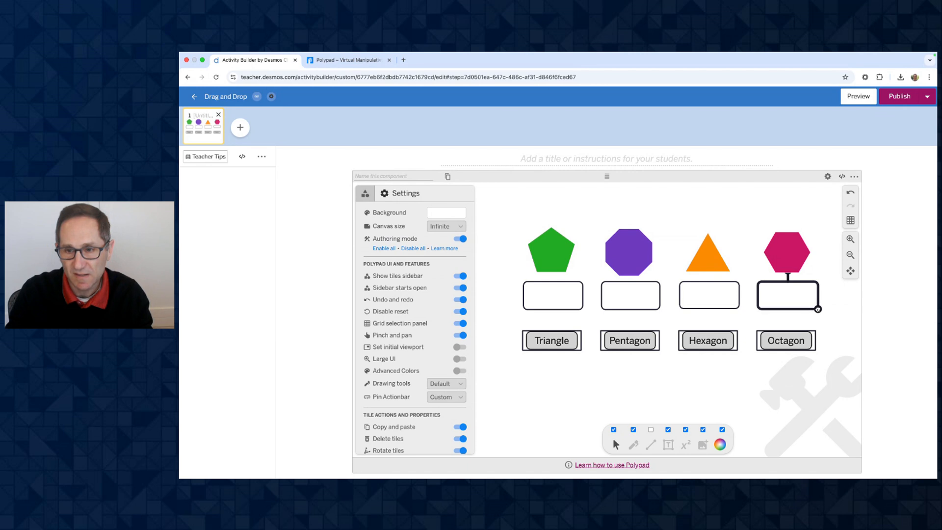
left_click(837, 308)
Step: Disable authoring mode, test the Triangle label in the orange triangle's drop zone, and return it to the lower row
key("a")
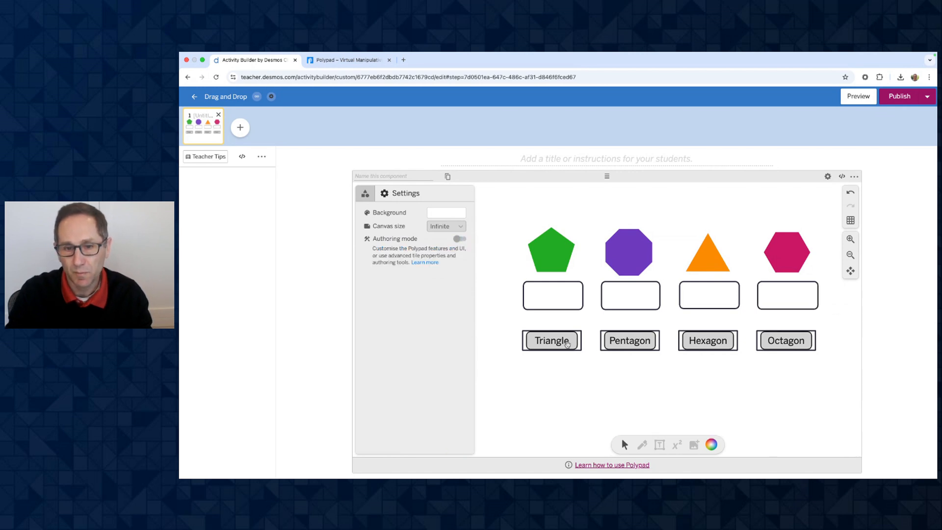
left_click_drag(549, 345, 709, 296)
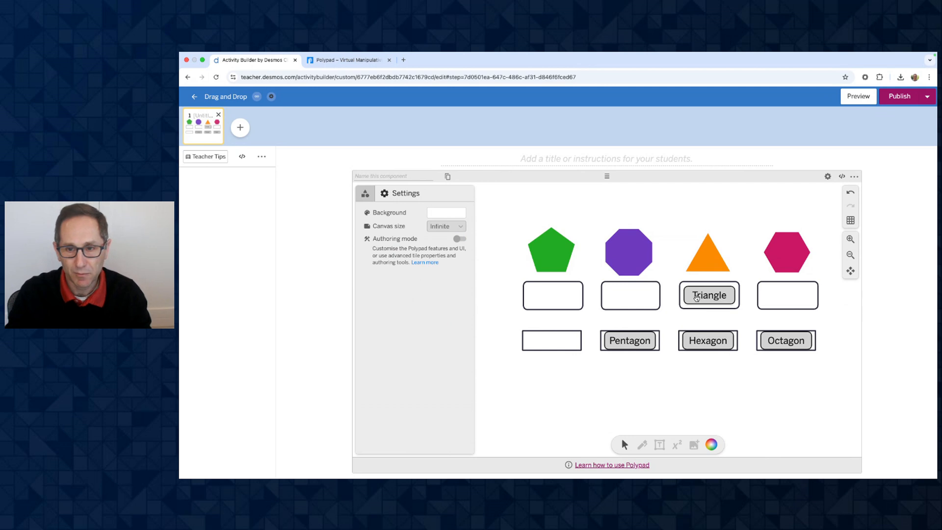
left_click_drag(697, 298, 540, 343)
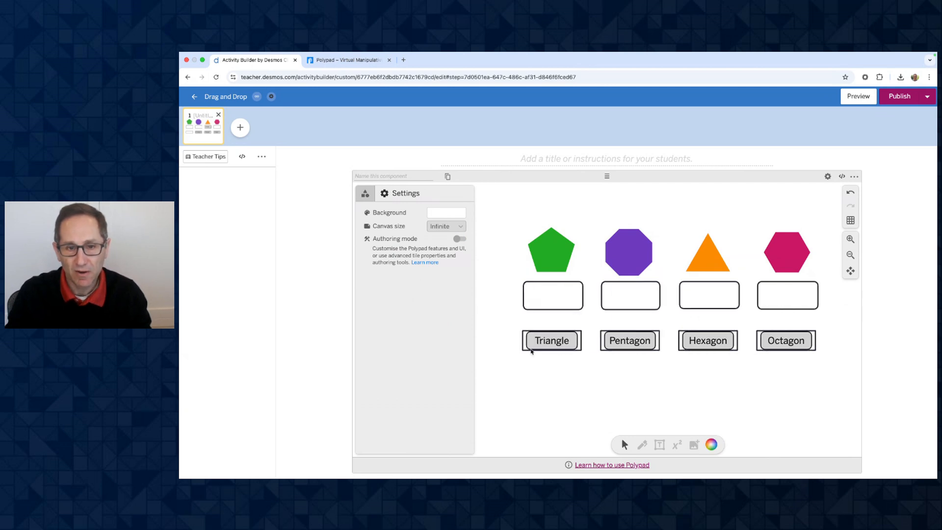
Step: Re-enable authoring mode and change the outline colour of the four drop zones beneath the shapes to blue
key("super+e")
left_click(555, 297)
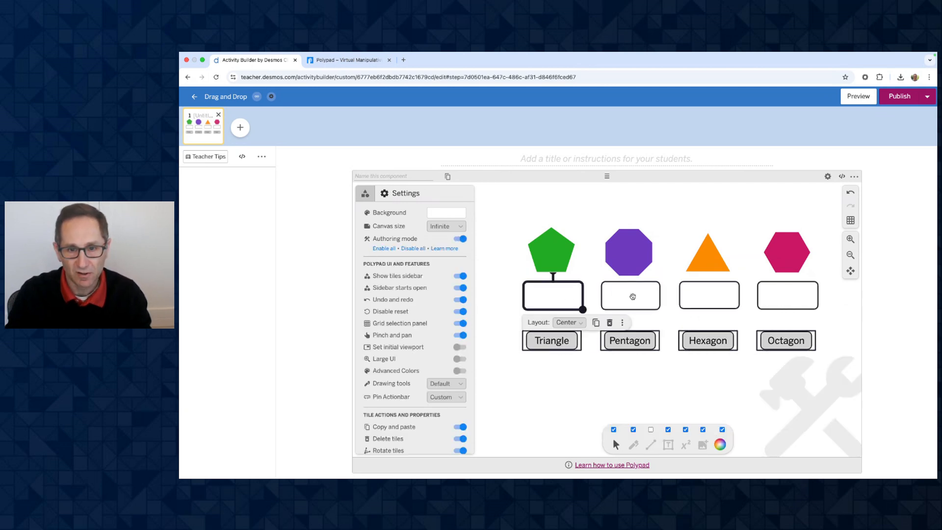
left_click(633, 296, "shift")
left_click(708, 295, "shift")
left_click(785, 295, "shift")
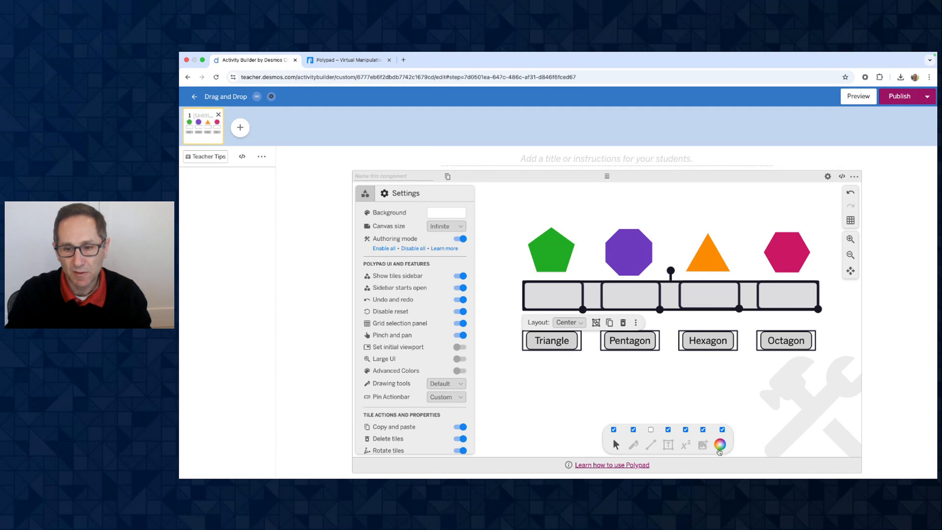
left_click(719, 447)
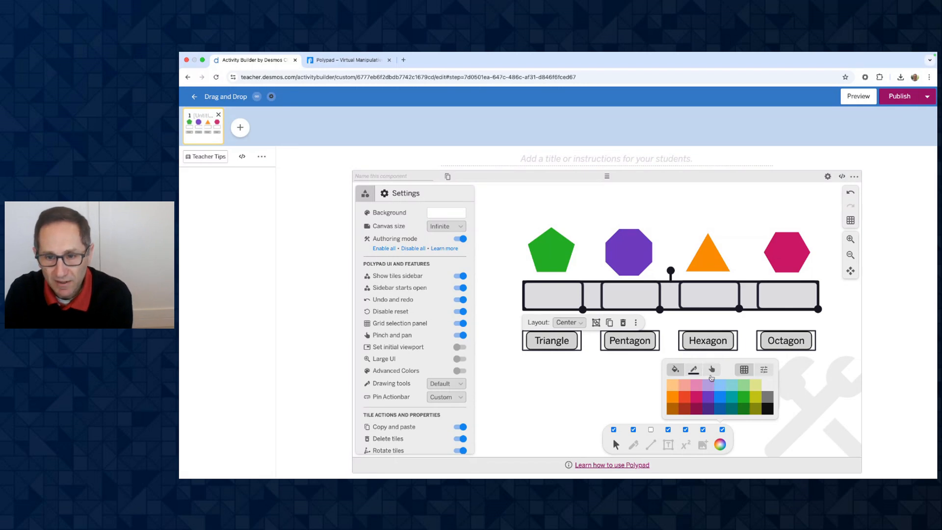
left_click(694, 370)
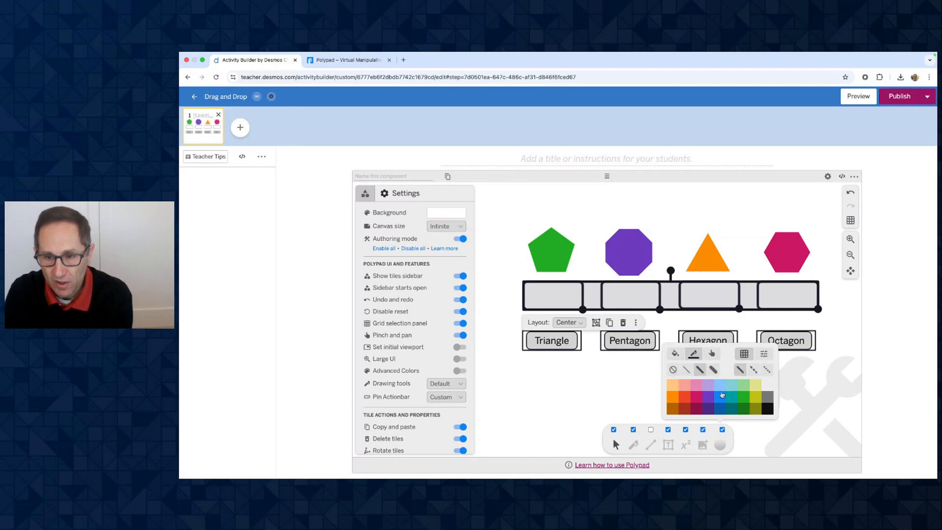
left_click(720, 397)
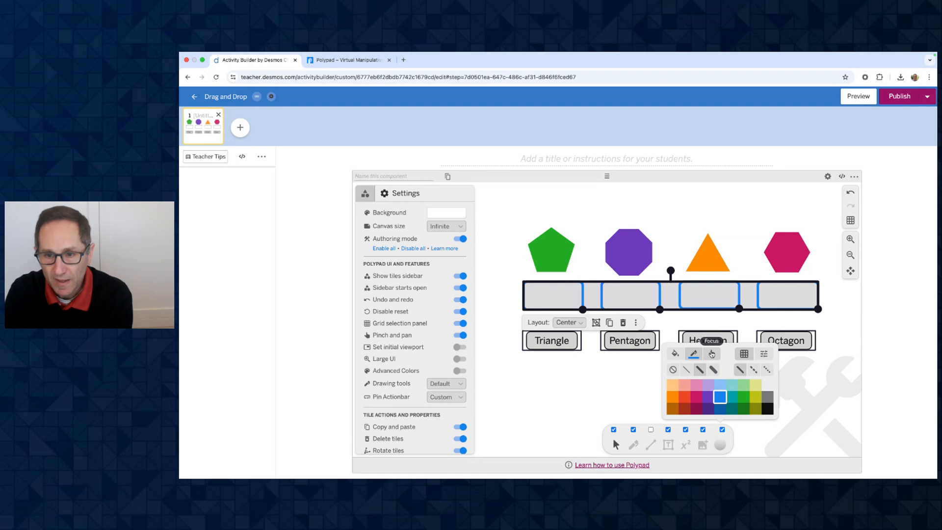
left_click(608, 375)
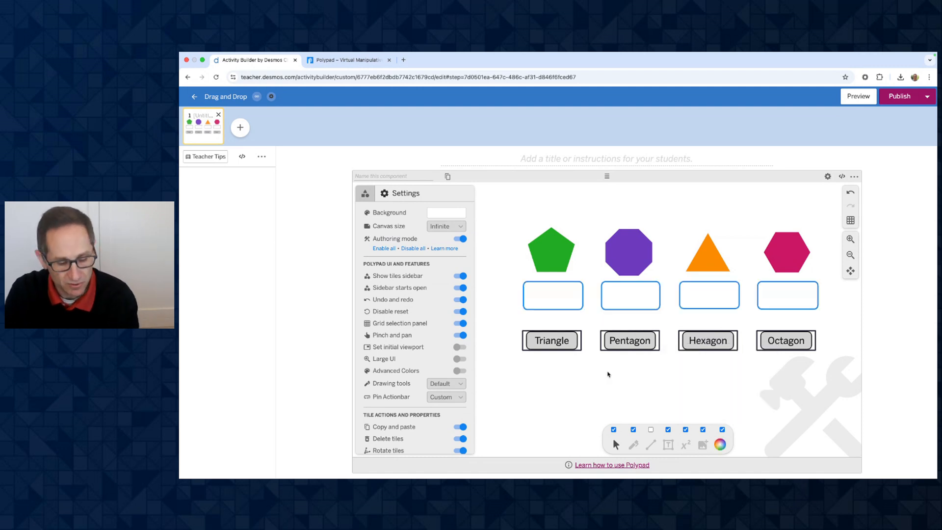
Step: Disable authoring mode and pick up the Triangle label to check how the drop zones are highlighted
key("super+e")
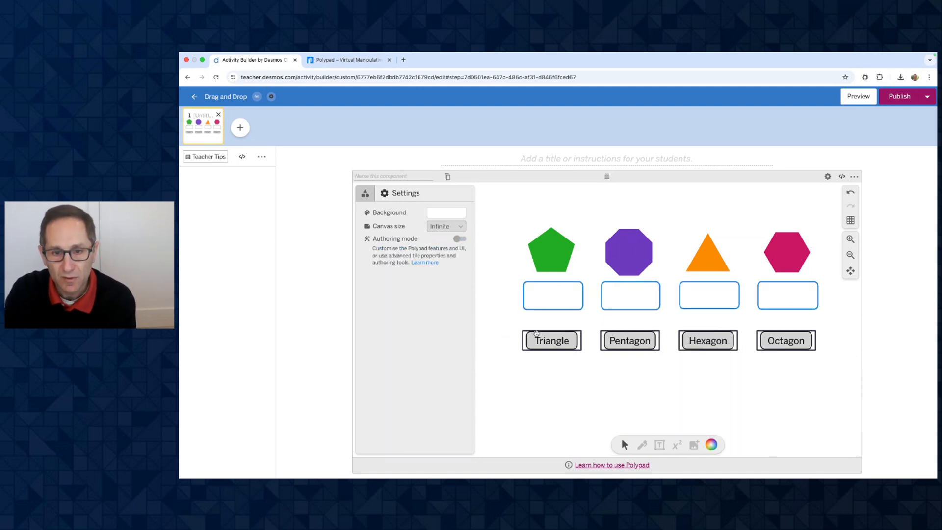
mouse_move(536, 333)
left_mouse_down()
mouse_move(516, 305)
mouse_move(529, 366)
mouse_move(523, 311)
mouse_move(535, 289)
mouse_move(537, 333)
left_mouse_up()
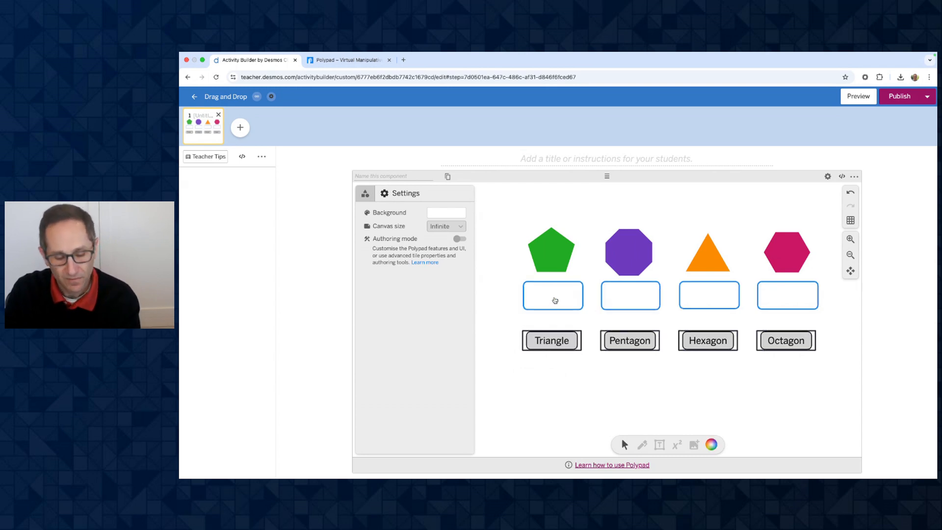
Step: Re-enable authoring mode and set the focus colour of the four drop zones beneath the shapes to magenta
key("super+e")
left_click(552, 295)
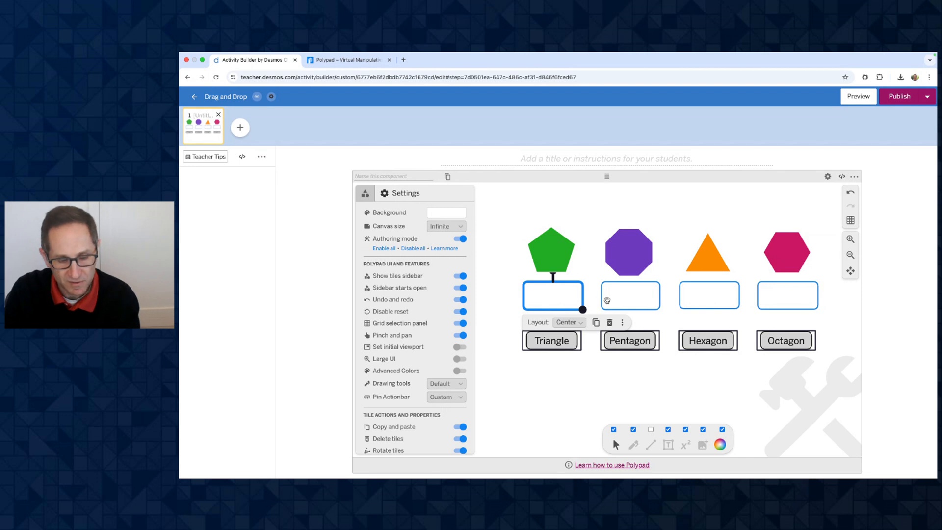
left_click(626, 296, "shift")
left_click(694, 293, "shift")
left_click(759, 296, "shift")
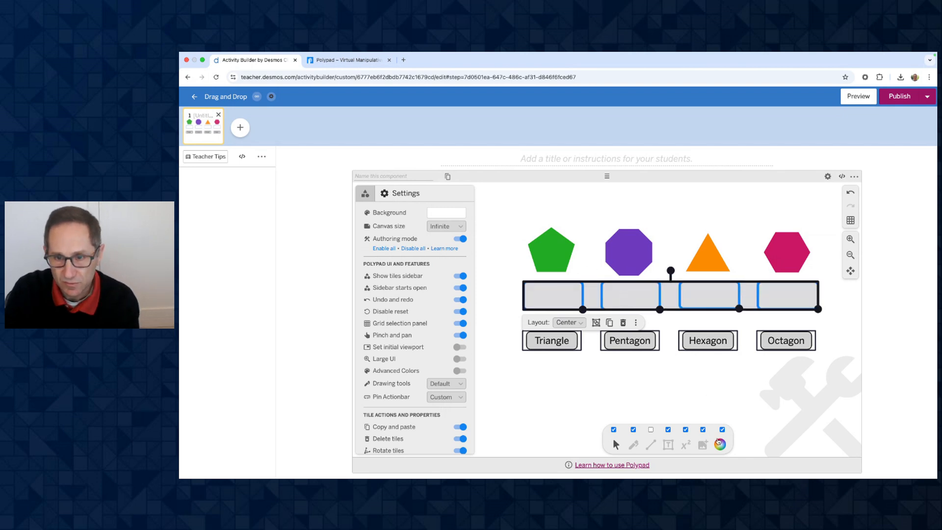
left_click(721, 444)
left_click(694, 369)
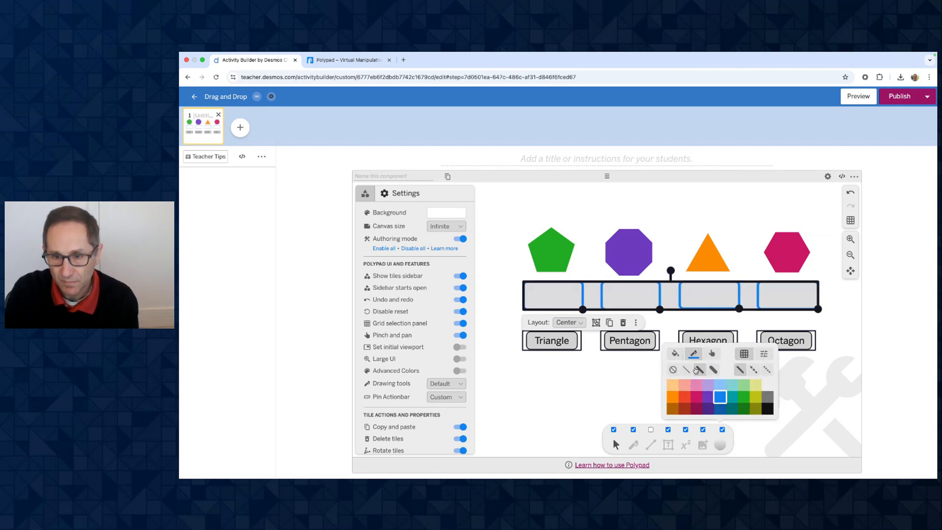
left_click(721, 398)
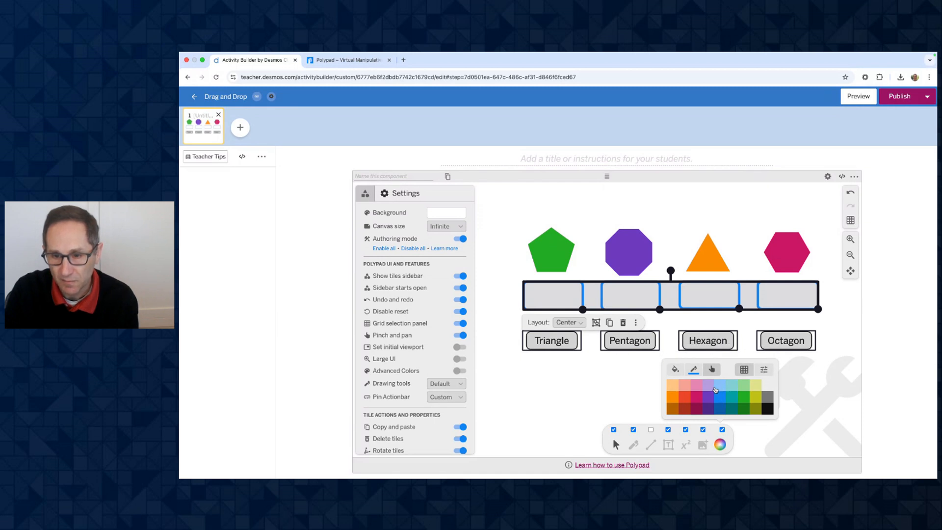
left_click(696, 401)
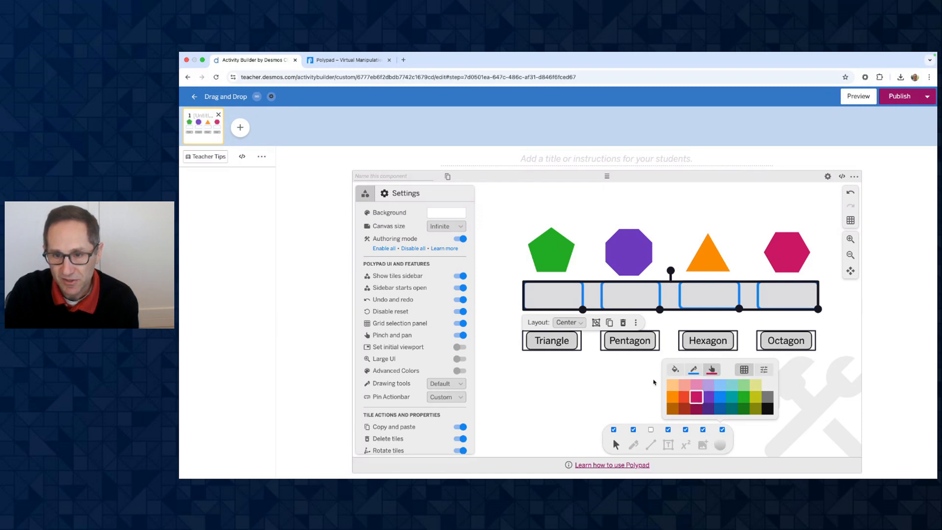
Step: Disable authoring mode and pick up the Triangle label to check the drop zones' focus colour
left_click(597, 385)
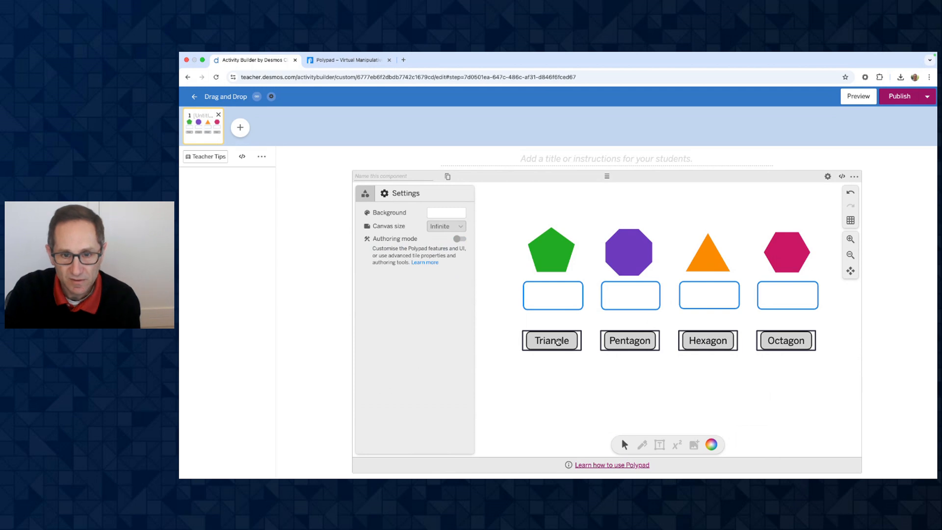
left_click_drag(559, 343, 553, 332)
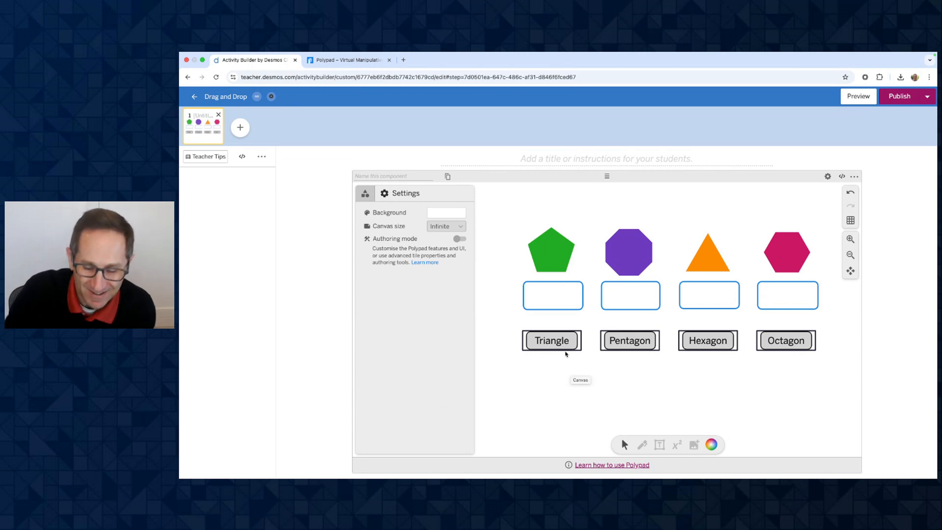
mouse_move(552, 339)
left_mouse_down()
mouse_move(537, 324)
mouse_move(536, 402)
mouse_move(626, 396)
mouse_move(635, 389)
mouse_move(583, 382)
mouse_move(565, 360)
mouse_move(556, 311)
mouse_move(564, 330)
mouse_move(608, 303)
mouse_move(638, 332)
mouse_move(720, 294)
mouse_move(718, 316)
mouse_move(704, 296)
mouse_move(549, 296)
mouse_move(562, 297)
mouse_move(554, 296)
mouse_move(551, 333)
left_mouse_up()
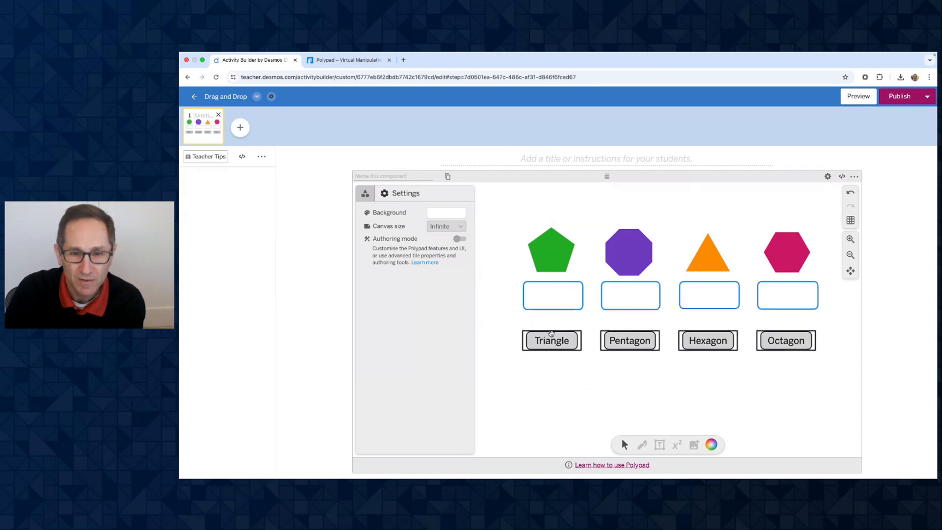
Step: With authoring mode on, fill the four drop zones beneath the shapes with red
left_click(564, 300)
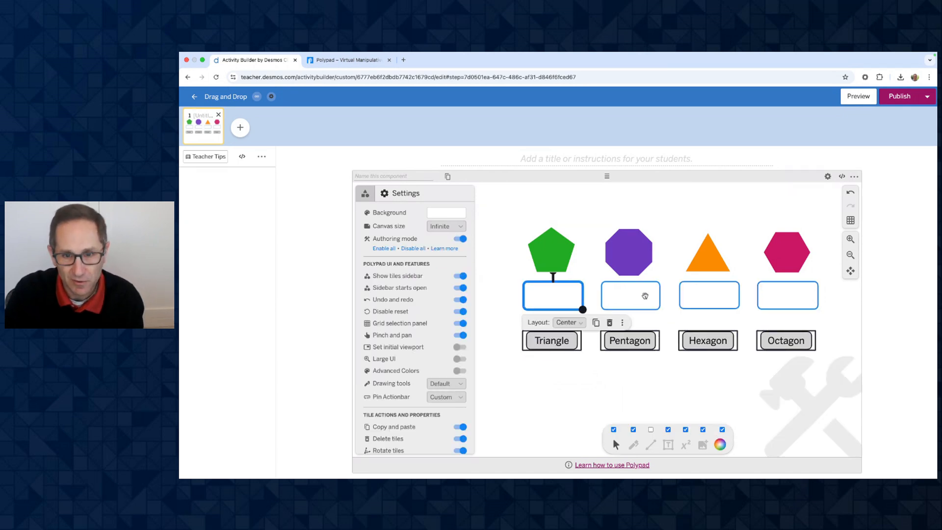
left_click(645, 296, "shift")
left_click(725, 294, "shift")
left_click(791, 295, "shift")
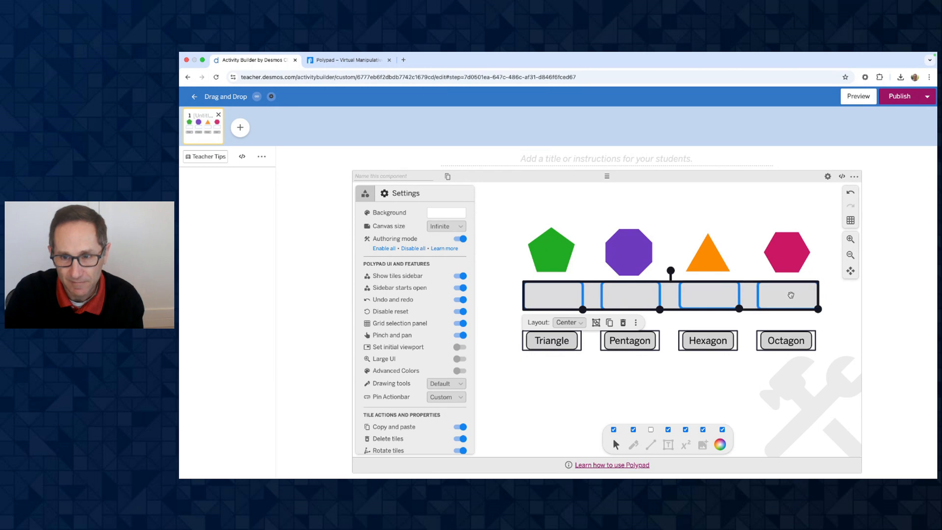
left_click(720, 445)
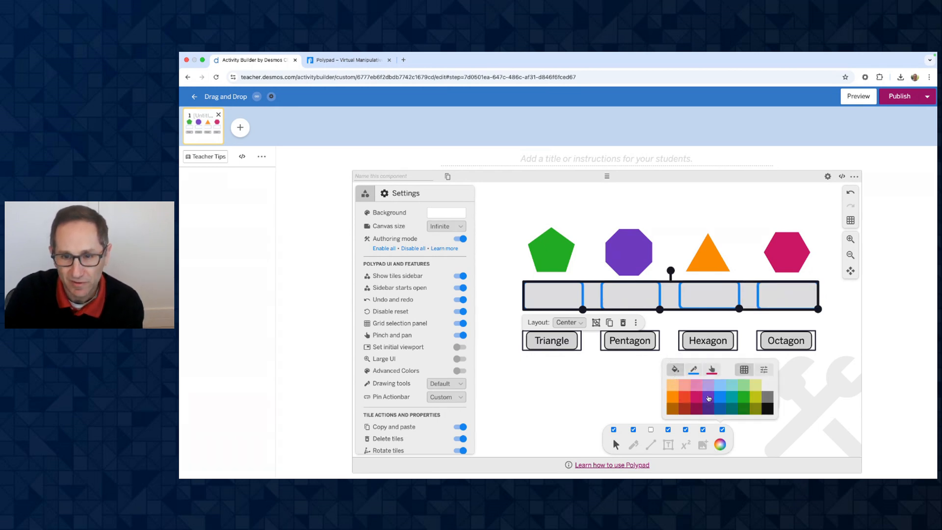
left_click(687, 398)
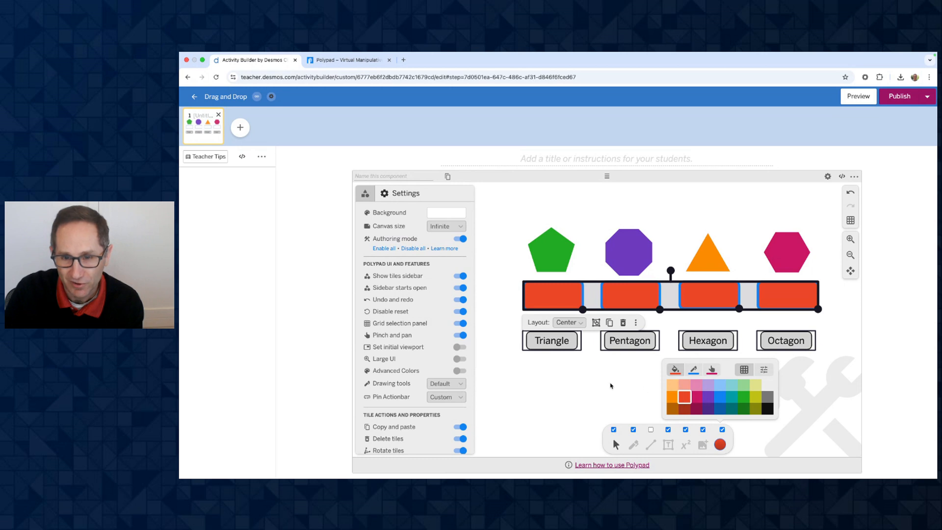
left_click(607, 385)
Step: Disable authoring mode and pick up the Triangle label to check how the filled drop zones react
key("super+e")
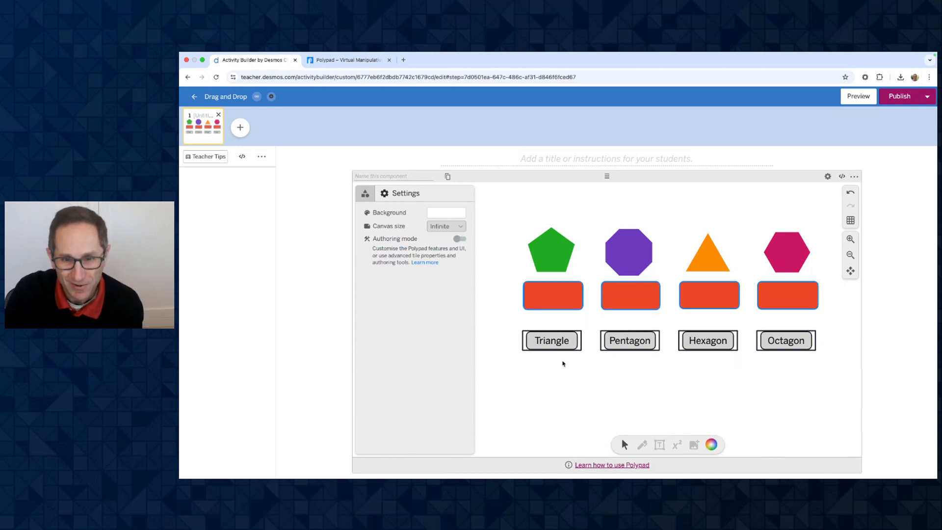
mouse_move(554, 345)
left_mouse_down()
mouse_move(551, 310)
mouse_move(559, 375)
mouse_move(553, 346)
left_mouse_up()
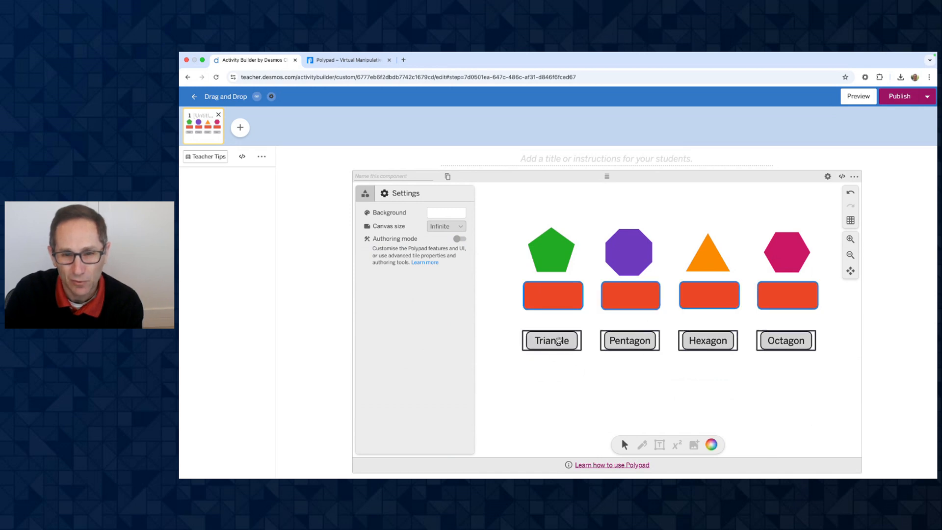
mouse_move(558, 342)
left_mouse_down()
mouse_move(547, 309)
mouse_move(555, 302)
mouse_move(549, 318)
mouse_move(568, 308)
mouse_move(555, 300)
mouse_move(558, 341)
left_mouse_up()
Step: Re-enable authoring mode and change the fill of the four drop zones beneath the shapes to light grey
key("super+e")
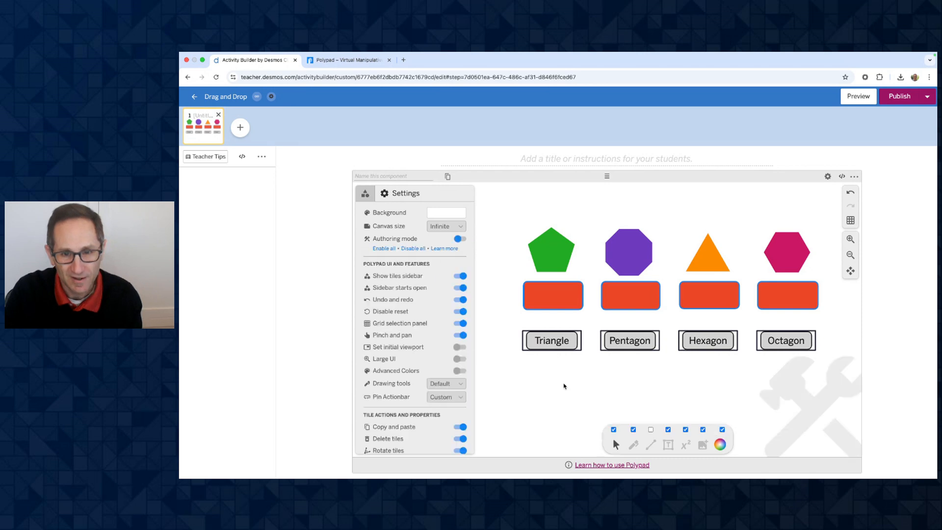
left_click(565, 299)
left_click(631, 298, "shift")
left_click(719, 299, "shift")
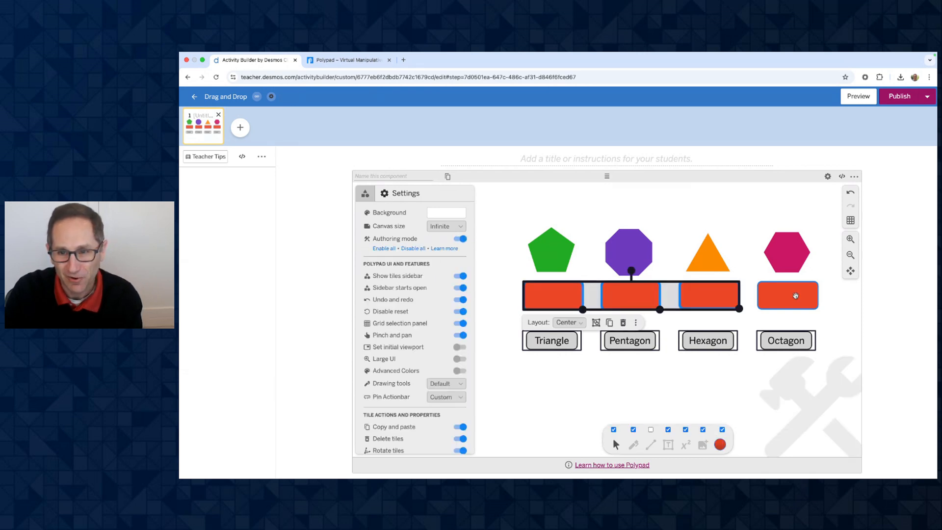
left_click(794, 296, "shift")
left_click(719, 444)
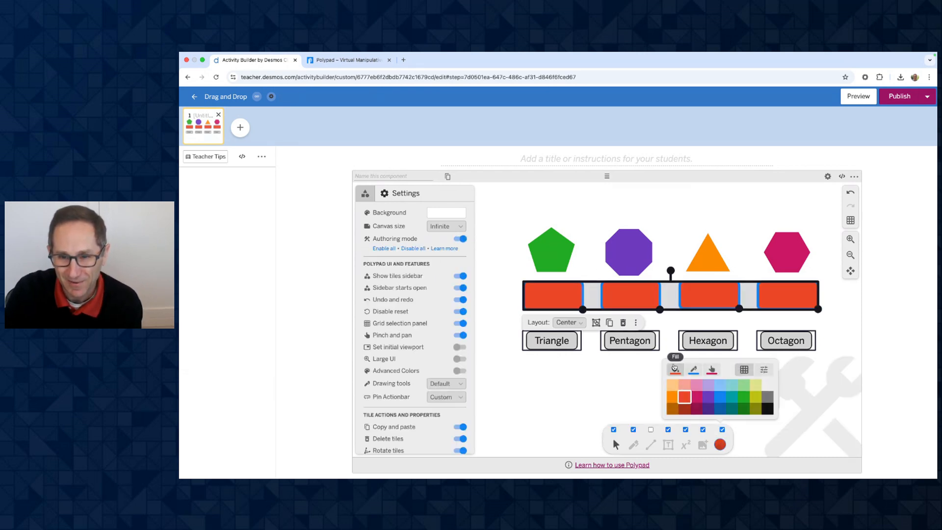
left_click(769, 386)
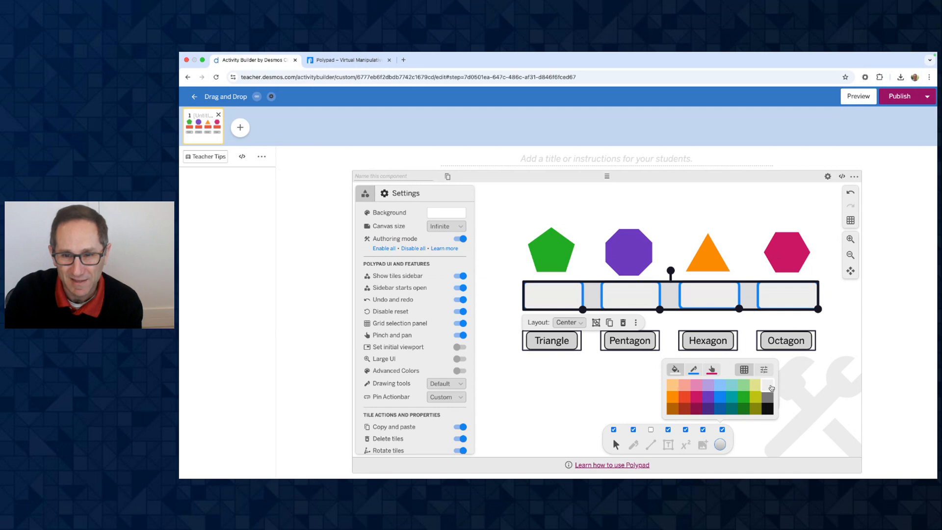
Step: Change the focus colour of the four selected drop zones to blue and deselect them
left_click(694, 369)
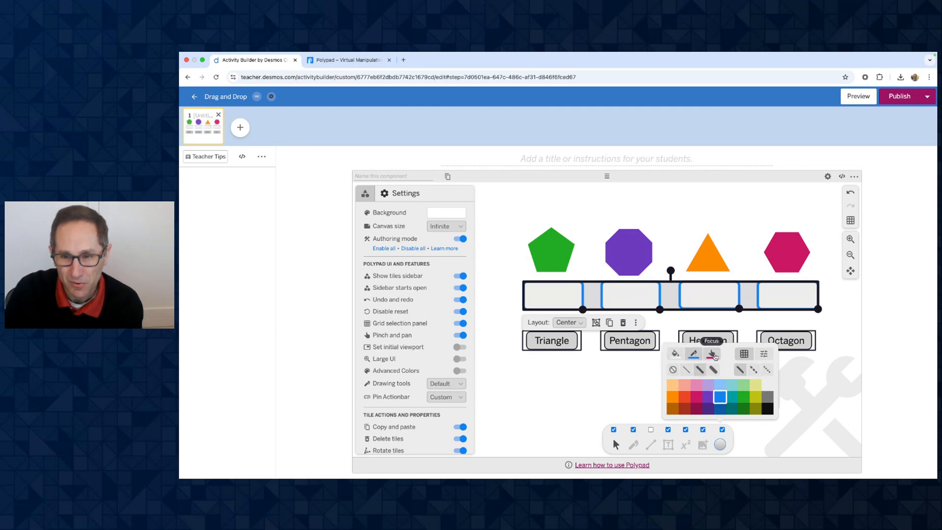
left_click(713, 354)
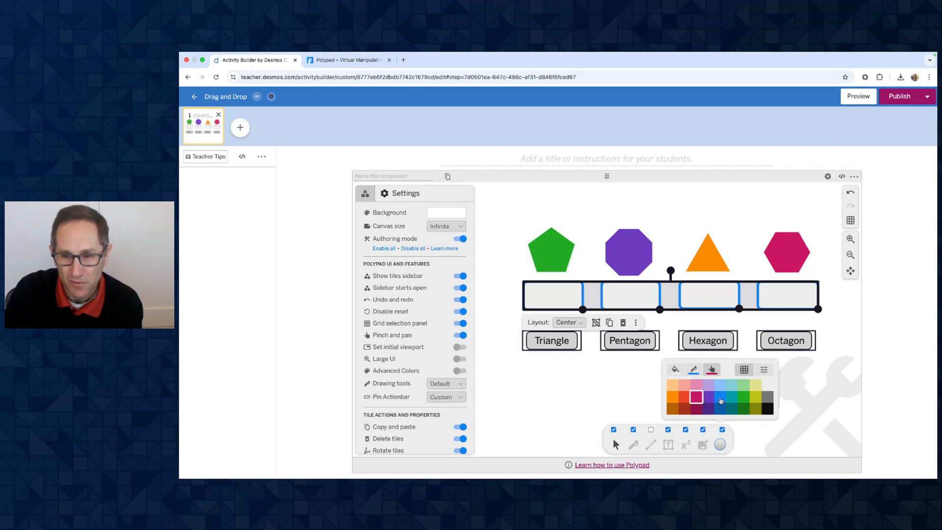
left_click(720, 402)
left_click(597, 391)
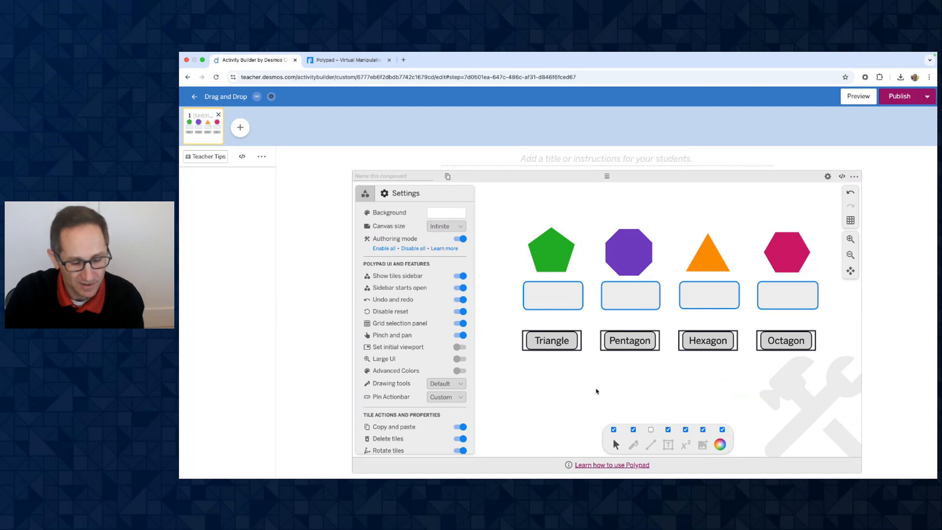
Step: With authoring mode off, test the Triangle label in the orange triangle's drop zone, return it, and try dropping it on empty canvas
mouse_move(567, 342)
left_mouse_down()
mouse_move(567, 307)
mouse_move(596, 337)
mouse_move(627, 301)
mouse_move(674, 331)
mouse_move(718, 300)
mouse_move(767, 309)
mouse_move(552, 340)
left_mouse_up()
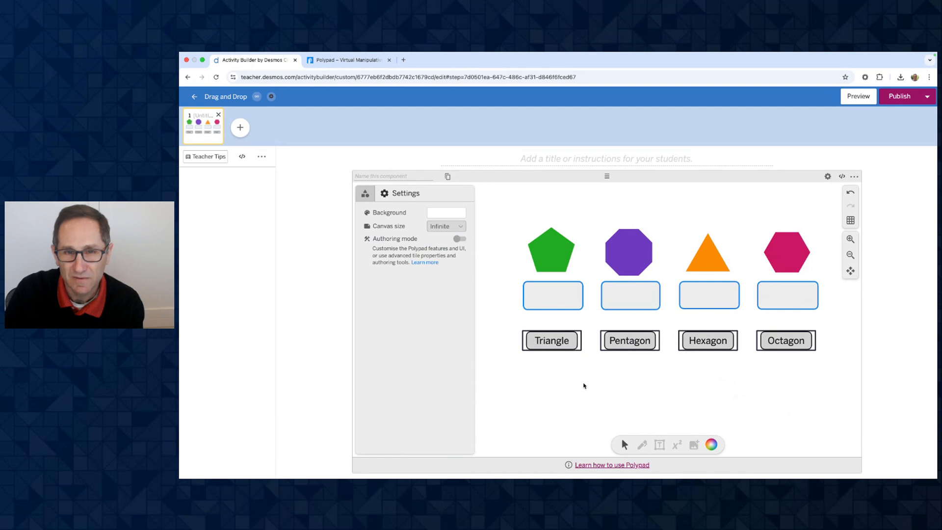
left_click(555, 341)
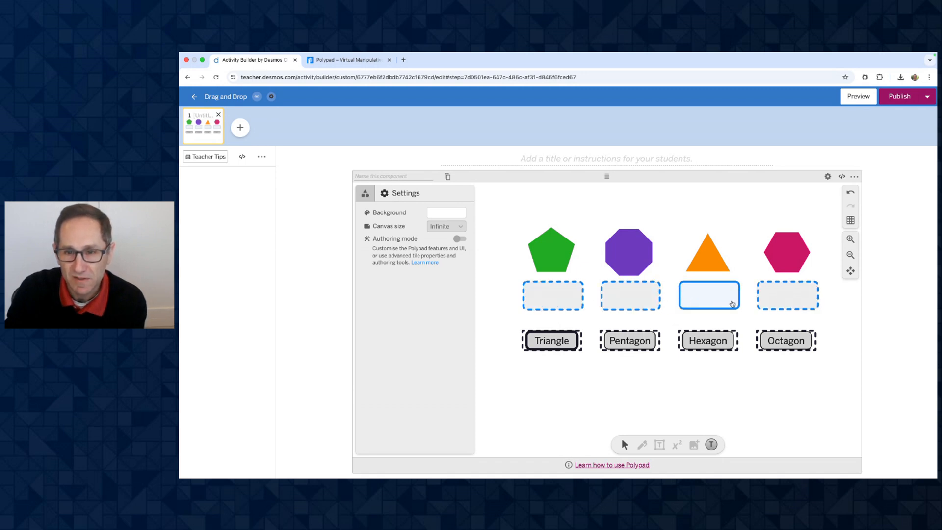
left_click(700, 295)
left_click_drag(700, 293, 543, 338)
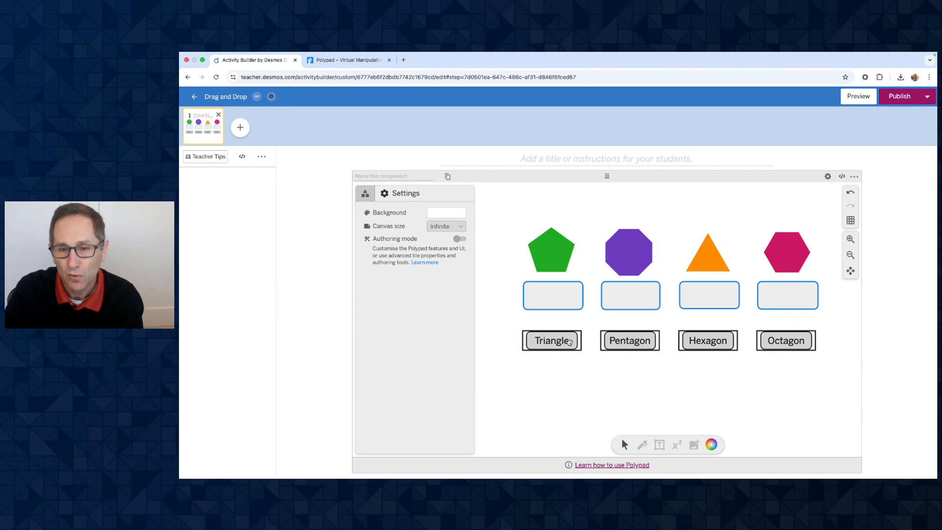
left_click_drag(567, 342, 571, 385)
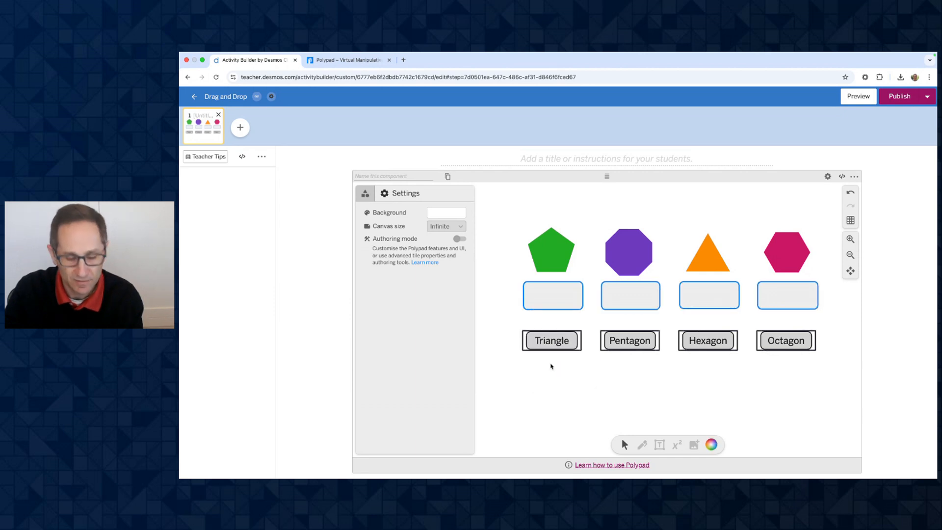
Step: Re-enable authoring mode and move the Triangle, Pentagon, Hexagon and Octagon labels out of the lower drop zones onto the canvas below
key("super+e")
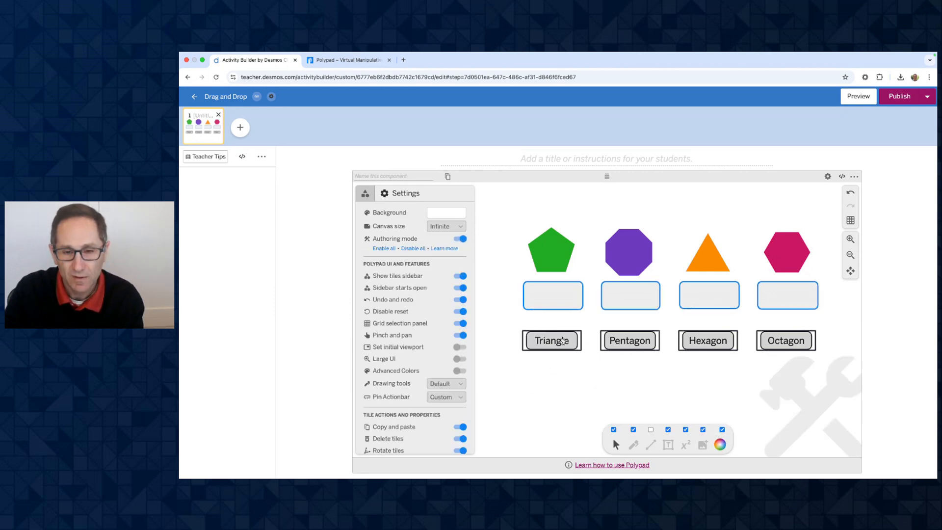
left_click_drag(563, 341, 566, 387)
left_click_drag(626, 341, 628, 389)
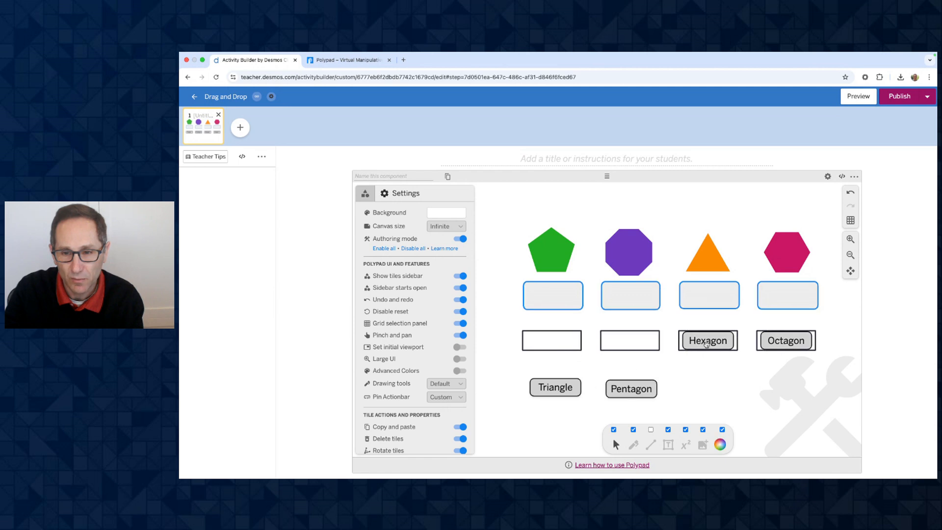
left_click_drag(706, 344, 711, 397)
left_click_drag(773, 346, 776, 399)
Step: Select the four empty lower drop zones and turn off their Visible option
left_click(540, 334)
left_click(608, 336, "shift")
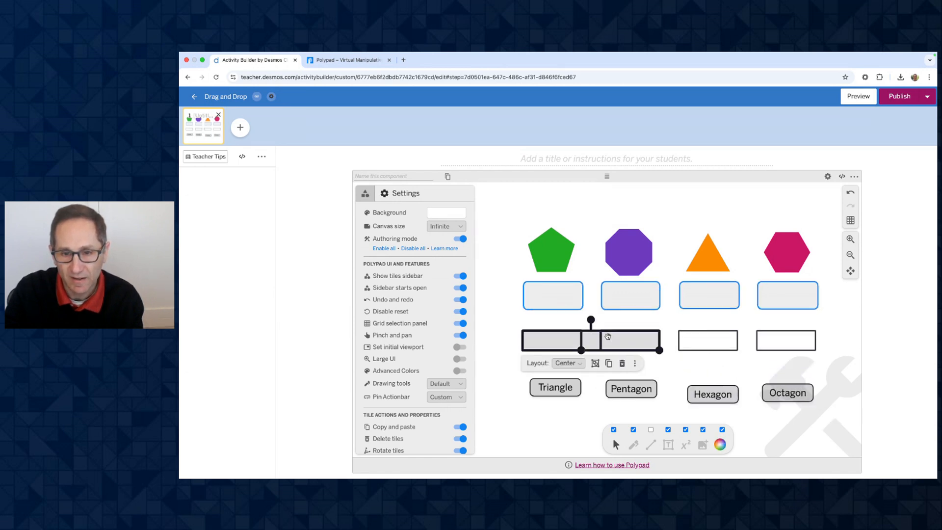
left_click(708, 335, "shift")
left_click(784, 340, "shift")
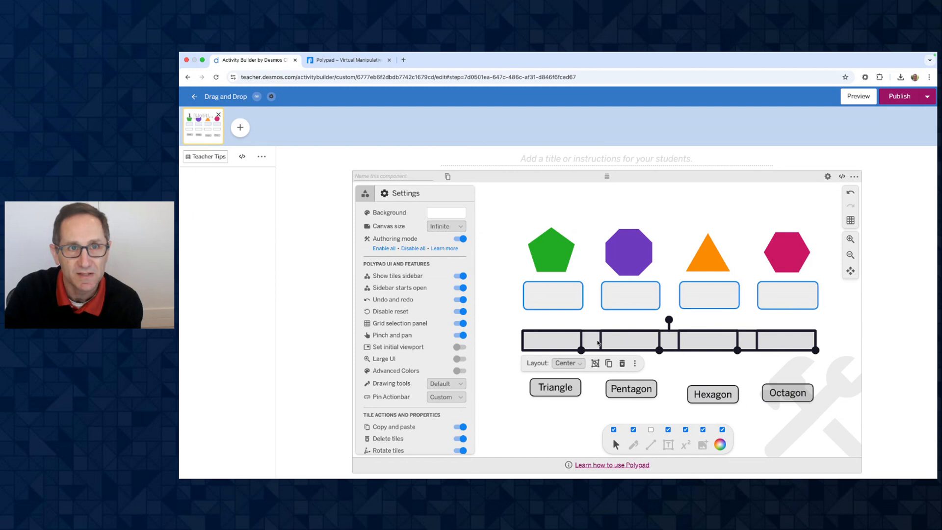
left_click(635, 364)
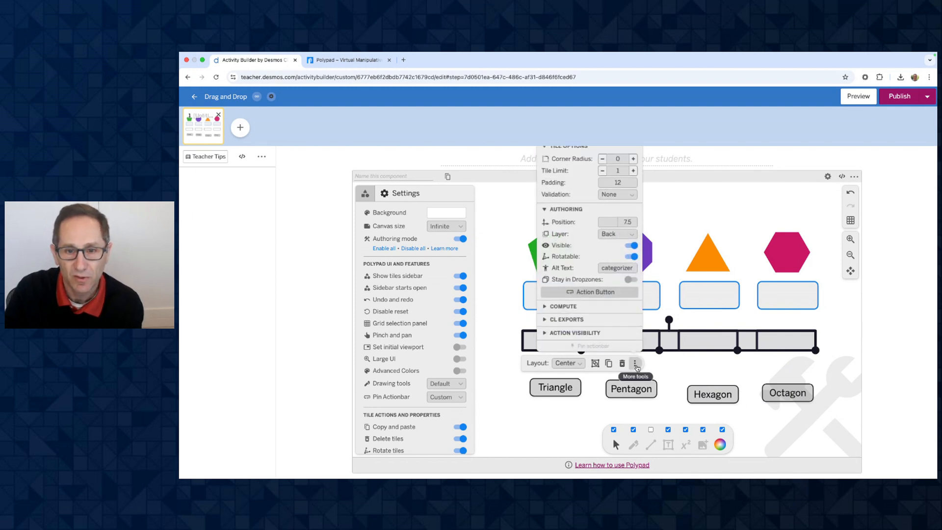
left_click(631, 245)
left_click(669, 322)
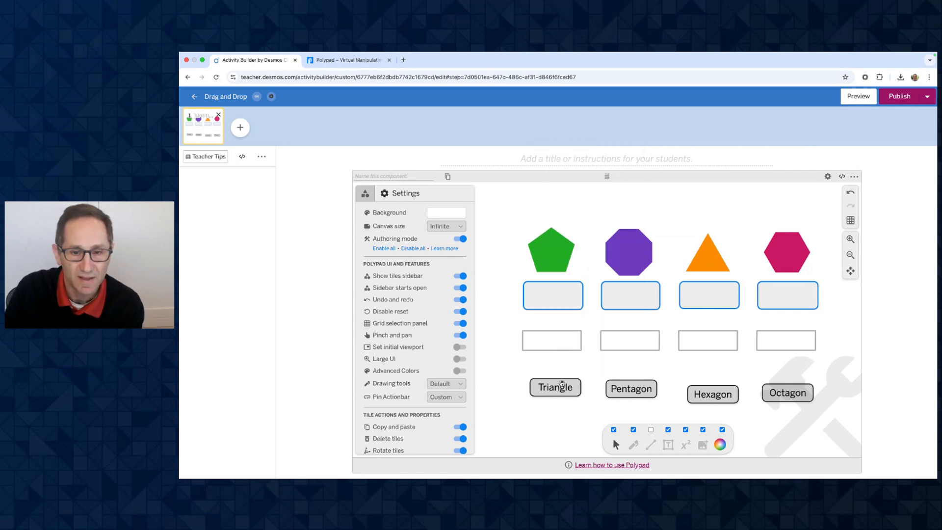
Step: Move the Triangle, Pentagon, Hexagon and Octagon labels back into the four lower drop zones in that order
left_click_drag(562, 385, 557, 341)
left_click_drag(623, 392, 622, 344)
left_click_drag(714, 395, 707, 342)
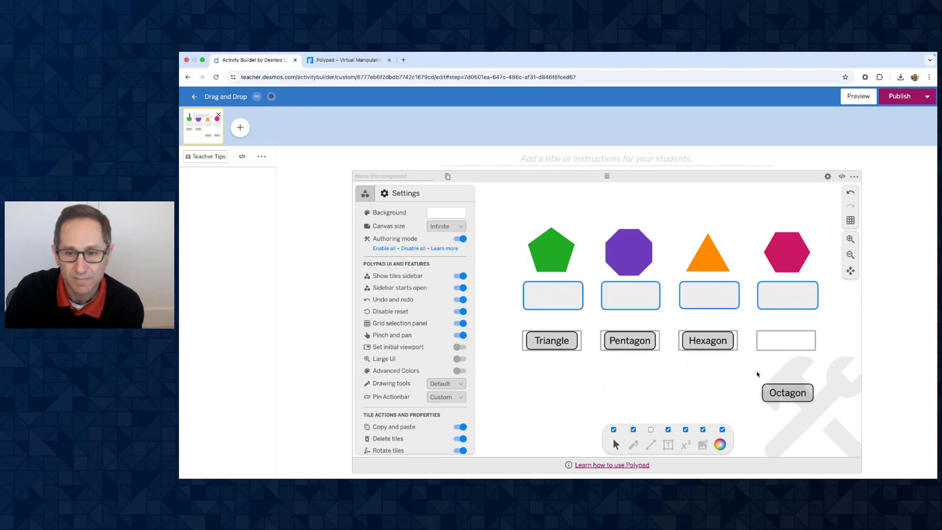
left_click_drag(787, 395, 785, 342)
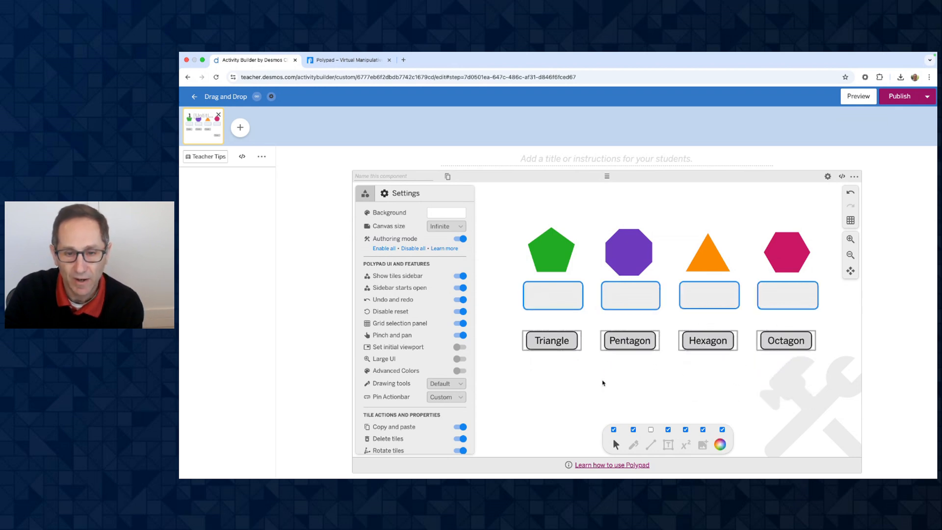
Step: Disable authoring mode and test dropping the Triangle label on empty canvas below the hidden drop zones
key("ctrl+shift+a")
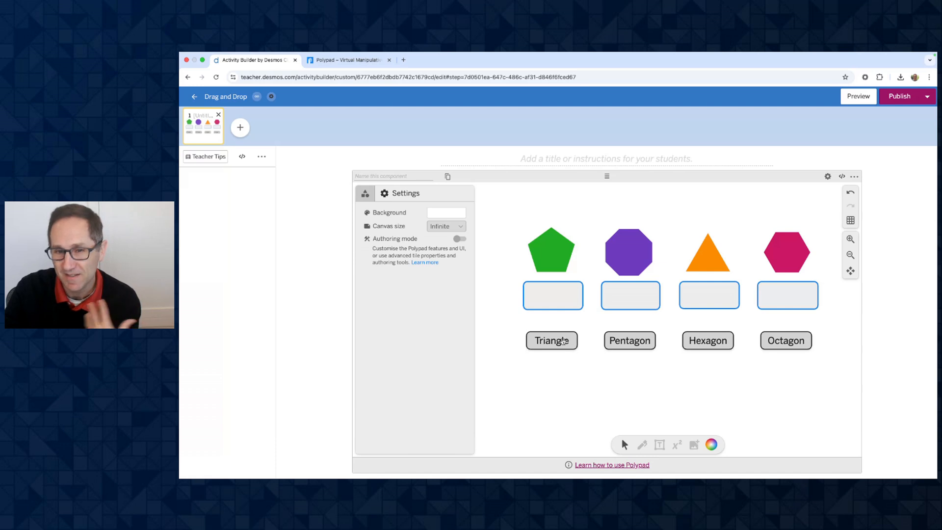
left_click_drag(552, 342, 580, 380)
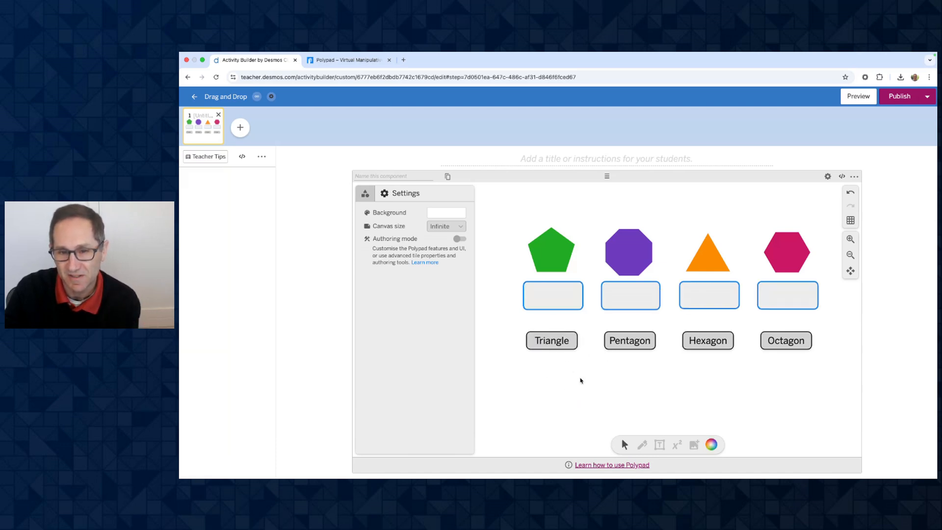
Step: Test dropping the Triangle label on several empty spots of the canvas, below the labels and around the shapes
left_click_drag(561, 342, 640, 402)
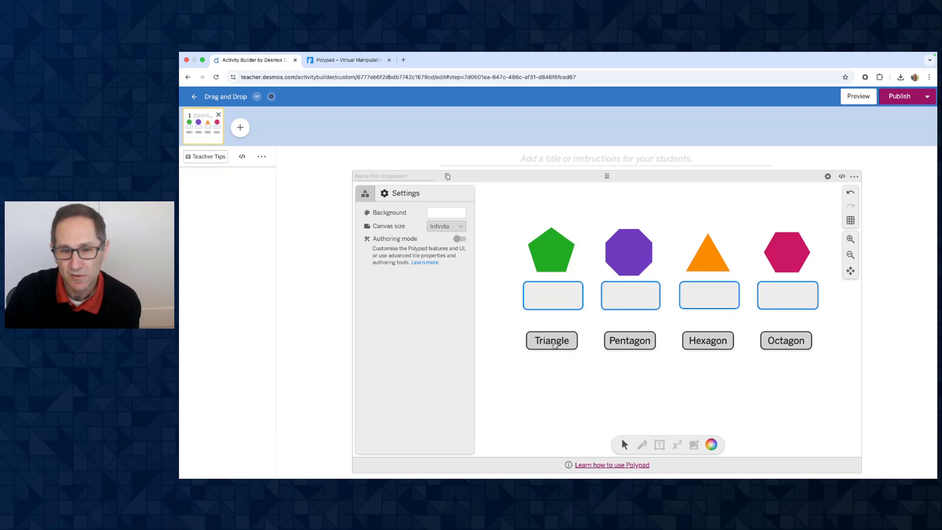
left_click_drag(556, 342, 684, 205)
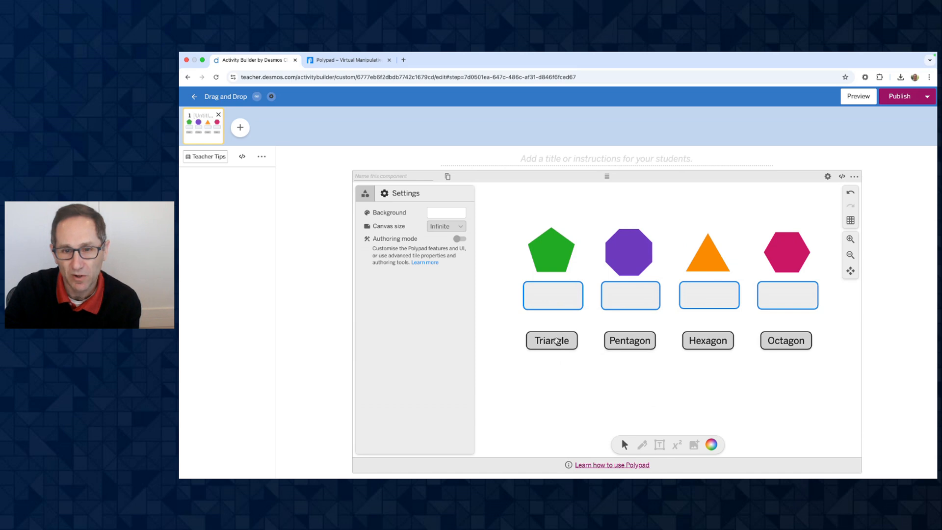
left_click_drag(558, 340, 509, 222)
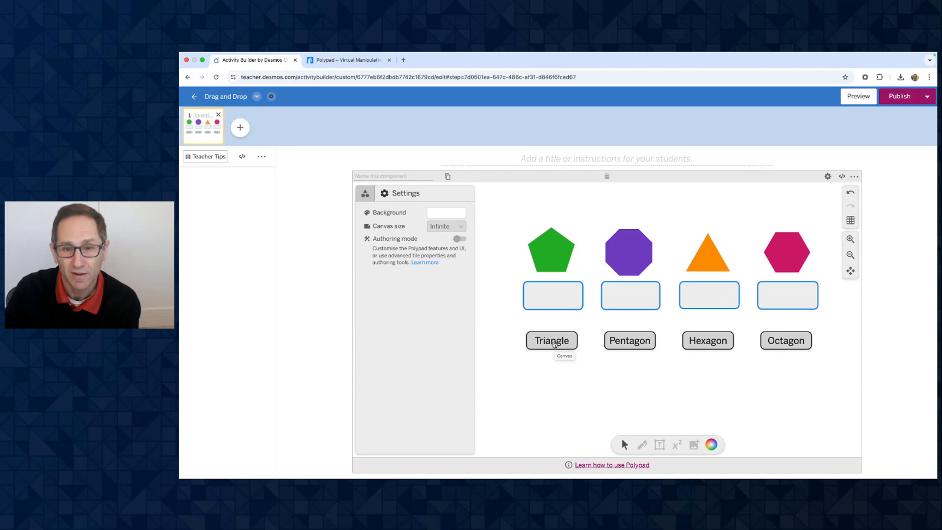
Step: Test filling the upper drop zones, swapping Triangle, Hexagon and Pentagon in the first, then placing Triangle third, Hexagon second and Octagon fourth
left_click_drag(555, 343, 554, 299)
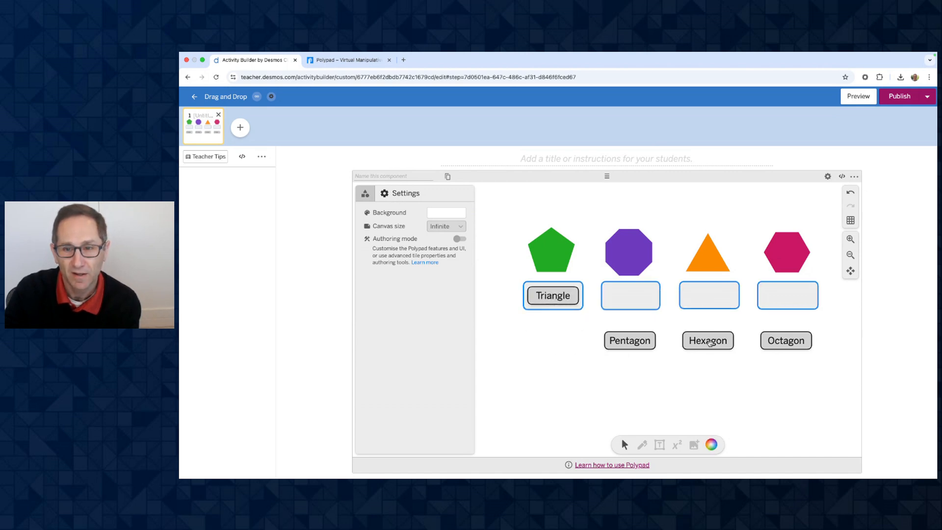
left_click_drag(710, 343, 589, 300)
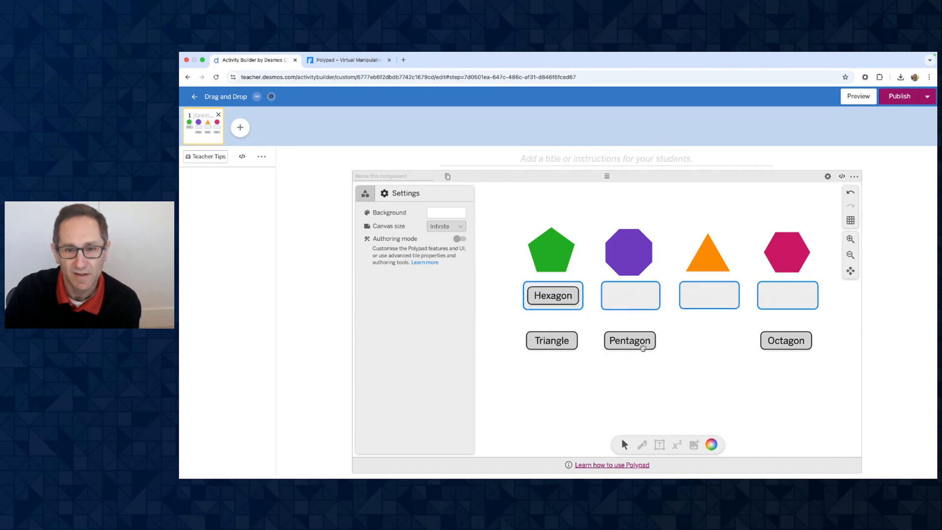
left_click_drag(643, 348, 569, 301)
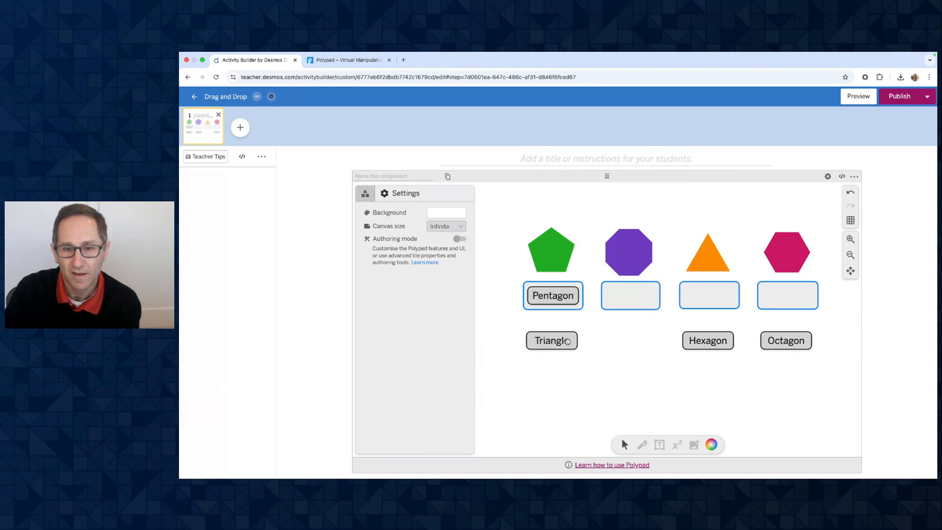
left_click_drag(567, 342, 710, 296)
left_click_drag(713, 343, 649, 302)
left_click_drag(785, 341, 787, 295)
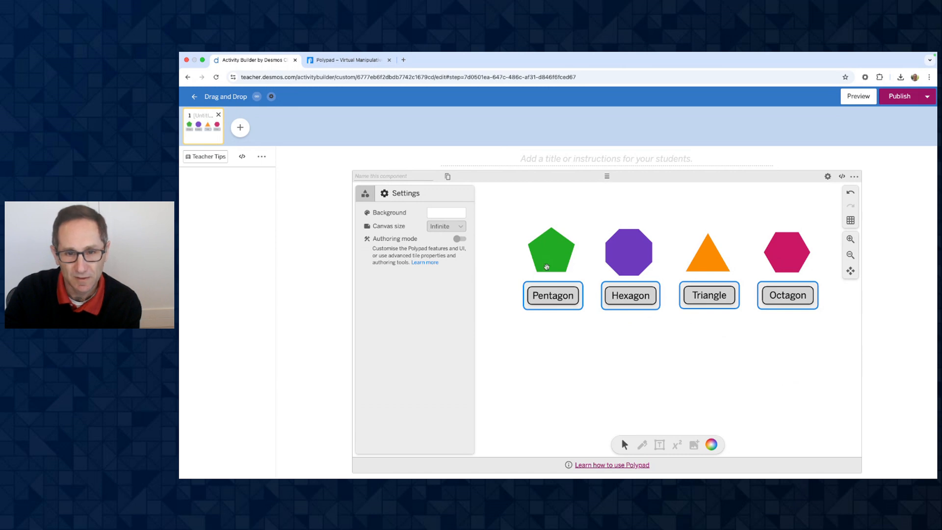
Step: Test pulling the Pentagon, Hexagon, Triangle and Octagon labels out of the upper drop zones onto empty canvas
left_click_drag(545, 297, 585, 218)
left_click_drag(631, 294, 677, 230)
left_click_drag(712, 301, 748, 394)
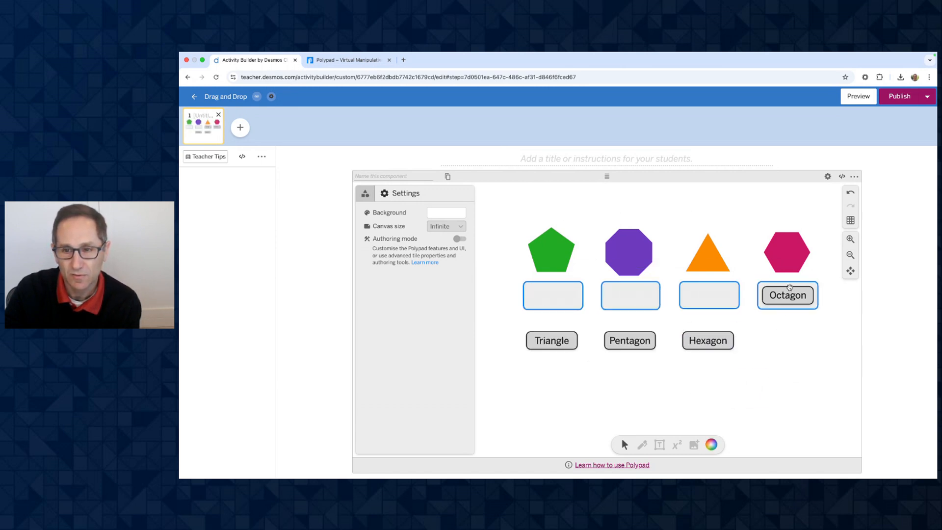
left_click_drag(789, 294, 793, 351)
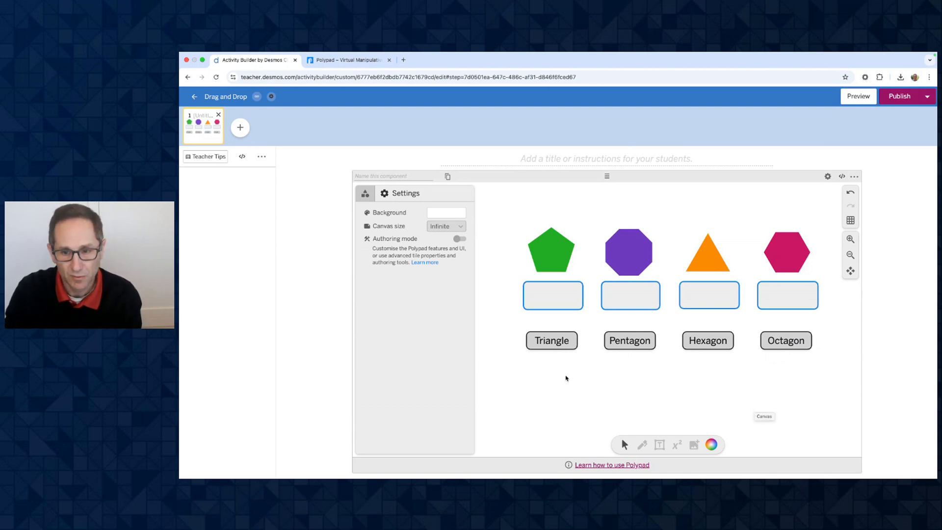
Step: Turn authoring mode back on and move all four labels out of the hidden lower drop zones onto the canvas below
key("super+e")
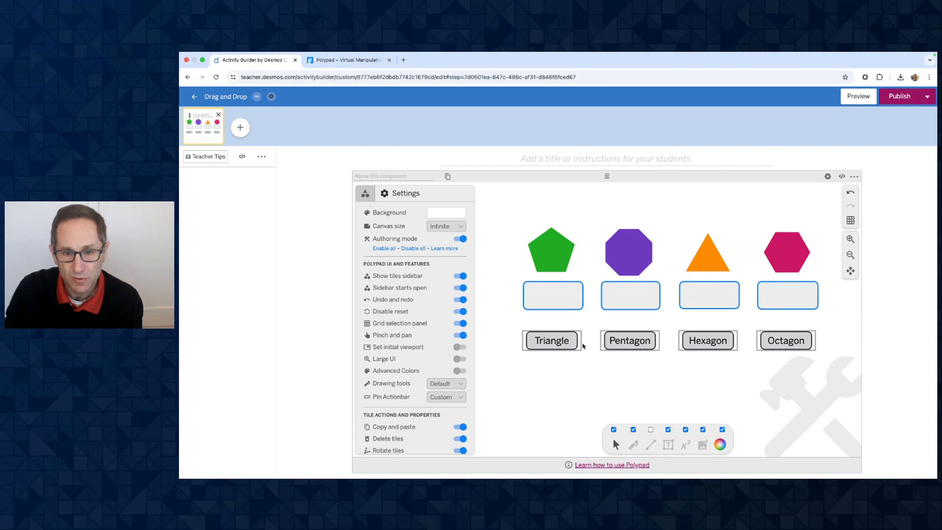
left_click_drag(568, 342, 574, 383)
left_click_drag(624, 339, 630, 382)
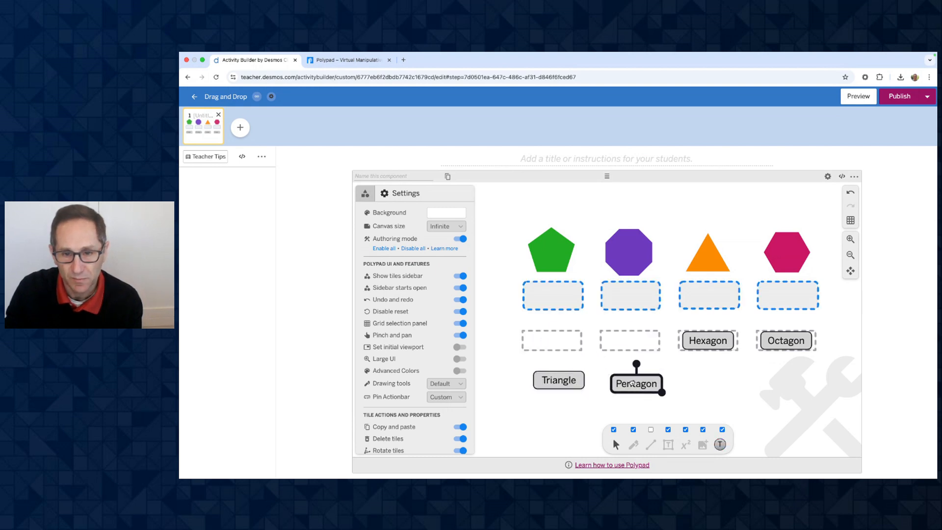
left_click_drag(696, 340, 700, 385)
left_click_drag(768, 342, 769, 385)
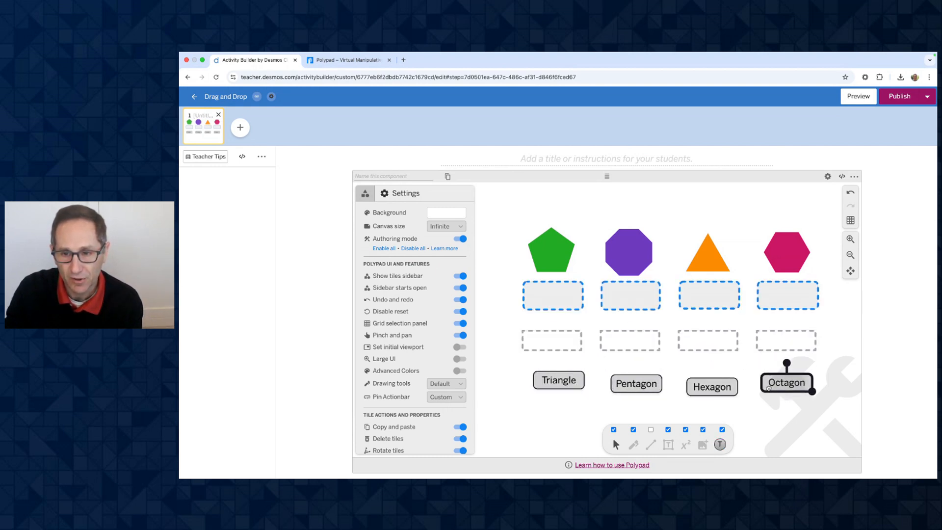
Step: Select the four lower drop zones together and increase their corner radius to round the corners
left_click(552, 340)
left_click(629, 341, "shift")
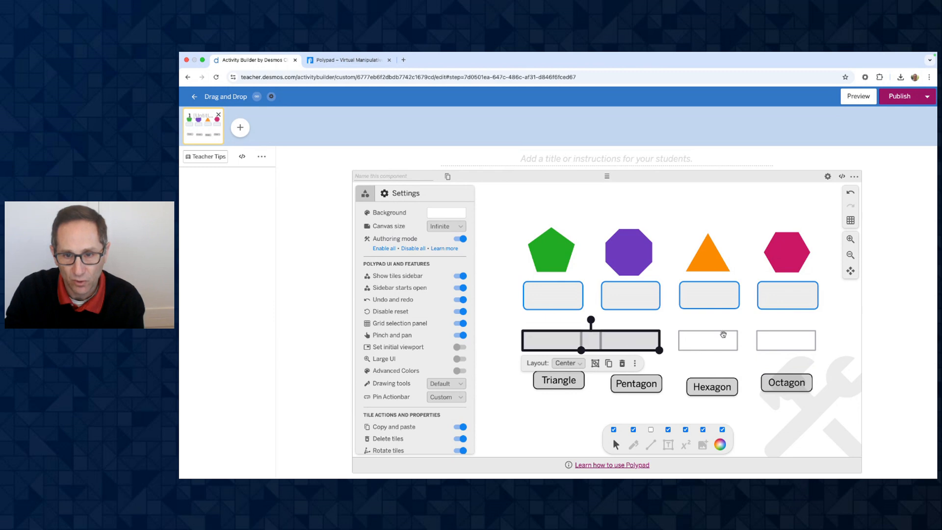
left_click(724, 336, "shift")
left_click(812, 344, "shift")
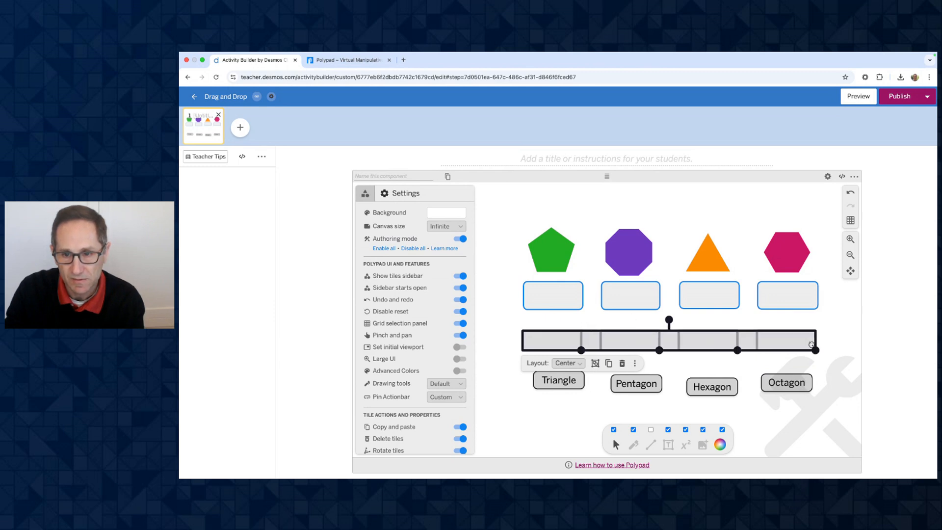
left_click(634, 363)
left_click(617, 158)
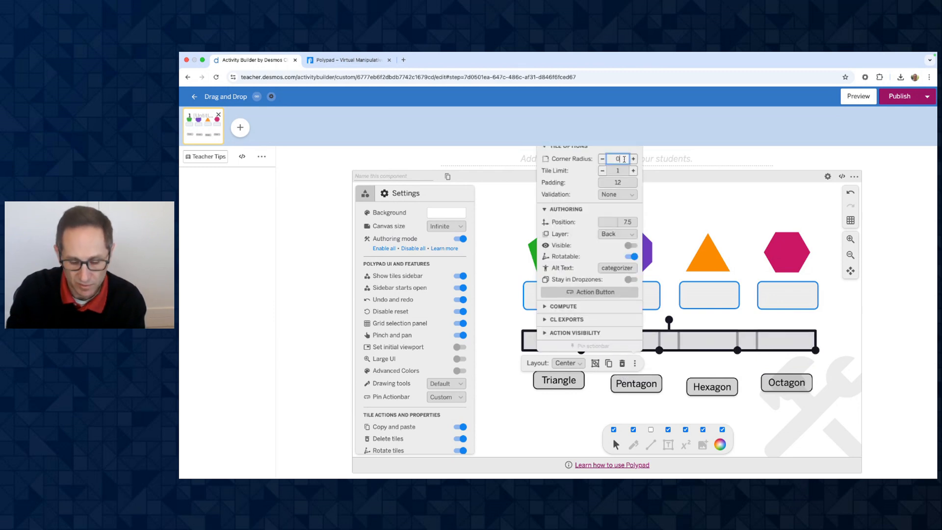
left_click(580, 423)
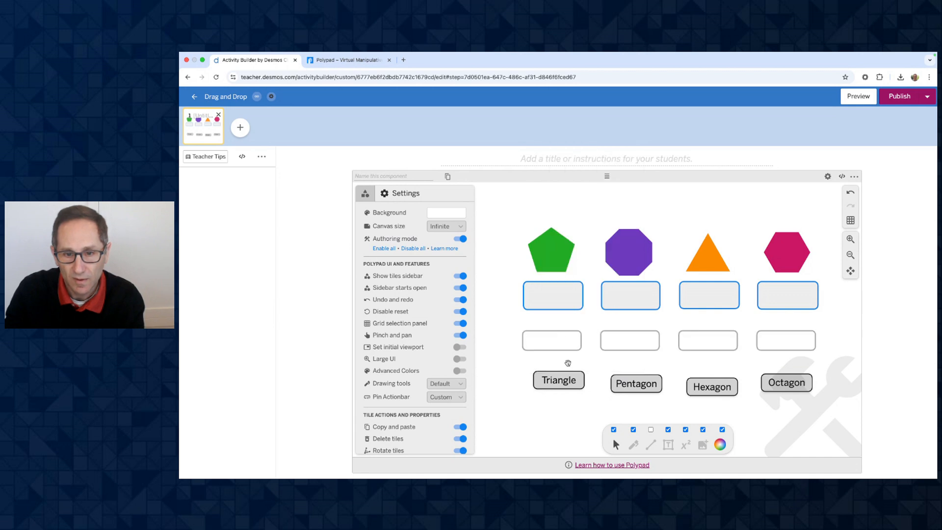
Step: Resize the first lower drop zone to match the size of the Triangle label, using the label as a guide
left_click(572, 344)
left_click_drag(581, 350, 570, 332)
left_click(588, 394)
left_click(567, 401)
left_click(576, 388)
Step: Delete the three remaining oversized lower drop zones beneath the octagon, triangle and hexagon shapes
left_click(658, 338)
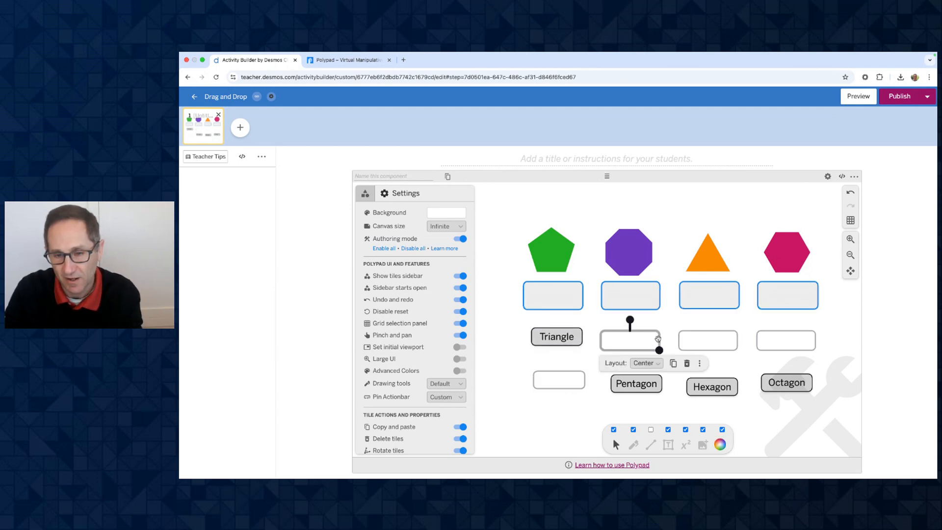
key("BackSpace")
left_click(699, 342)
key("BackSpace")
left_click(771, 342)
key("BackSpace")
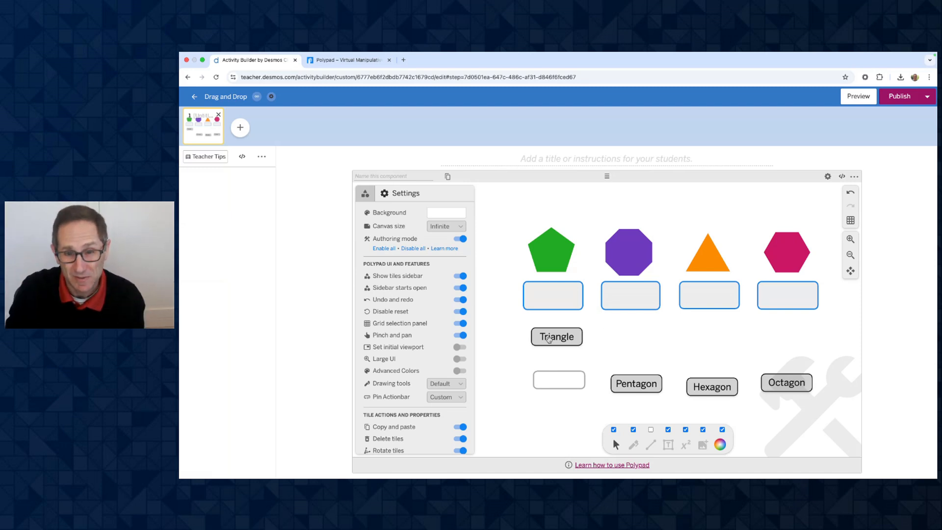
Step: Duplicate the resized drop zone three times and arrange the four zones in an evenly spaced row below the upper ones
left_click_drag(554, 335, 669, 340)
key("super+c")
key("super+v")
key("super+v")
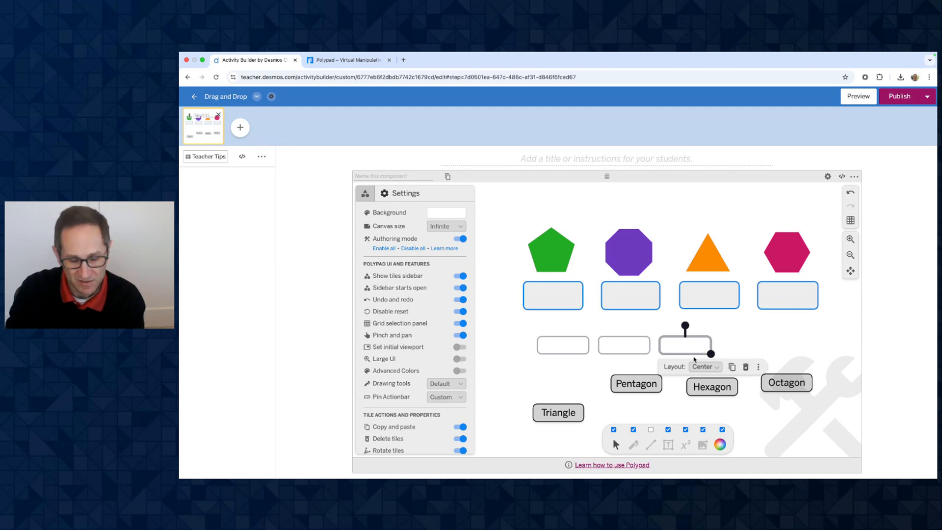
key("super+v")
left_click_drag(701, 362, 744, 353)
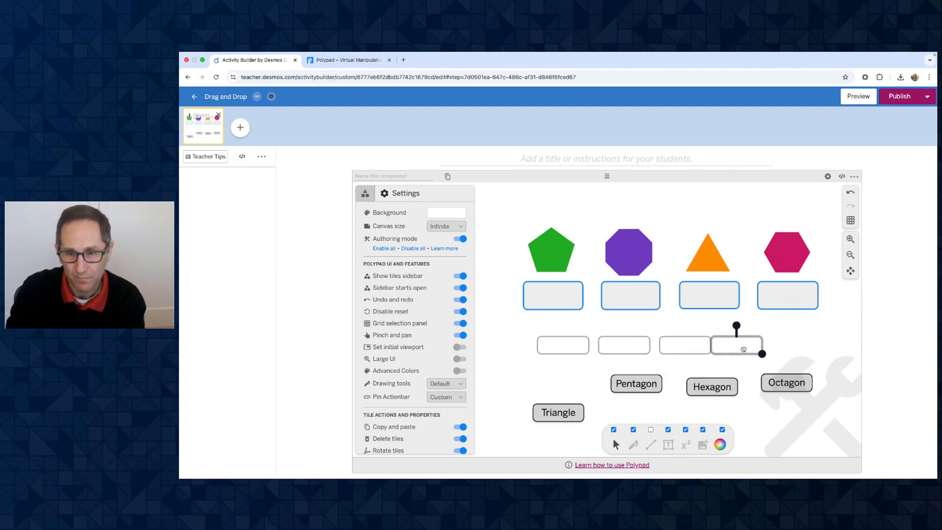
key("Right")
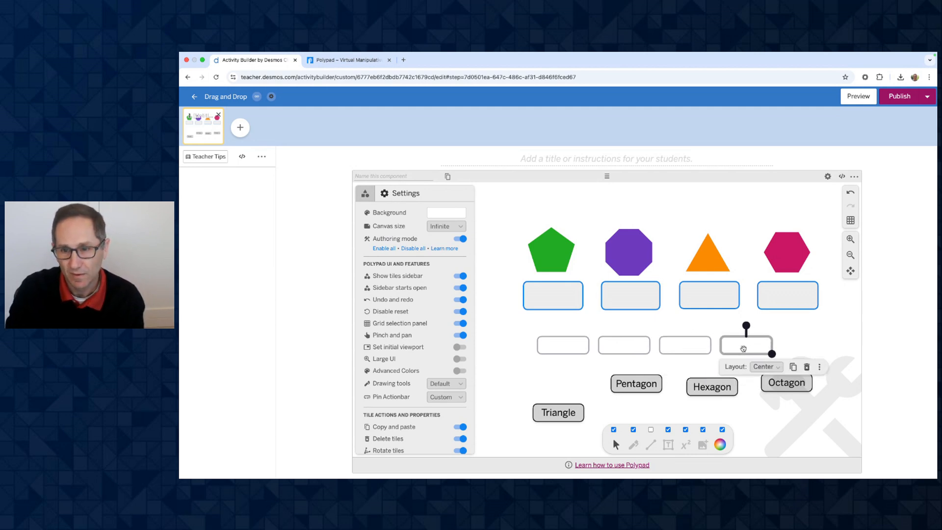
Step: Select the four resized lower drop zones and set their custom colour to RGB 211, 211, 211
left_click(590, 366)
left_click(563, 347)
left_click(616, 347, "shift")
left_click(685, 348, "shift")
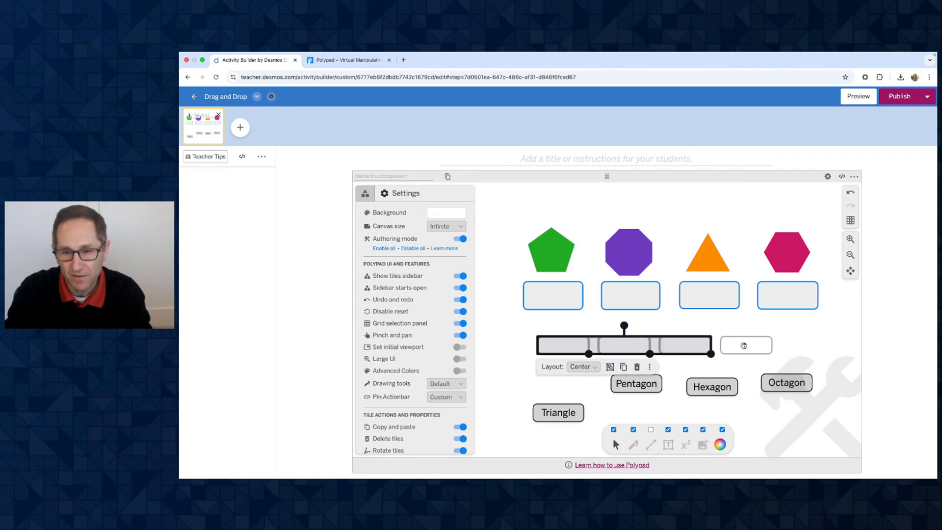
left_click(744, 345, "shift")
left_click(721, 444)
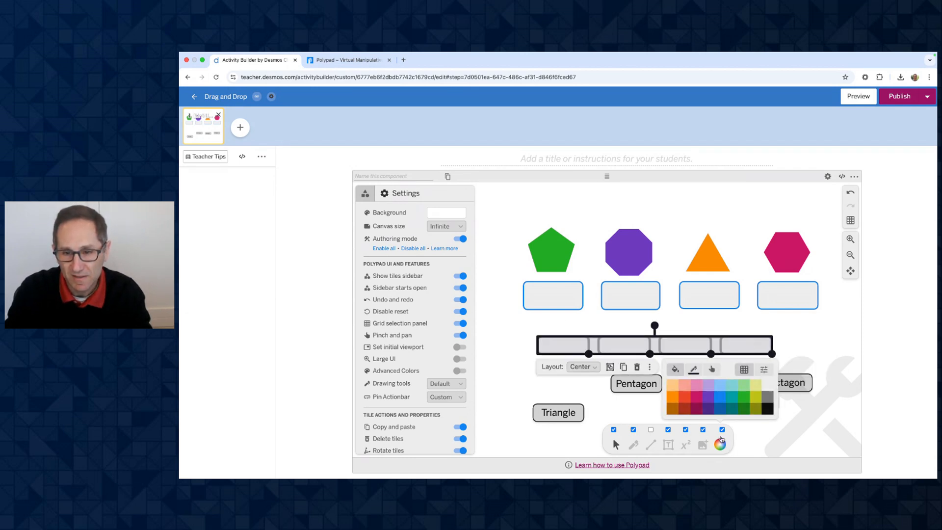
left_click(764, 370)
double_click(767, 382)
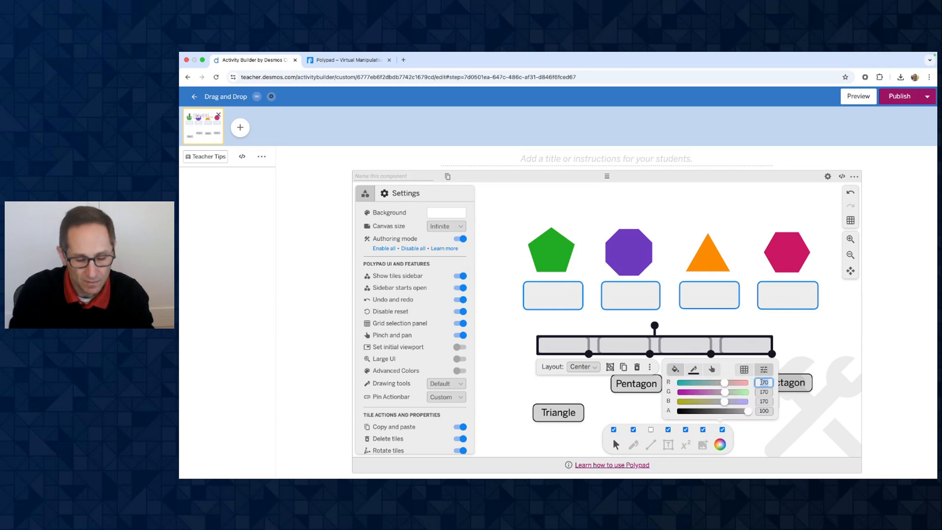
type("211")
key("Tab")
type("211")
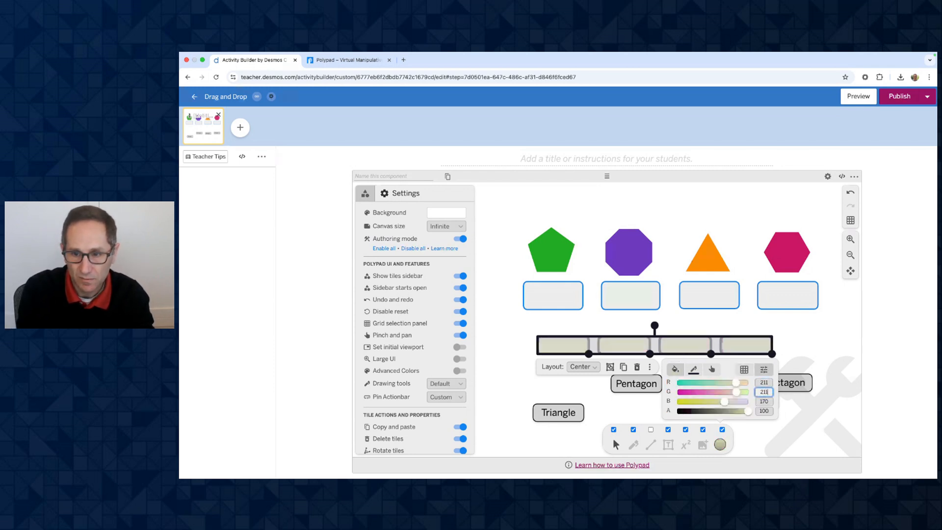
key("Tab")
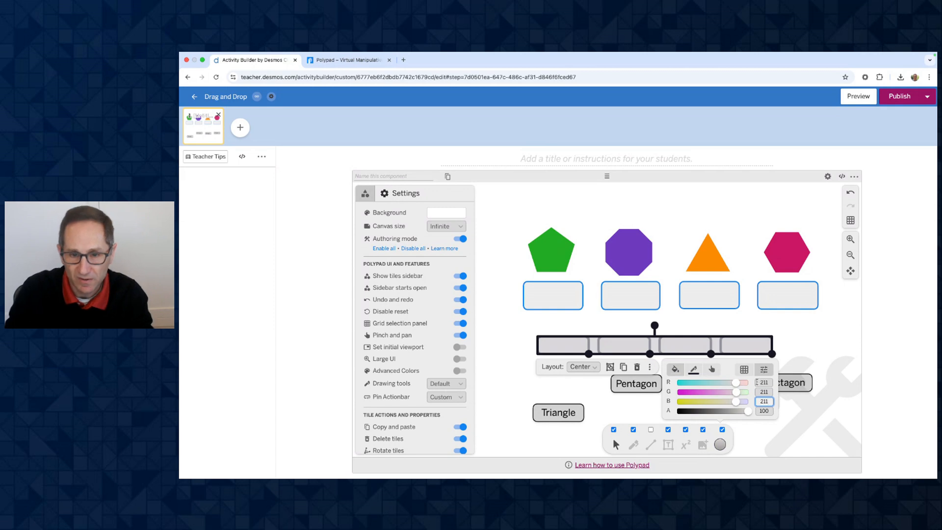
left_click(610, 407)
Step: Place the Triangle, Pentagon, Hexagon and Octagon labels into the four resized lower drop zones in that order
left_click_drag(565, 409, 567, 341)
left_click_drag(620, 384, 608, 345)
left_click_drag(710, 388, 683, 346)
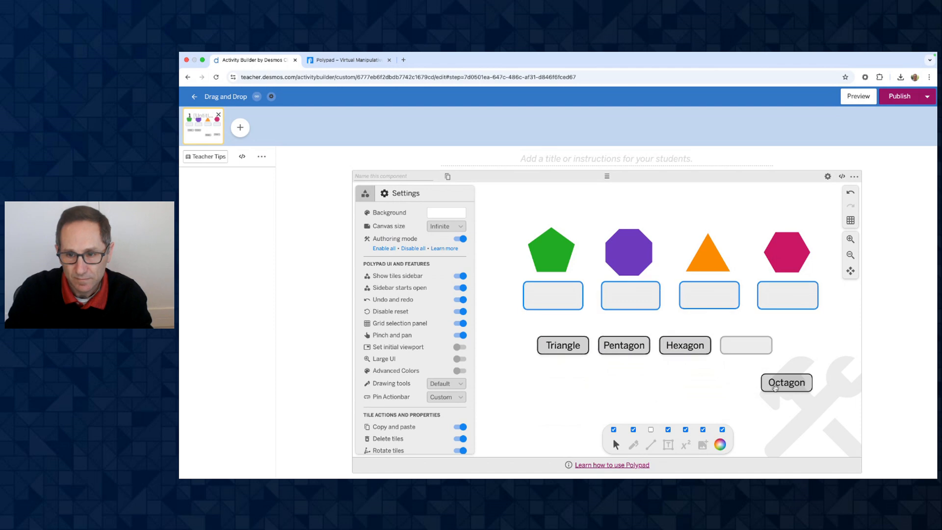
left_click_drag(780, 388, 740, 352)
Step: Select the four labels together and check that their Stay in Dropzones option is on
left_click(563, 345)
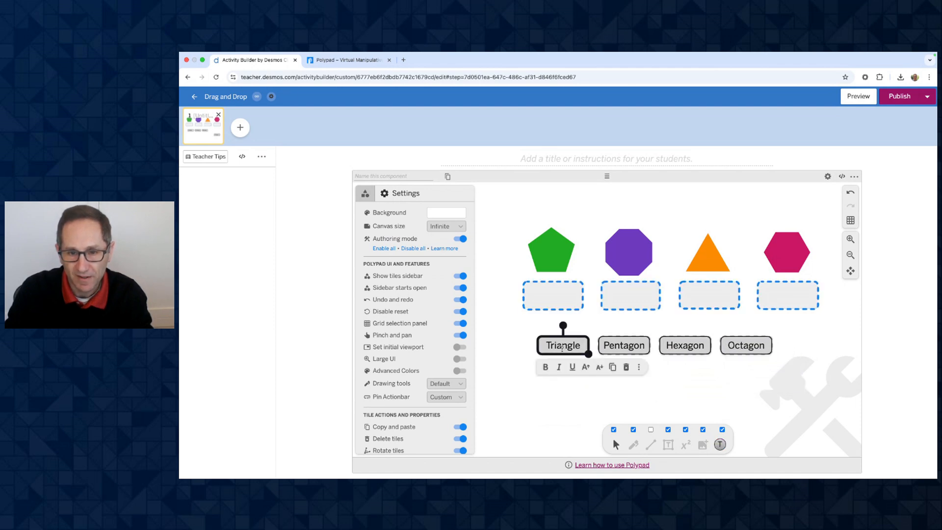
left_click(625, 347, "shift")
left_click(682, 349, "shift")
left_click(745, 349, "shift")
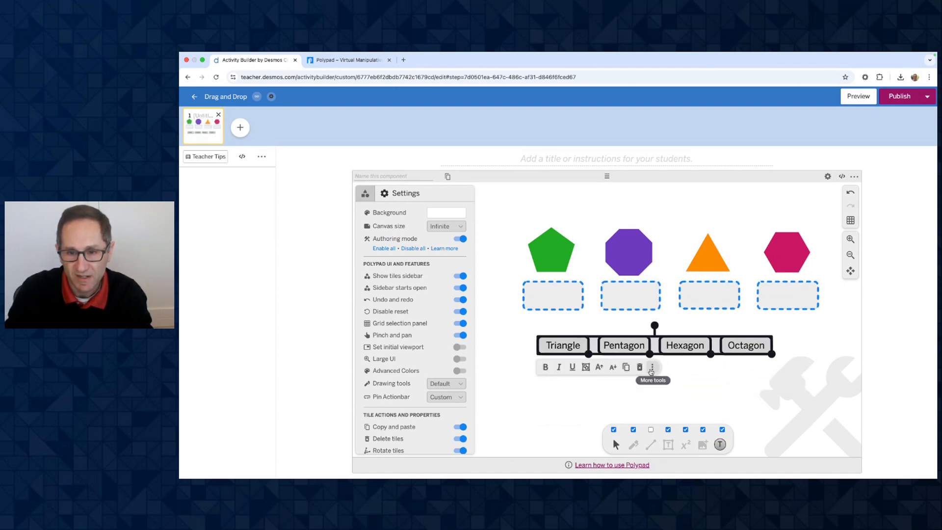
left_click(652, 367)
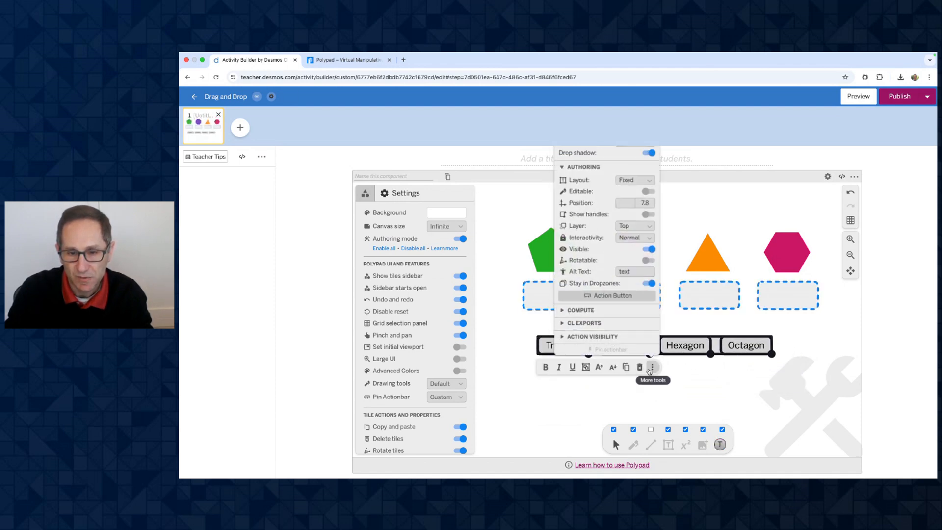
left_click(647, 285)
left_click(648, 284)
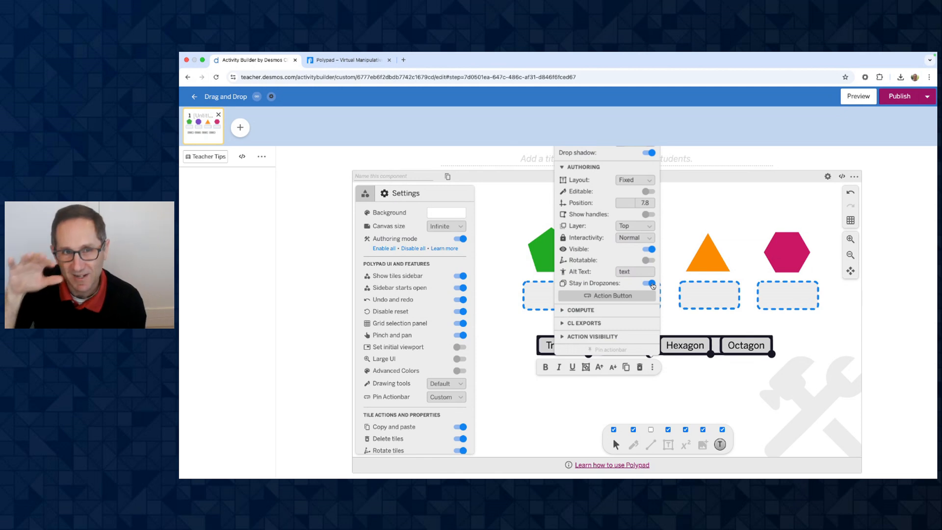
left_click(706, 401)
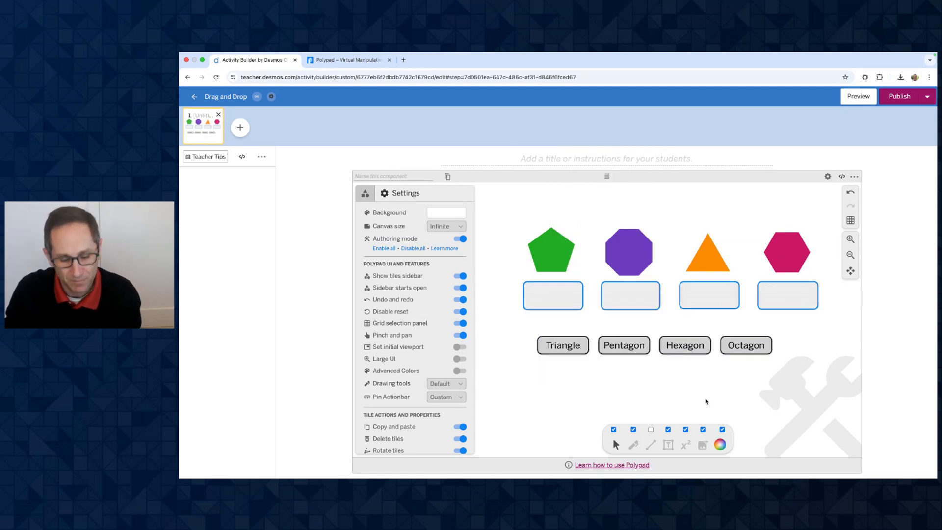
Step: Disable authoring mode and test dropping the Triangle and Hexagon labels on empty canvas below the resized drop zones
key("super+e")
left_click_drag(574, 350, 607, 415)
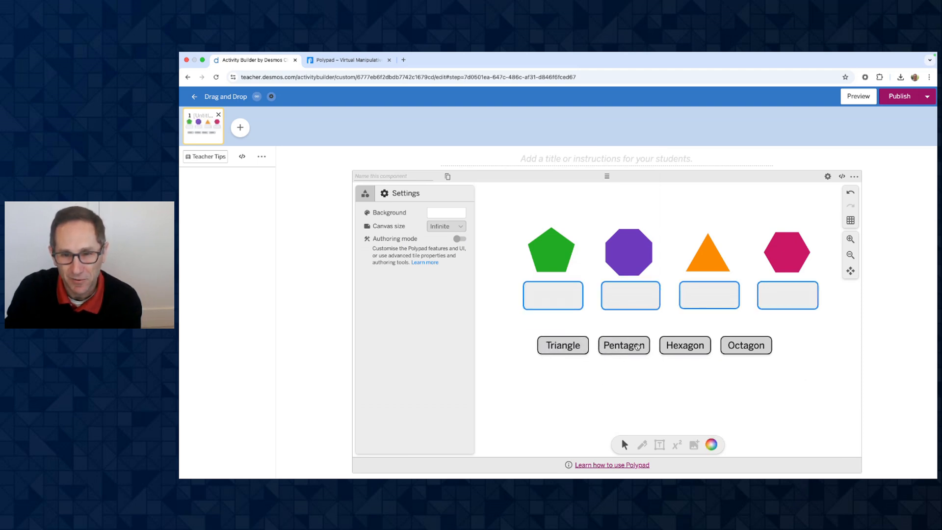
left_click_drag(679, 351, 684, 395)
left_click_drag(672, 345, 676, 377)
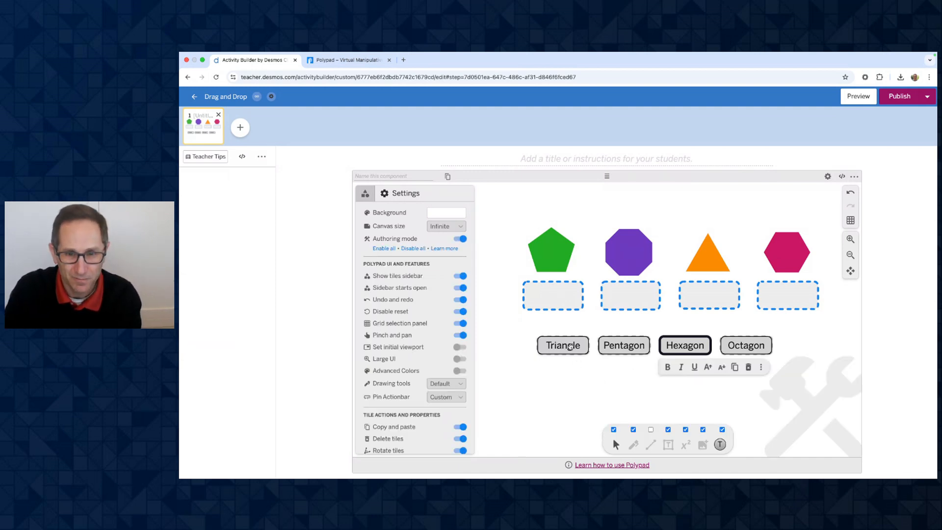
Step: Move the Triangle, Pentagon, Hexagon and Octagon labels out of the lower drop zones onto the empty canvas below
left_click_drag(576, 349, 583, 383)
left_click(625, 349)
left_click_drag(624, 350, 630, 387)
left_click_drag(685, 348, 689, 385)
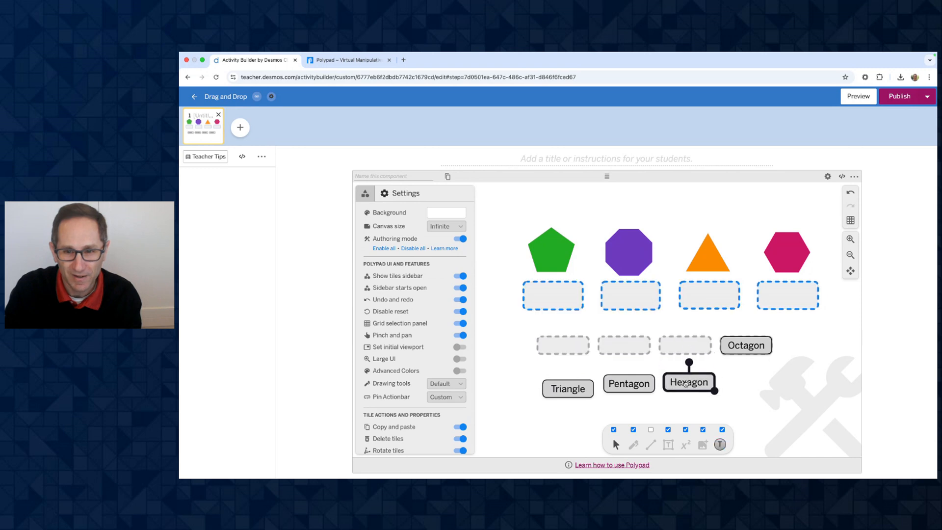
left_click_drag(734, 347, 734, 387)
Step: Select the four empty lower drop zones together and turn on their Visible option
left_click(557, 348)
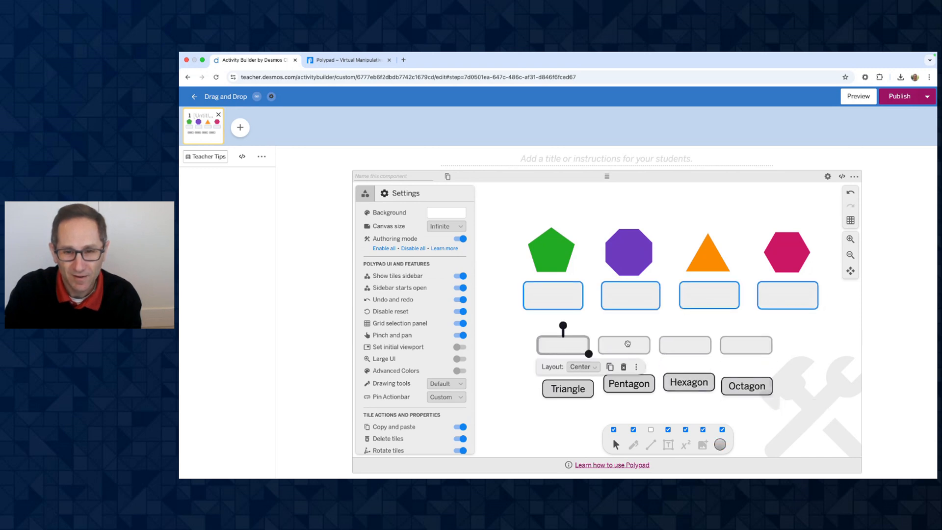
left_click(627, 344, "shift")
left_click(685, 345, "shift")
left_click(747, 344, "shift")
left_click(650, 367)
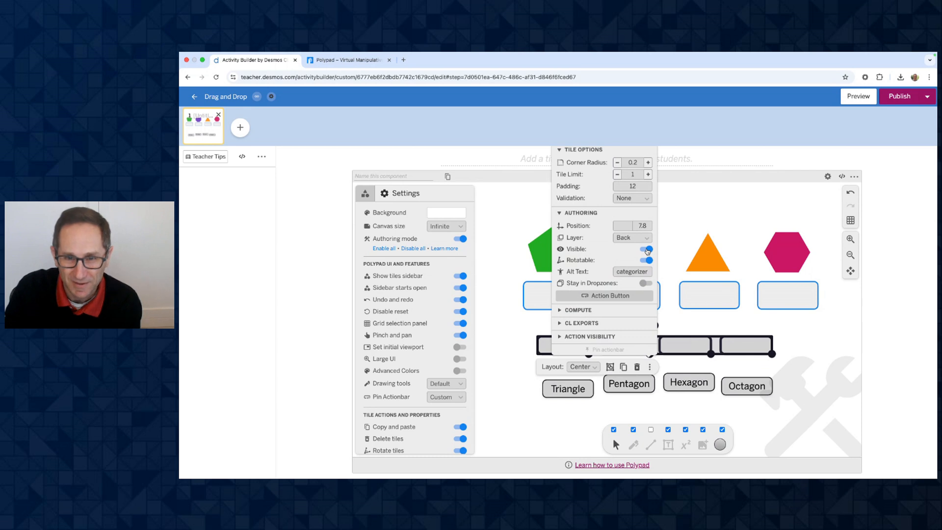
left_click(516, 327)
Step: Place the Triangle, Pentagon, Hexagon and Octagon labels back into the four lower drop zones in that order
left_click_drag(568, 389, 565, 346)
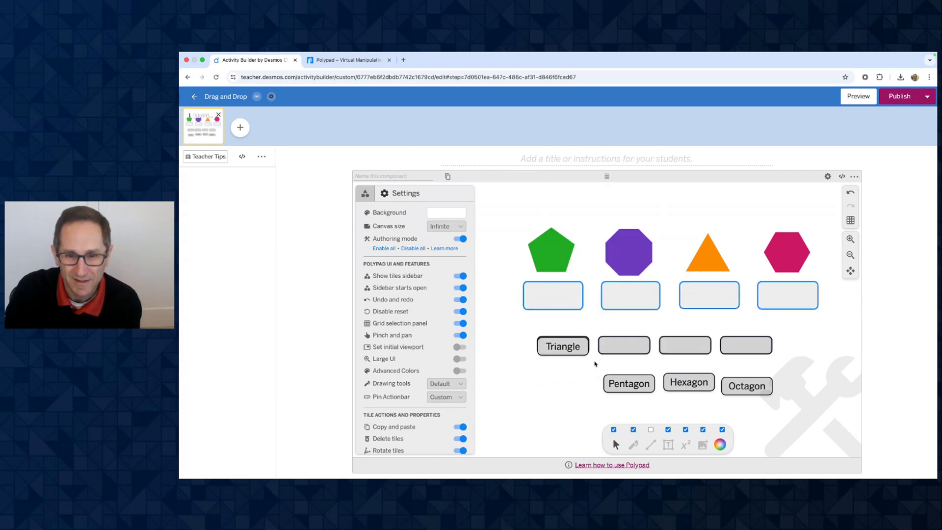
left_click_drag(627, 384, 623, 345)
left_click_drag(689, 383, 685, 345)
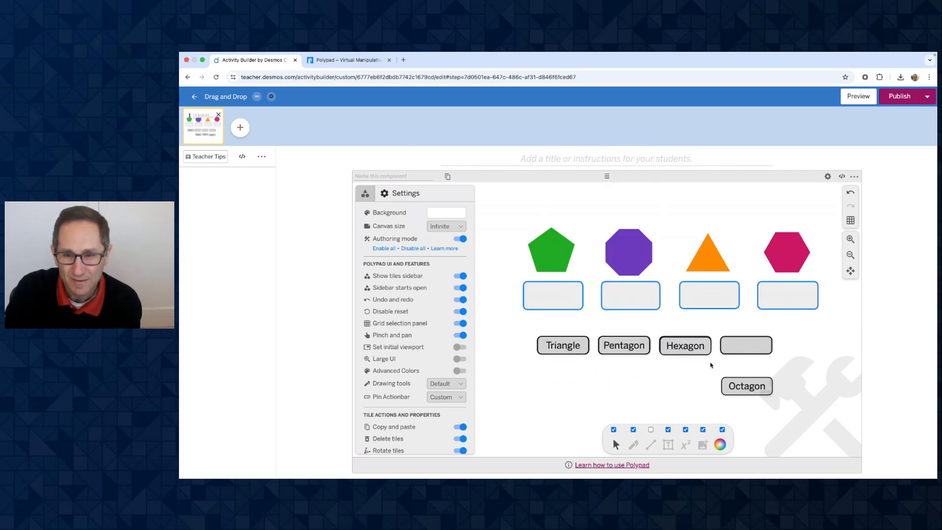
left_click_drag(745, 387, 745, 345)
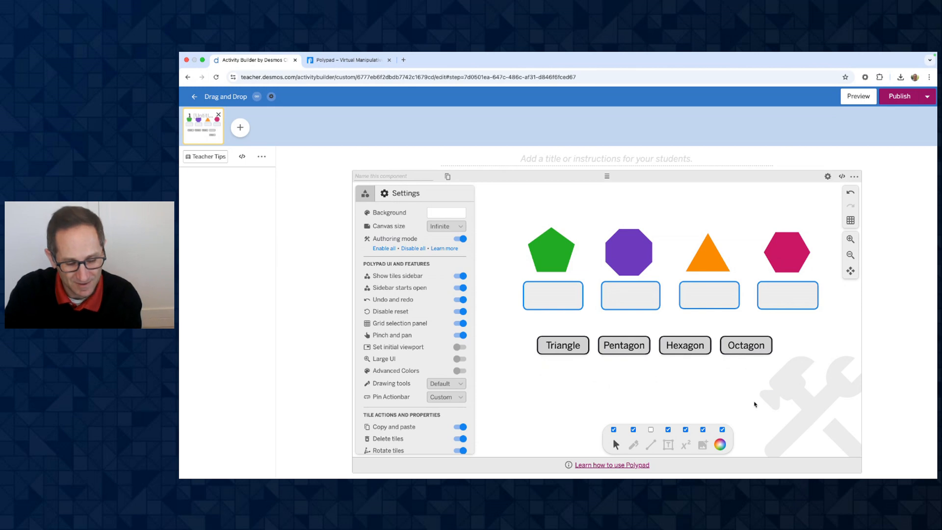
Step: Disable authoring mode, then test dropping Triangle and Pentagon on empty canvas and Triangle in the drop zone under the green pentagon
key("super+e")
left_click_drag(558, 352, 546, 402)
left_click_drag(563, 352, 556, 409)
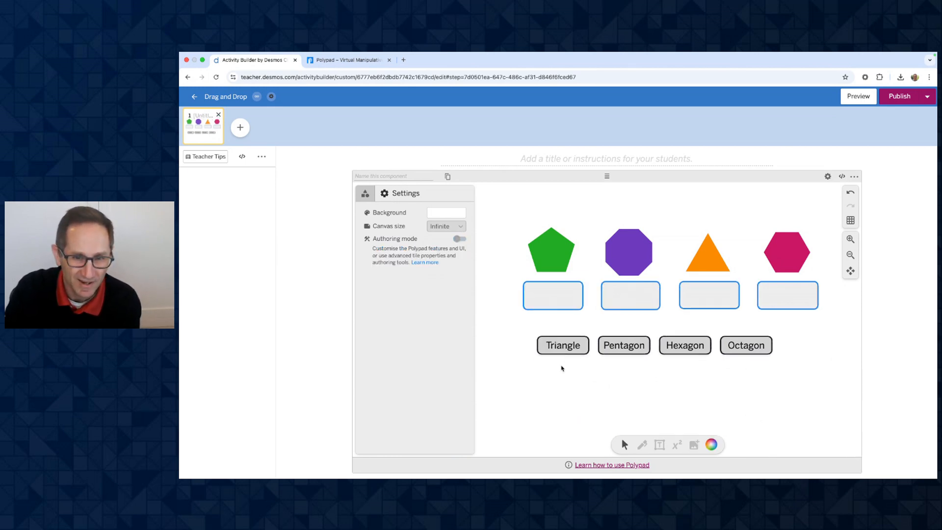
left_click_drag(563, 346, 565, 372)
left_click_drag(621, 343, 627, 403)
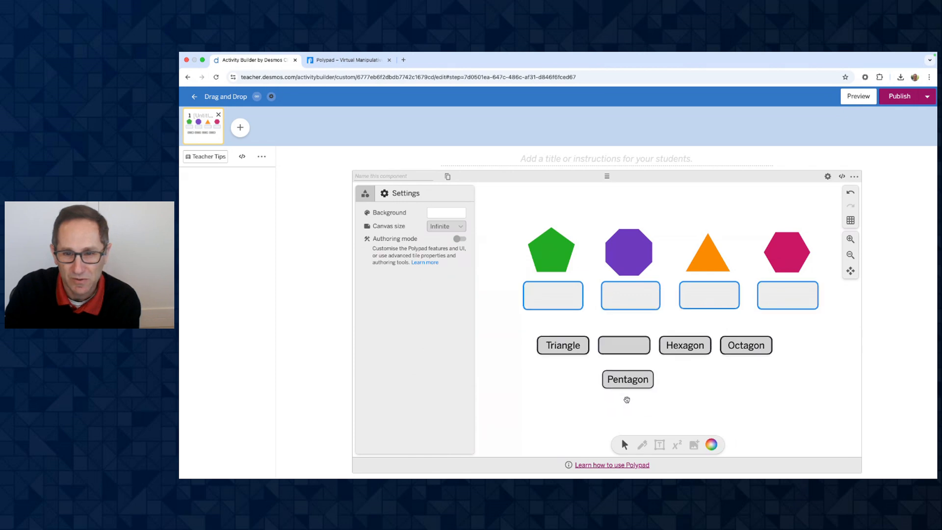
left_click_drag(569, 346, 554, 295)
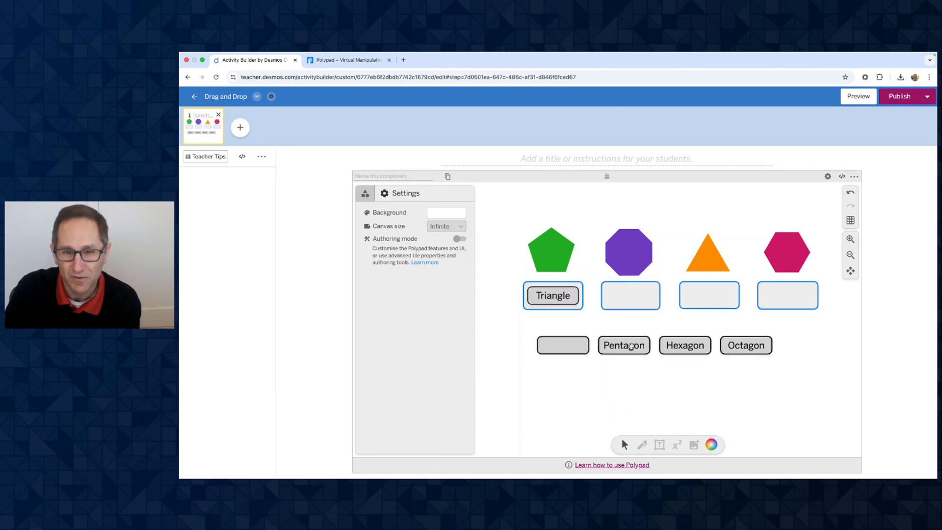
mouse_move(631, 347)
left_mouse_down()
mouse_move(591, 309)
mouse_move(639, 352)
left_mouse_up()
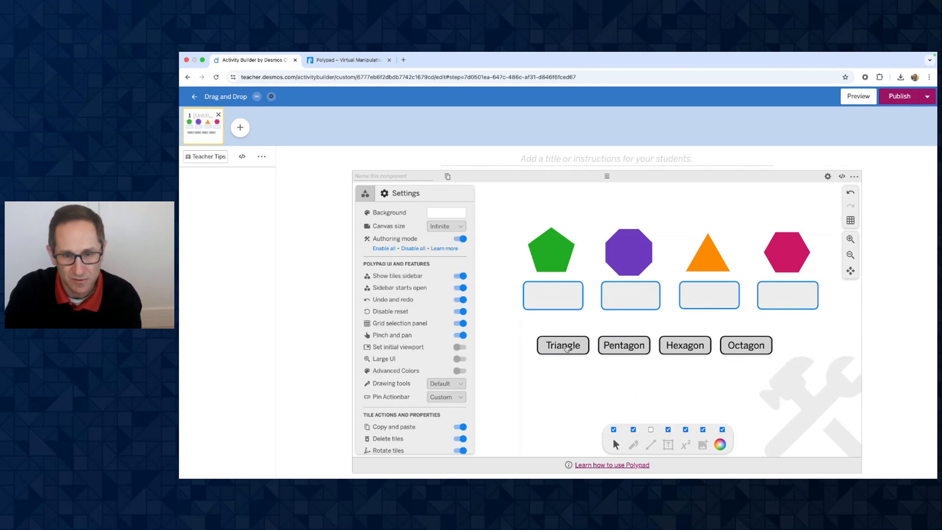
Step: With authoring mode enabled, take all four labels out of the lower drop zones again and leave them on empty canvas
left_click_drag(567, 348, 567, 393)
left_click_drag(628, 341, 630, 380)
left_click_drag(687, 344, 692, 376)
left_click_drag(748, 344, 755, 390)
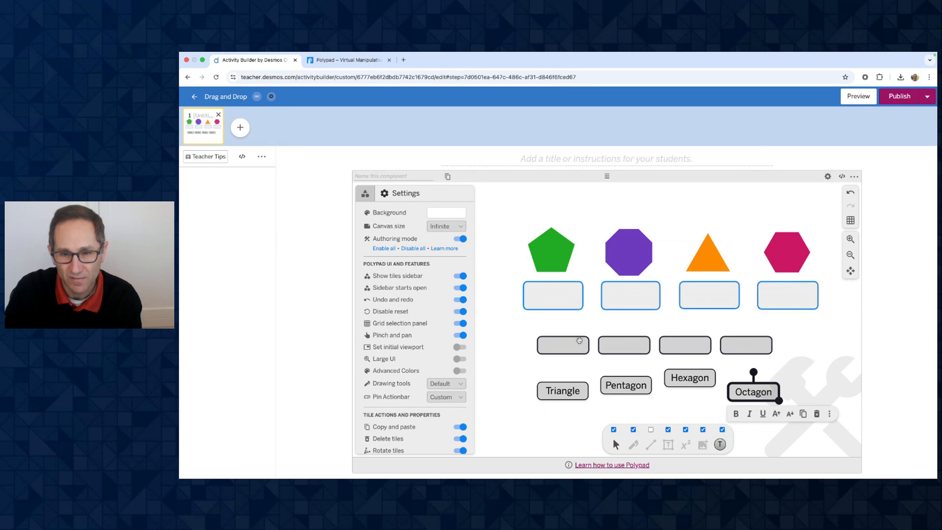
Step: Select the four empty lower drop zones together and set their outline colour to grey
left_click(580, 341)
left_click(624, 344, "shift")
left_click(672, 344, "shift")
left_click(741, 343, "shift")
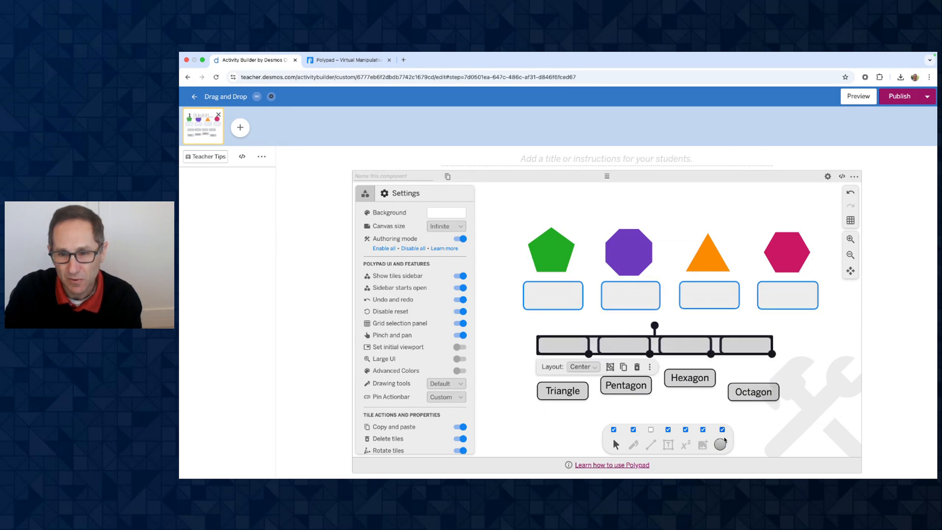
left_click(724, 445)
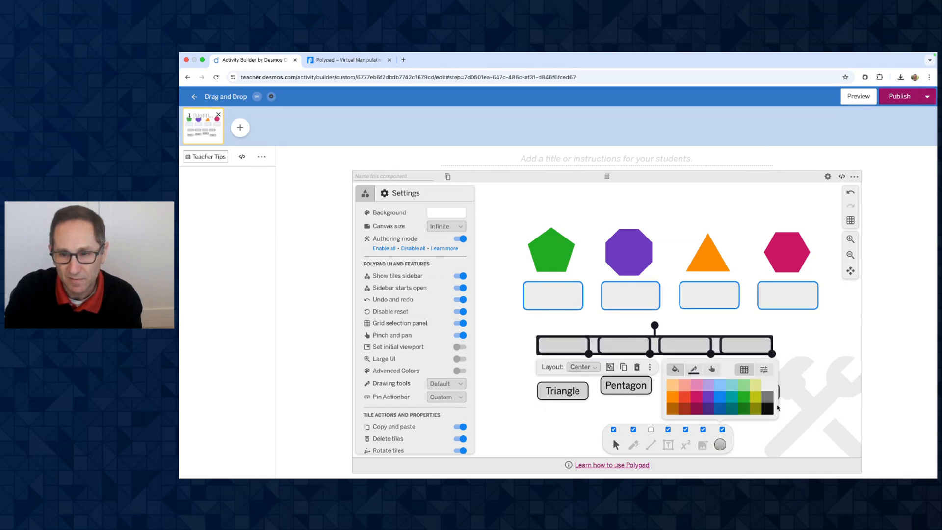
left_click(693, 369)
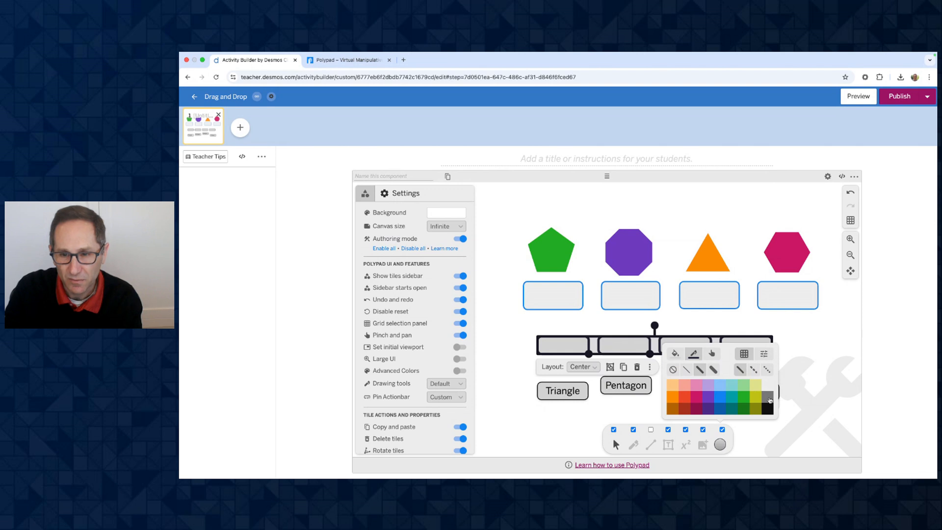
left_click(770, 400)
left_click(833, 379)
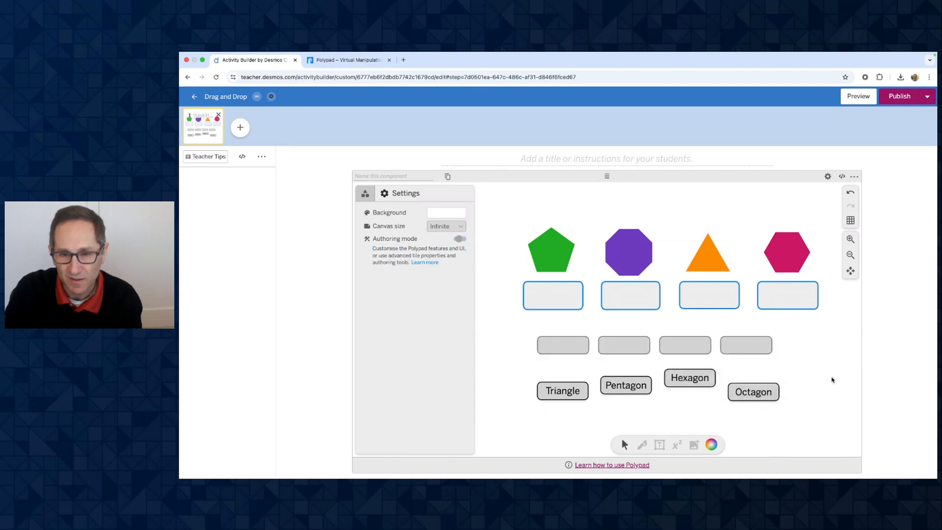
Step: Return the four labels to the lower drop zones and test dropping the Hexagon label just outside its zone
left_click_drag(566, 396, 634, 379)
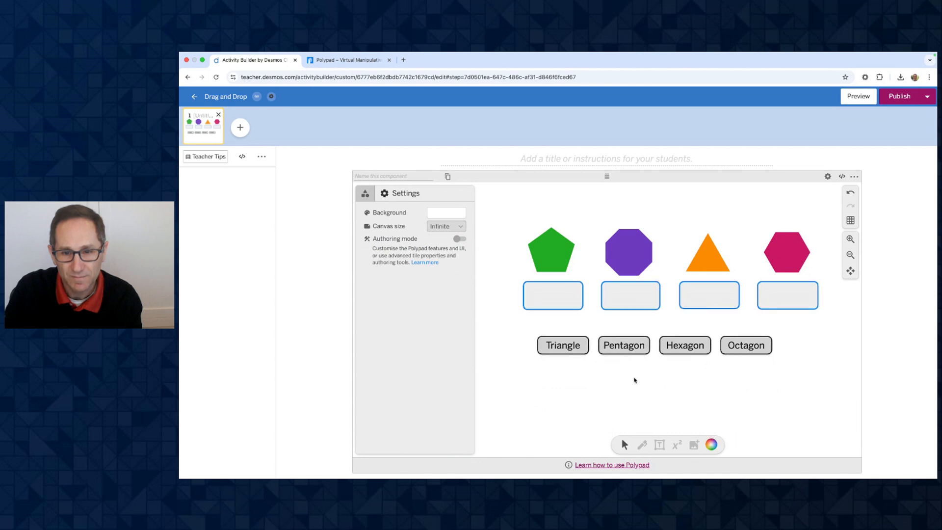
mouse_move(679, 354)
left_mouse_down()
mouse_move(682, 375)
mouse_move(686, 366)
left_mouse_up()
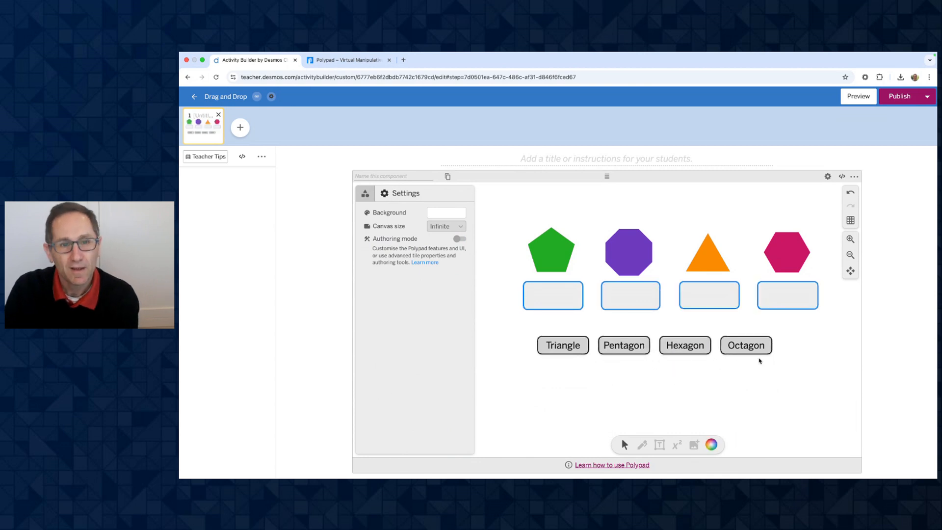
Step: Open the student screen preview and test moving the Triangle label, the Pentagon label and the purple octagon
left_click(851, 98)
left_click_drag(525, 347, 456, 308)
left_click_drag(572, 349, 649, 190)
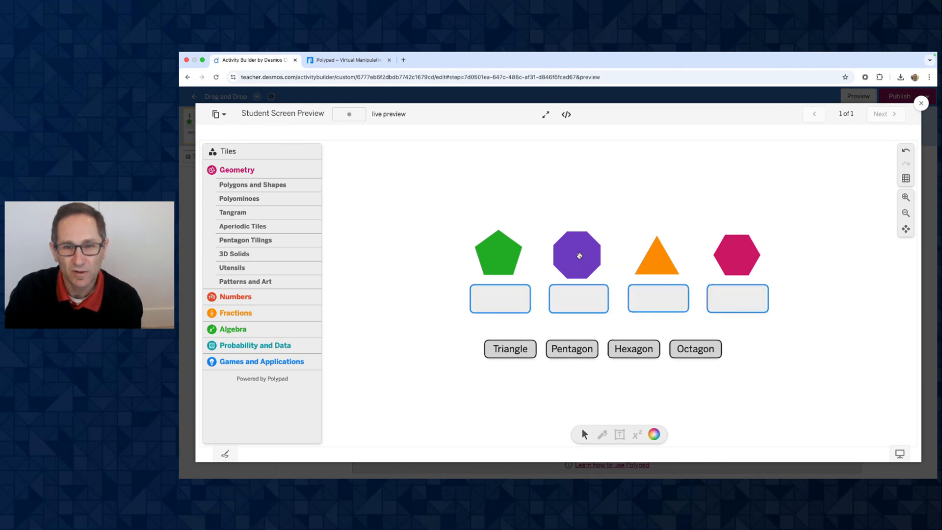
left_click_drag(579, 256, 581, 252)
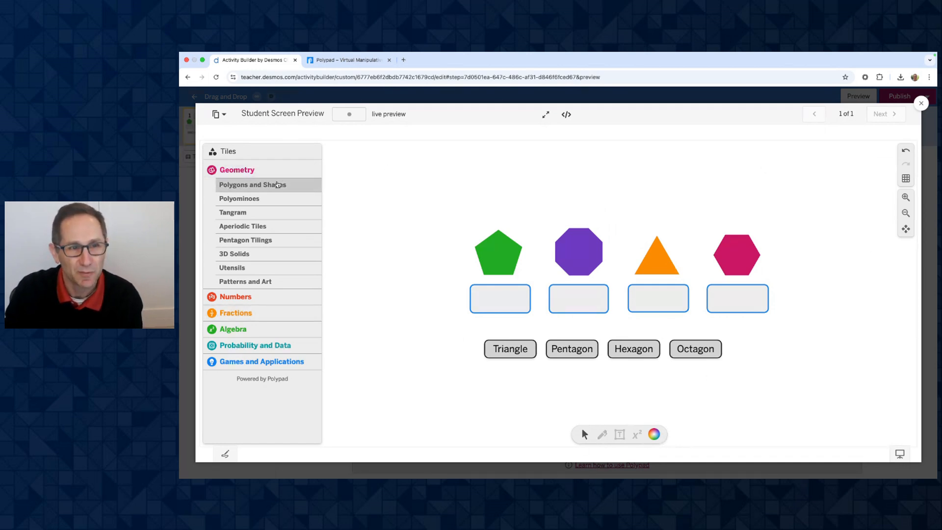
Step: Browse the Polygons and Shapes, Numbers and Fractions tiles offered in the student preview, and close the preview
left_click(253, 185)
scroll(265, 229, "down", 6)
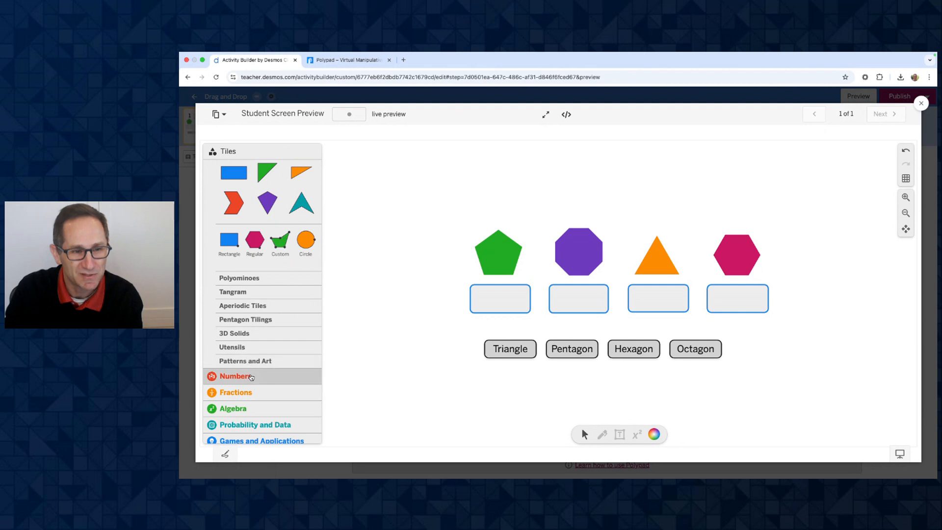
left_click(251, 375)
left_click(248, 326)
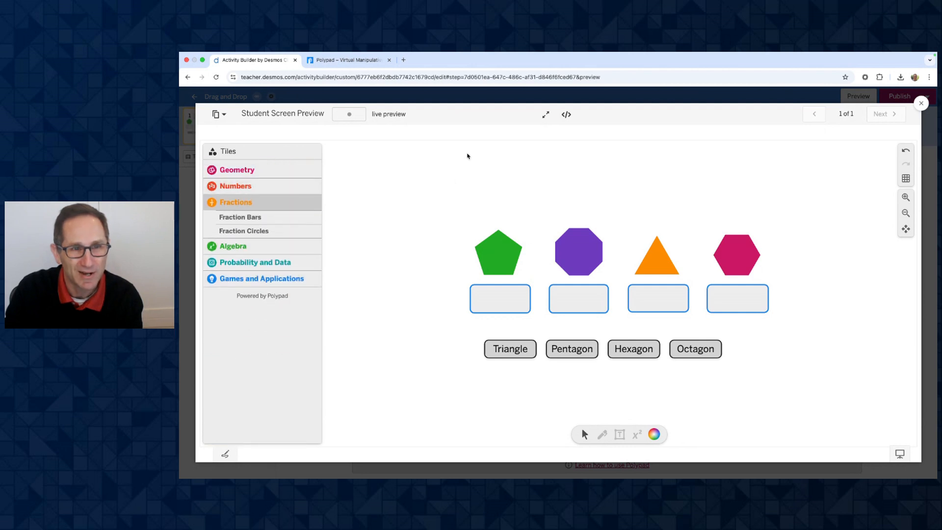
left_click(921, 103)
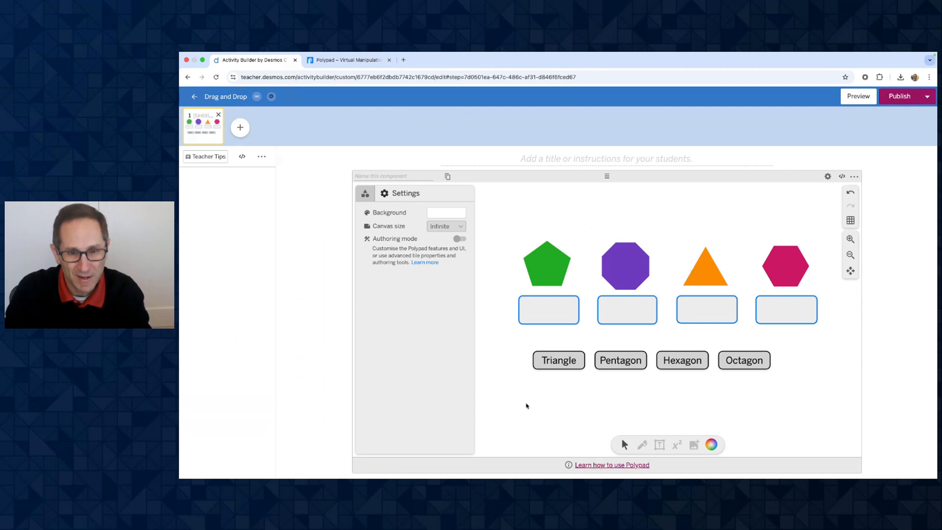
Step: Check the actions offered on the green pentagon outside authoring mode, and enable authoring mode
left_click(547, 271)
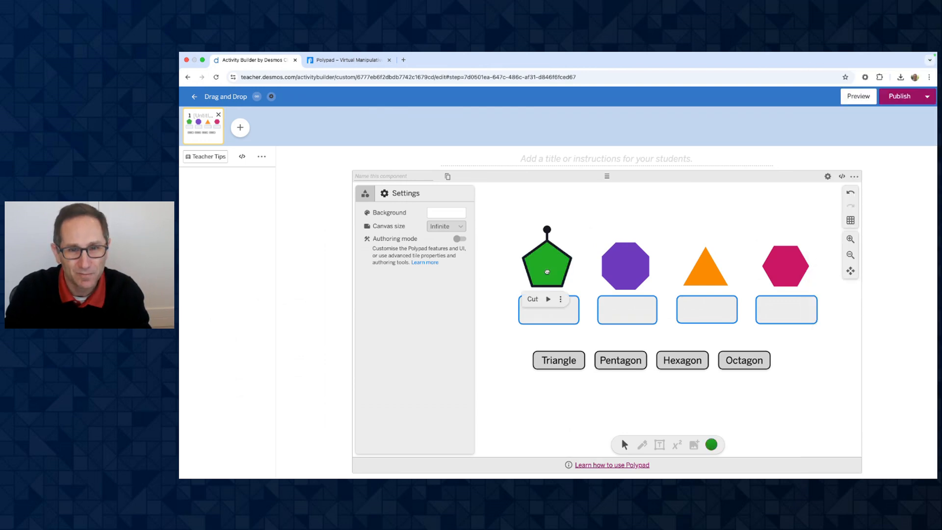
left_click(553, 374)
key("super+e")
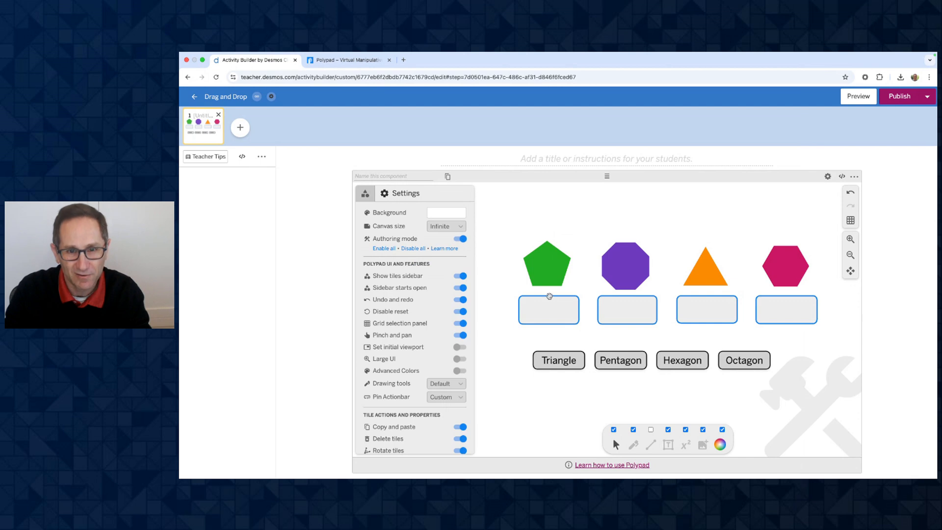
Step: Select the four coloured polygons together, change their Interactivity setting from Normal, and disable authoring mode to check them
left_click(548, 265)
left_click(616, 267, "shift")
left_click(705, 271, "shift")
left_click(796, 265, "shift")
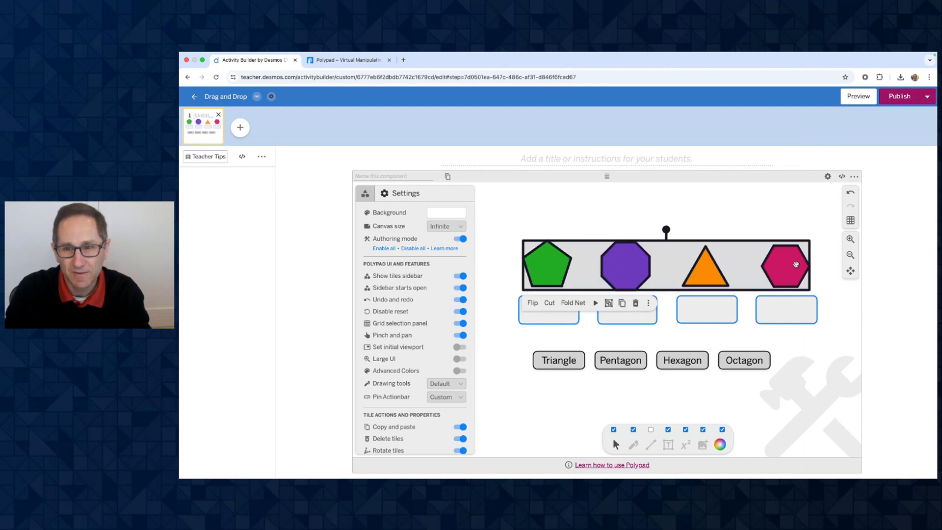
left_click(648, 303)
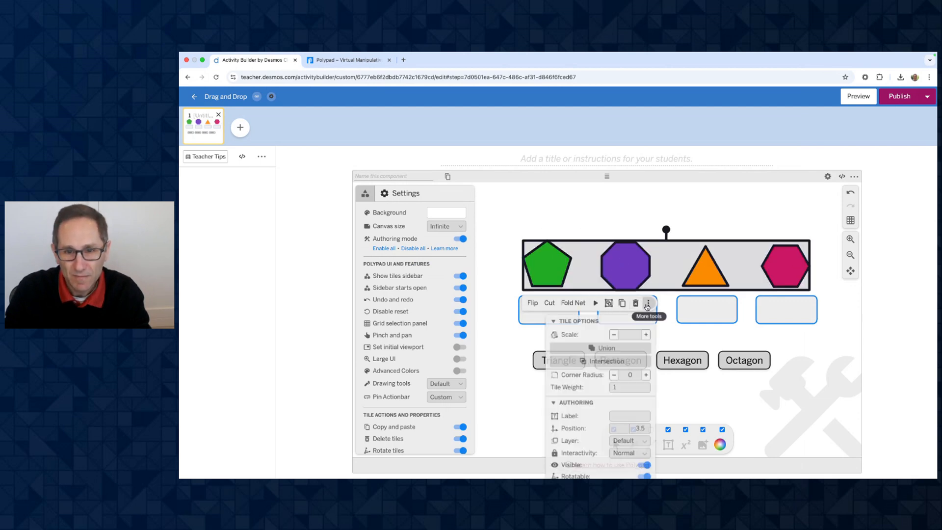
left_click(572, 321)
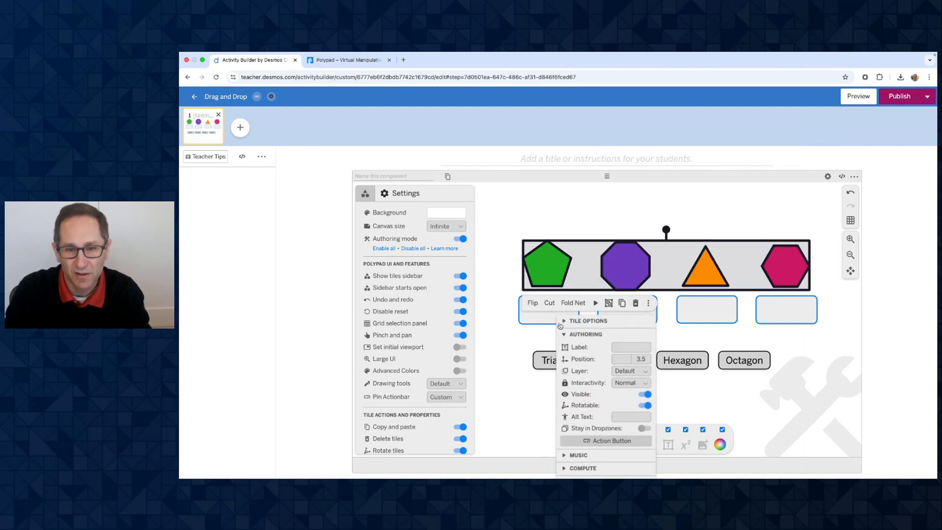
left_click(624, 388)
left_click(629, 391)
left_click(718, 397)
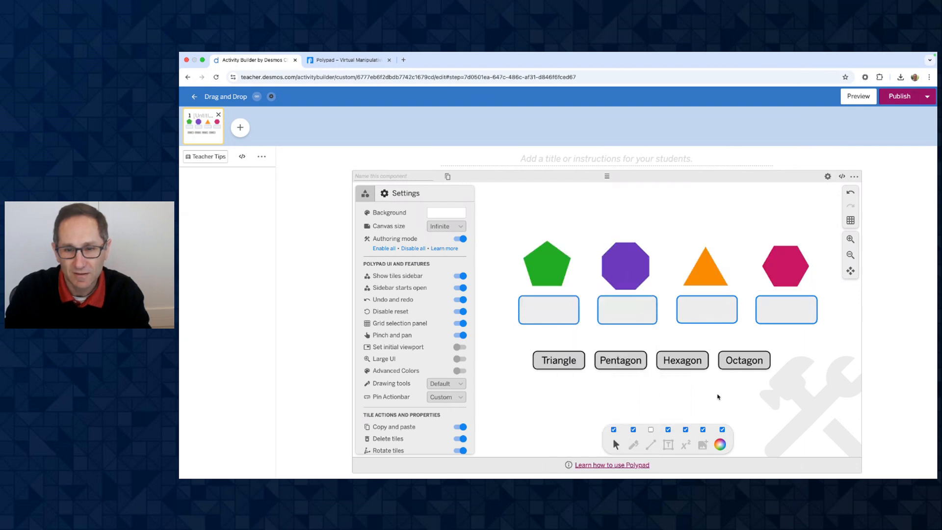
key("super+e")
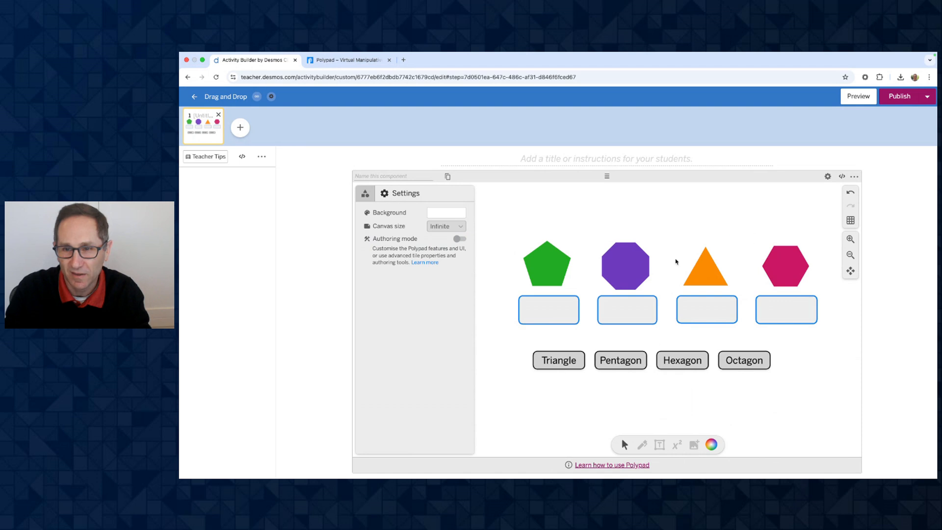
Step: Enable authoring mode and examine the Fractions and Geometry categories in the tile library
left_click(461, 240)
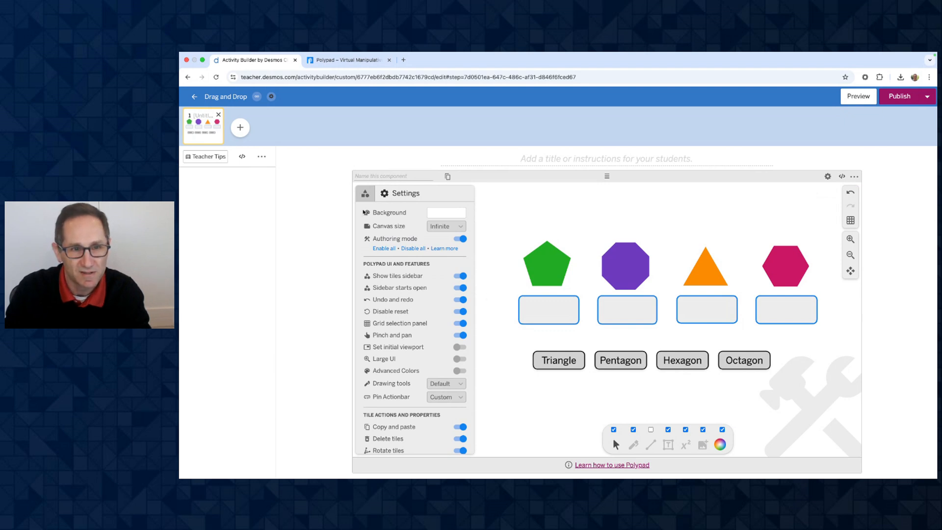
left_click(365, 193)
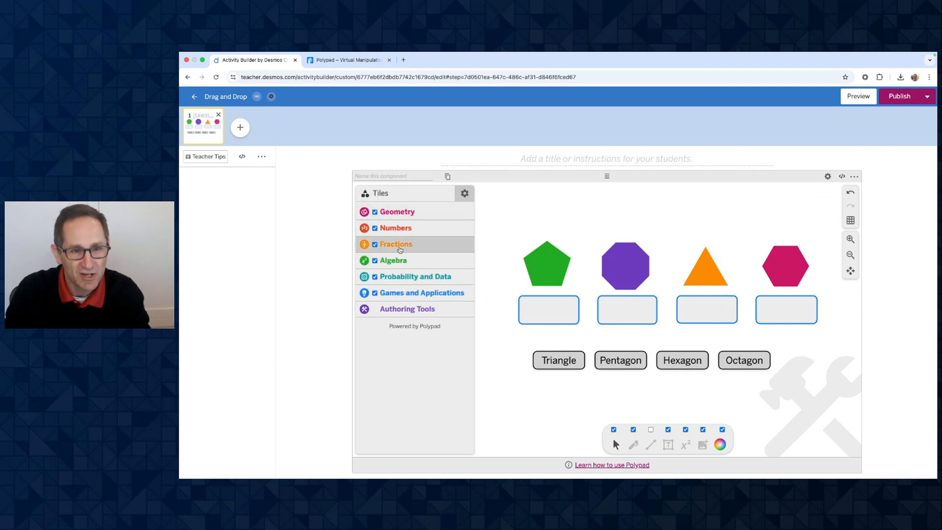
left_click(400, 250)
left_click(397, 212)
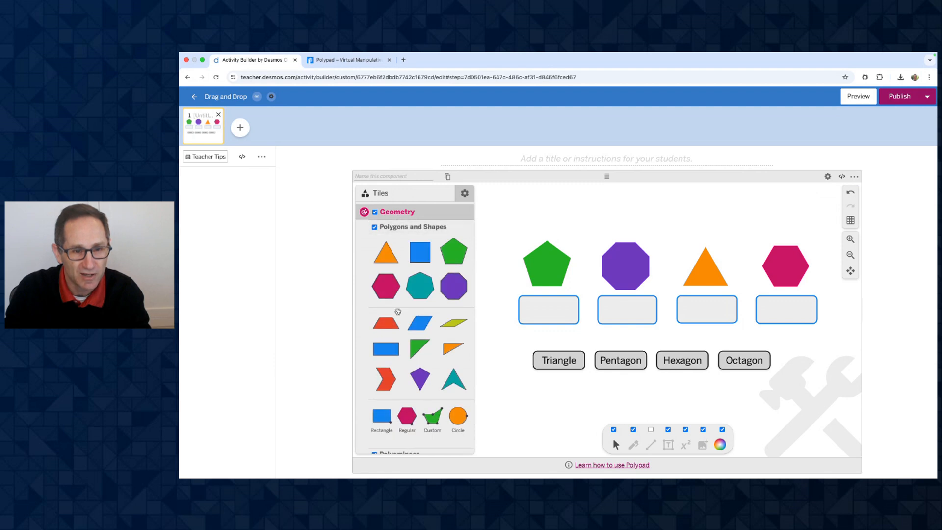
scroll(398, 311, "down", 5)
Step: Turn off the Show tiles sidebar and Undo and redo settings
left_click(465, 193)
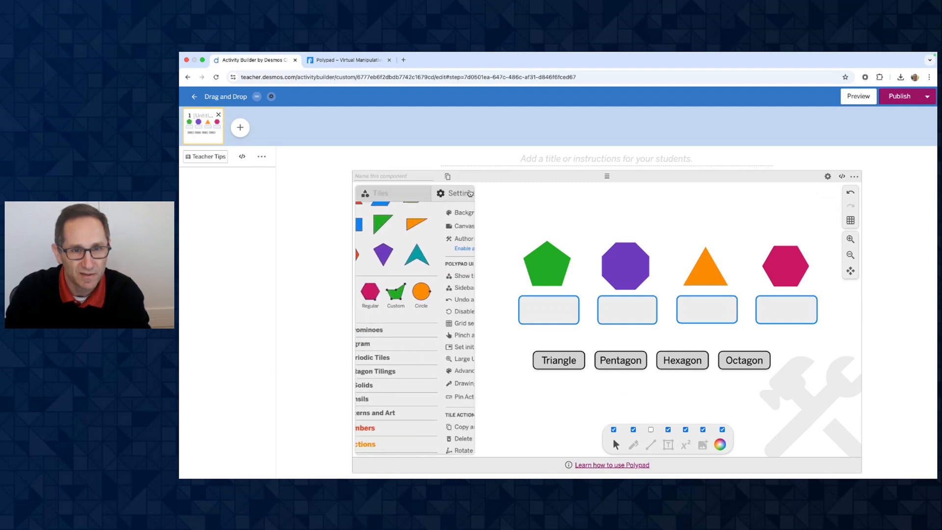
left_click(459, 277)
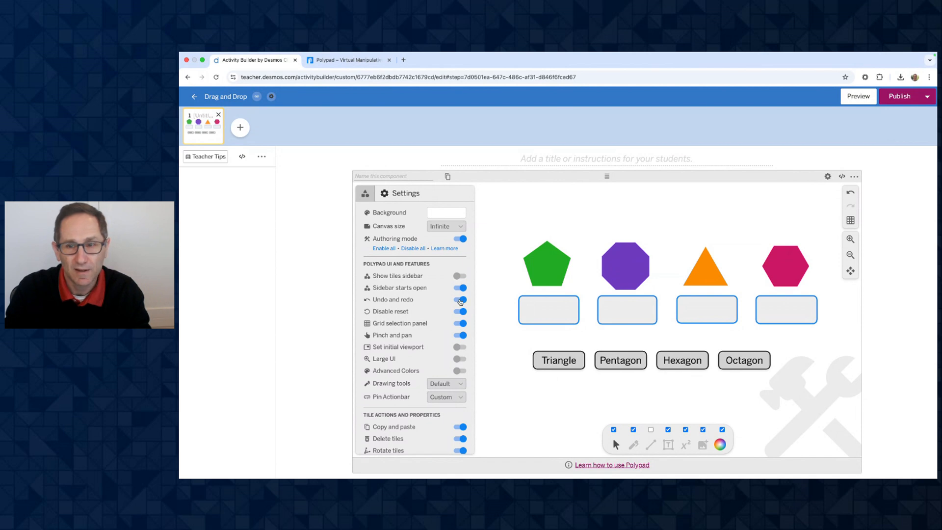
left_click(460, 300)
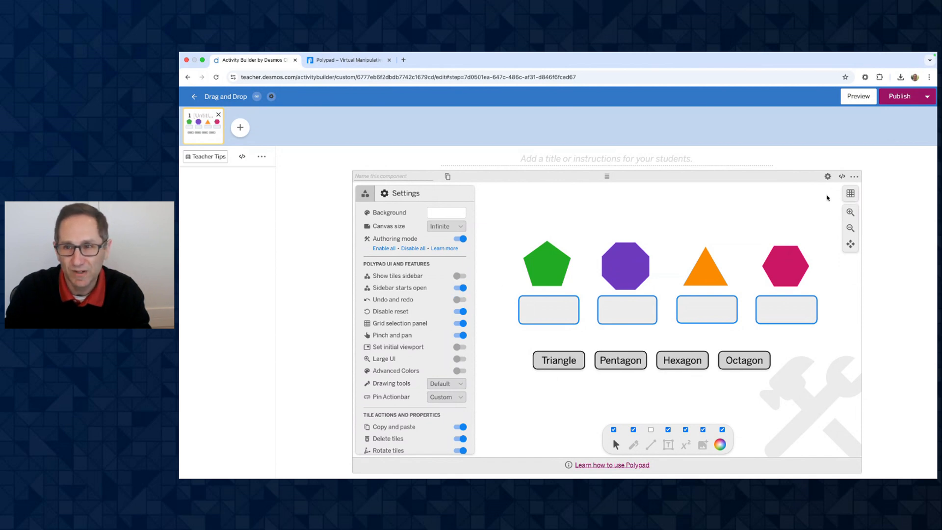
Step: Turn off Grid selection panel, Pinch and pan and every tool in the student toolbar, and disable authoring mode
left_click(458, 325)
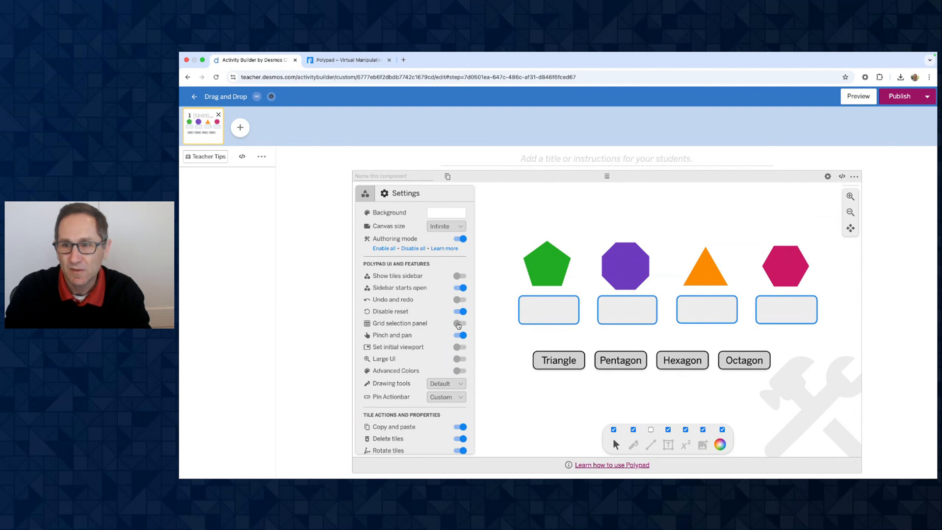
left_click(459, 337)
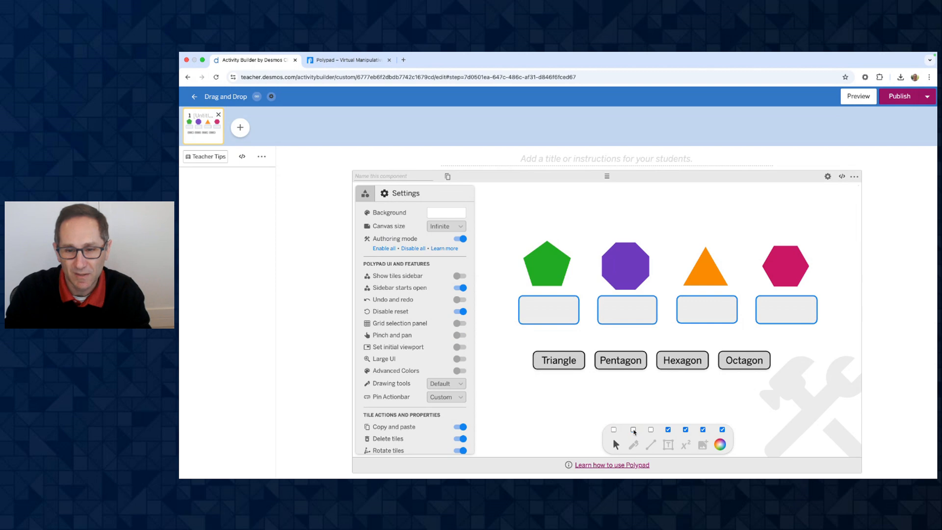
left_click(668, 429)
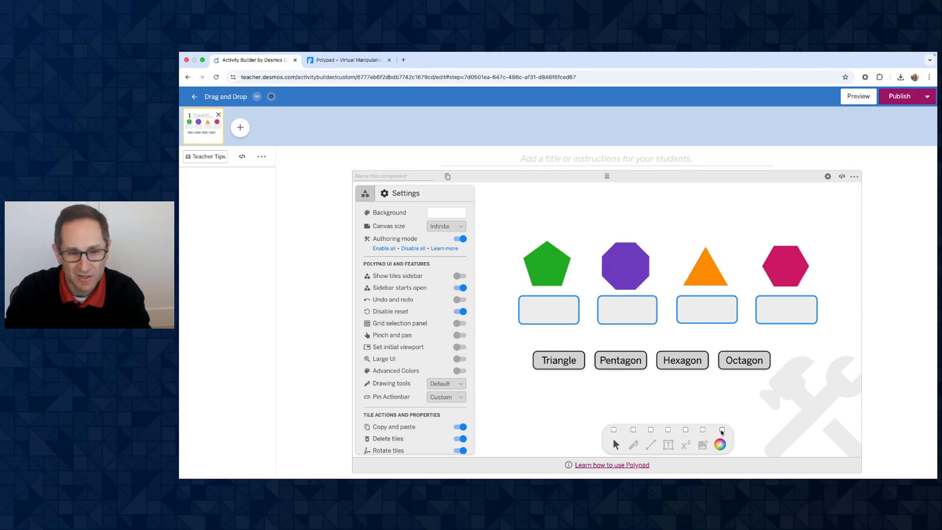
left_click(460, 239)
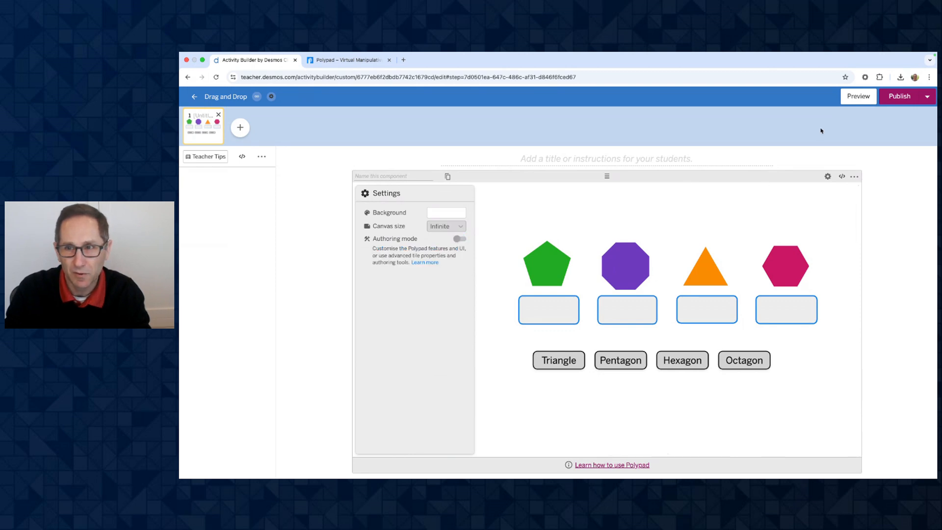
Step: Preview the student screen and test moving the Triangle and Pentagon labels outside the drop zones
left_click(848, 101)
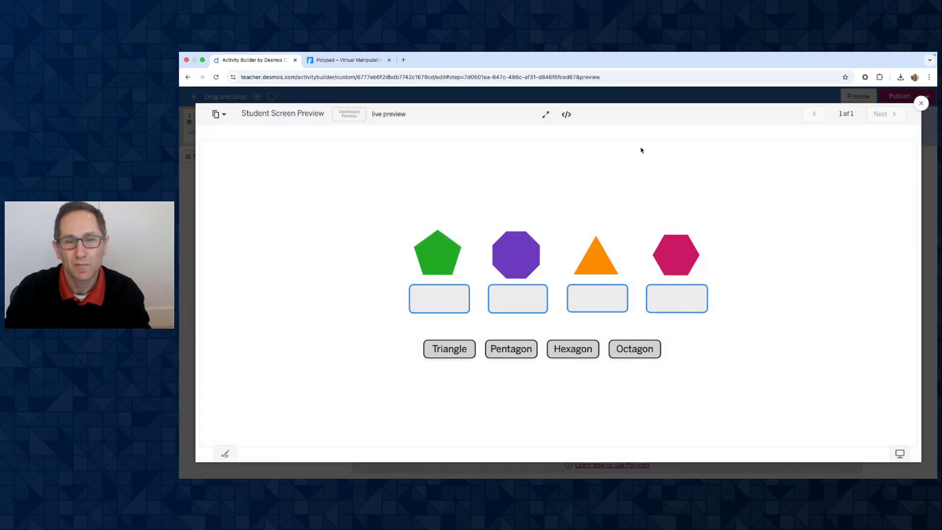
left_click_drag(452, 357, 348, 327)
left_click_drag(512, 351, 508, 392)
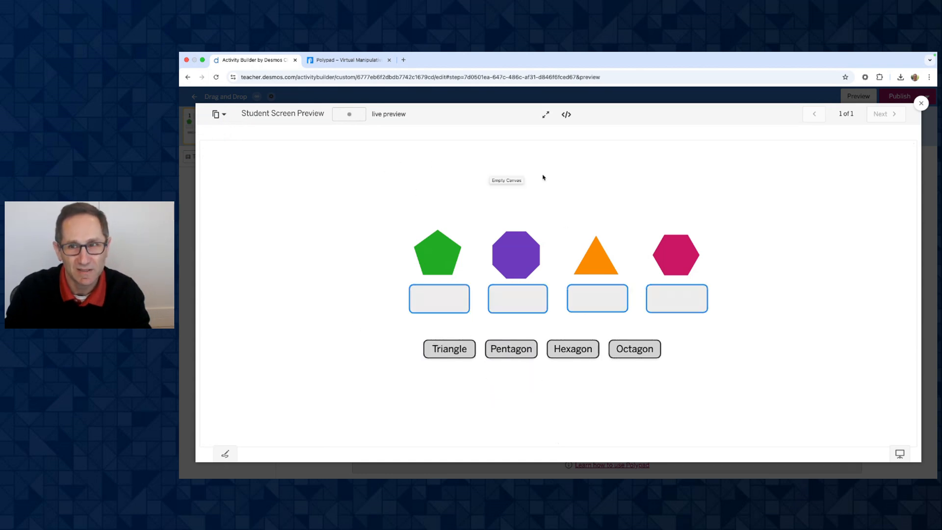
left_click(921, 103)
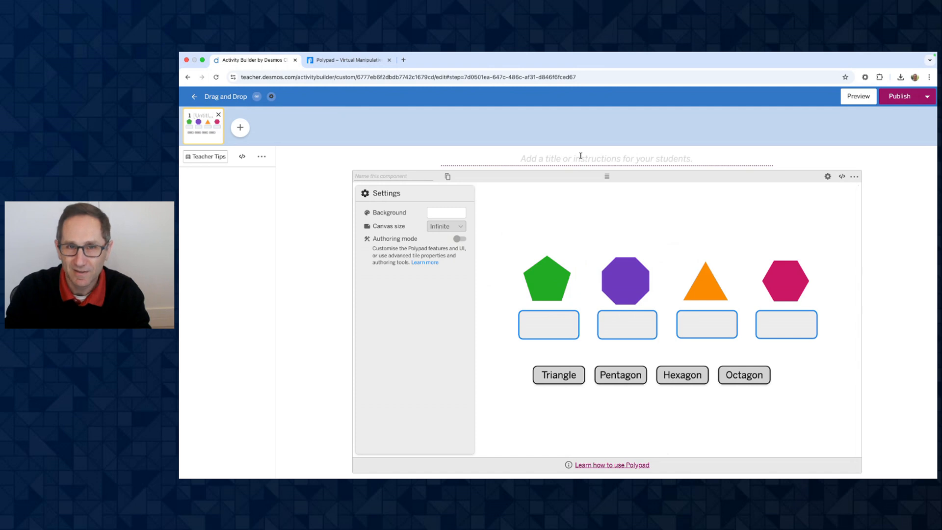
Step: Convert the Polypad component to partial screen
left_click(854, 177)
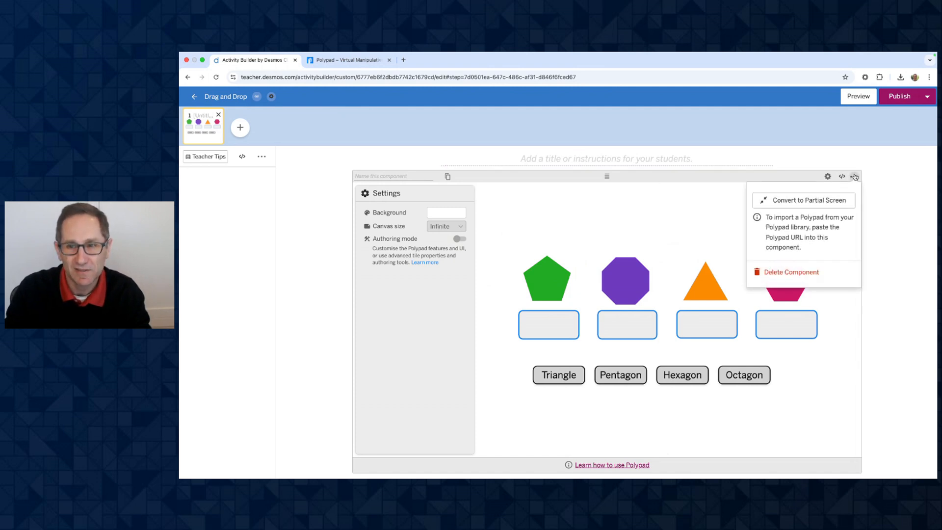
left_click(901, 207)
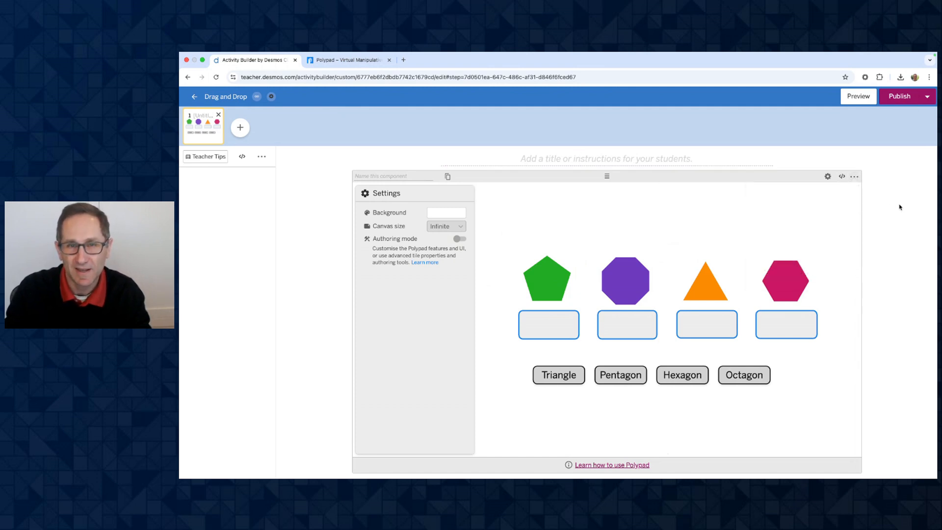
left_click(855, 176)
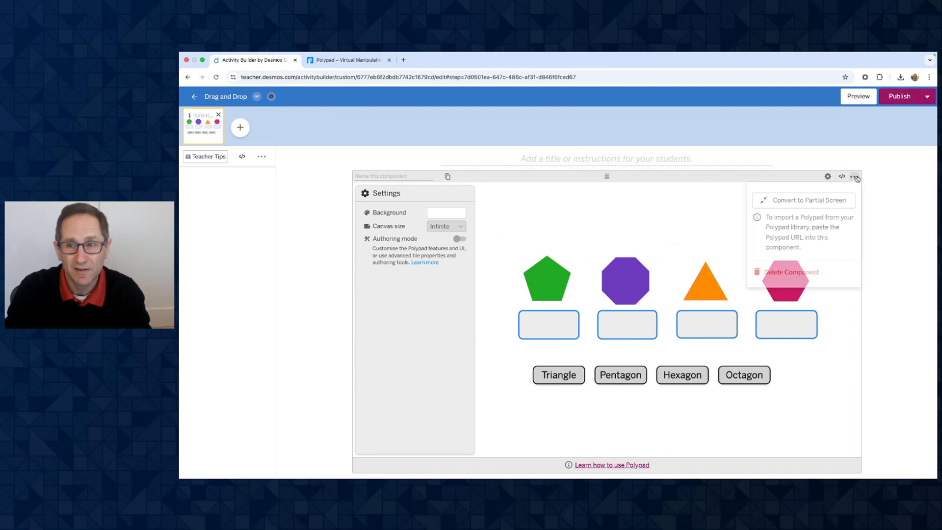
left_click(837, 202)
Step: Add a note reading "Some instruction here" beside the Polypad and preview the student screen
left_click(206, 187)
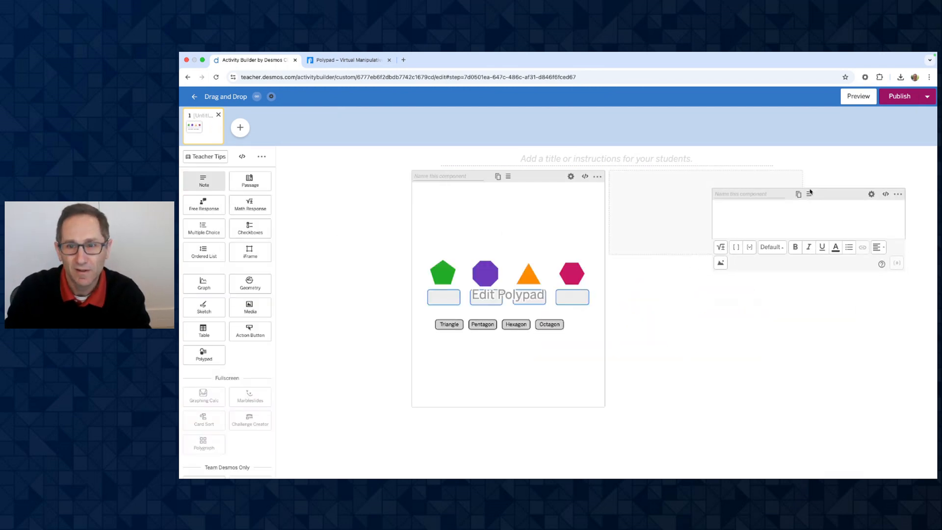
left_click(710, 200)
type("Some instruction here")
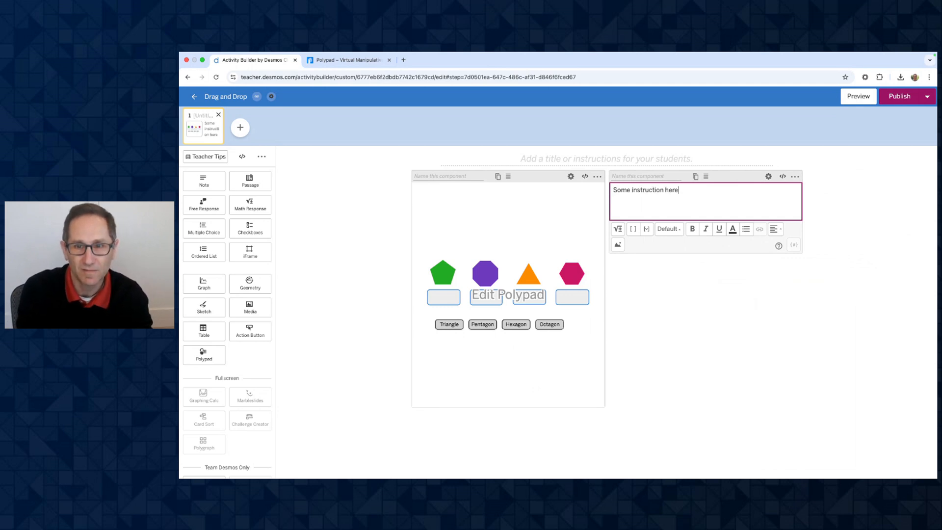
left_click(856, 97)
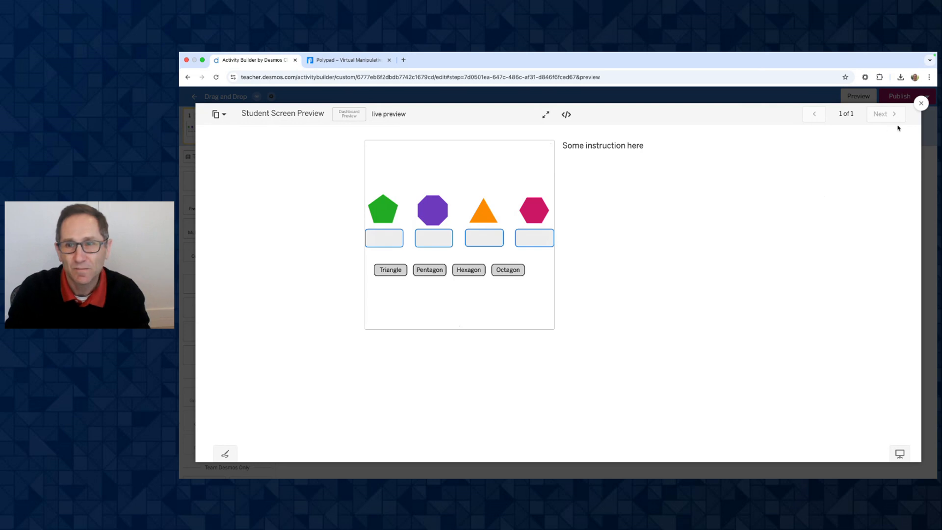
left_click(918, 106)
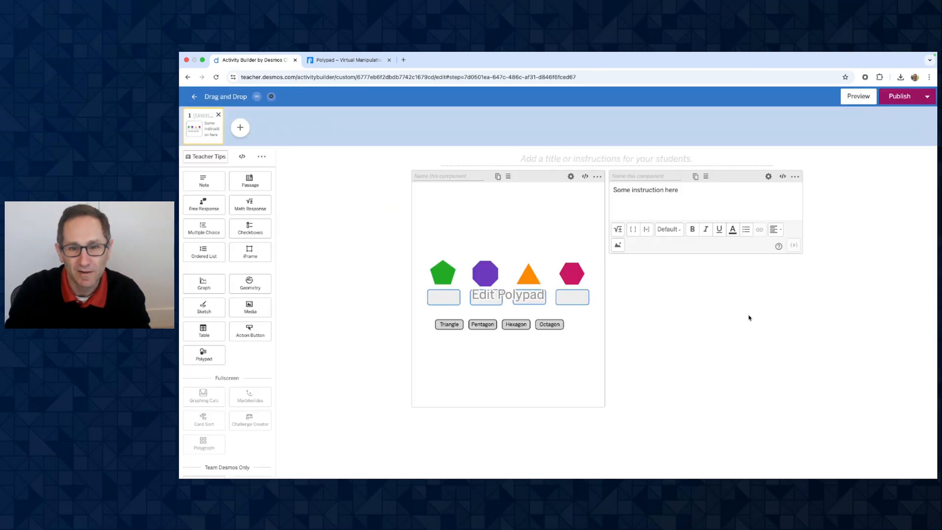
Step: Delete the instruction note and convert the Polypad component back to full screen
left_click(795, 176)
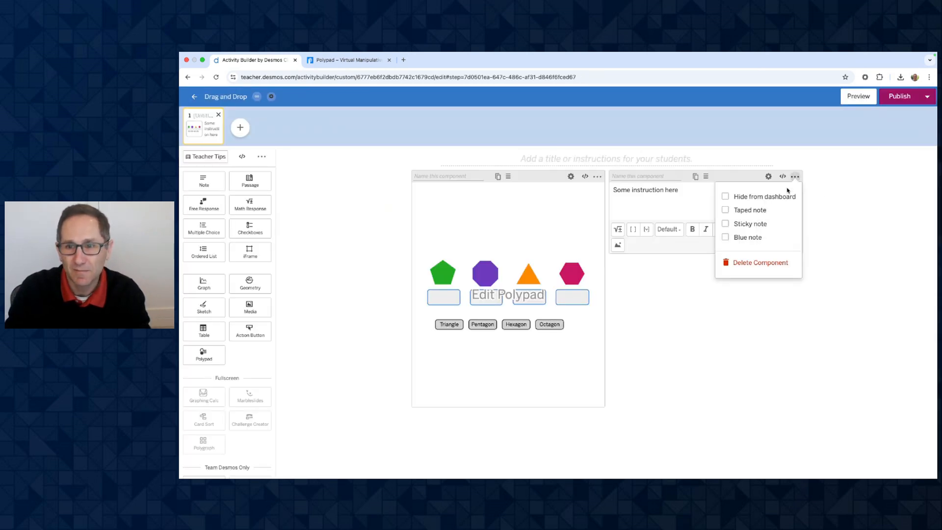
left_click(767, 262)
left_click(768, 263)
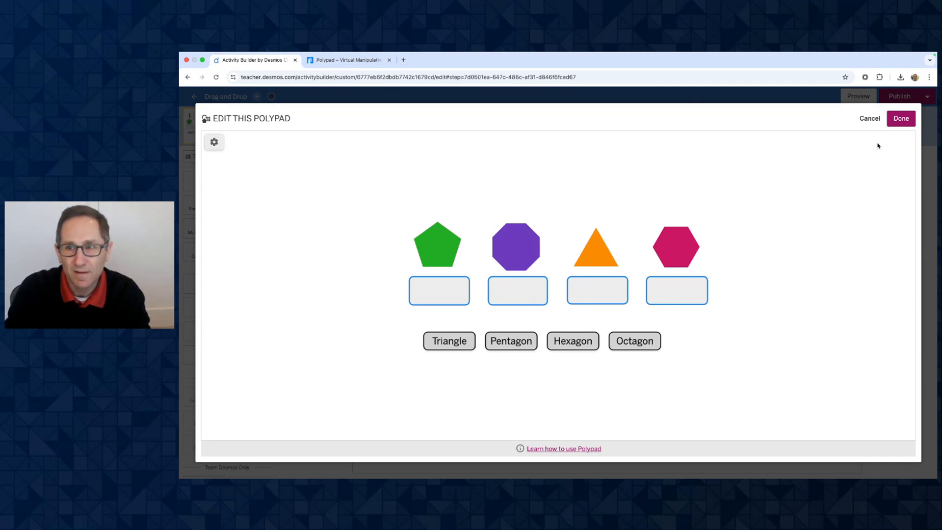
left_click(902, 119)
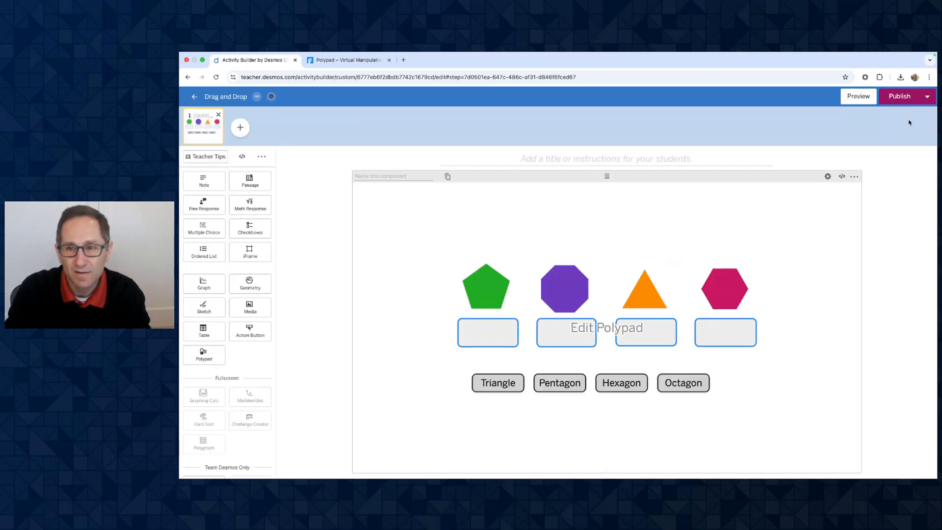
left_click(856, 176)
left_click(833, 205)
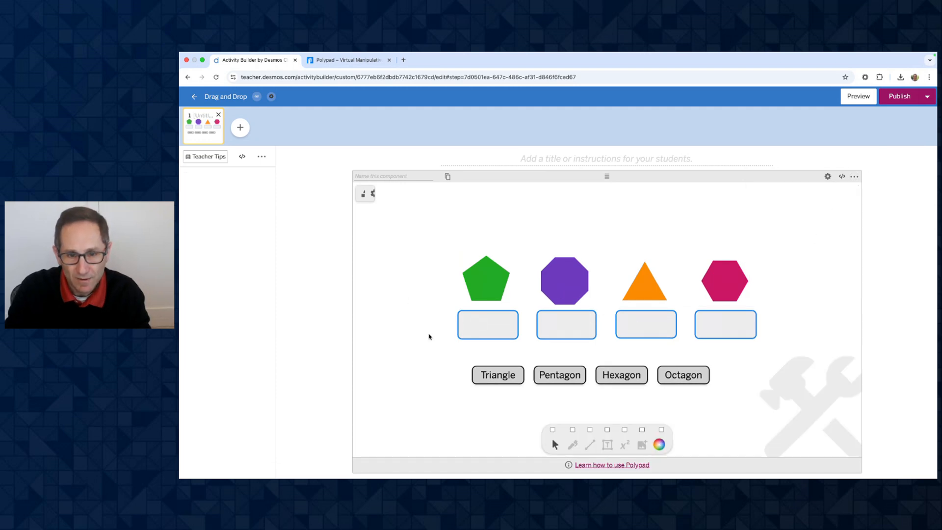
Step: Turn on Pinch and pan, and move all four word labels out of their grey drop zones to just below them
left_click_drag(457, 360, 762, 384)
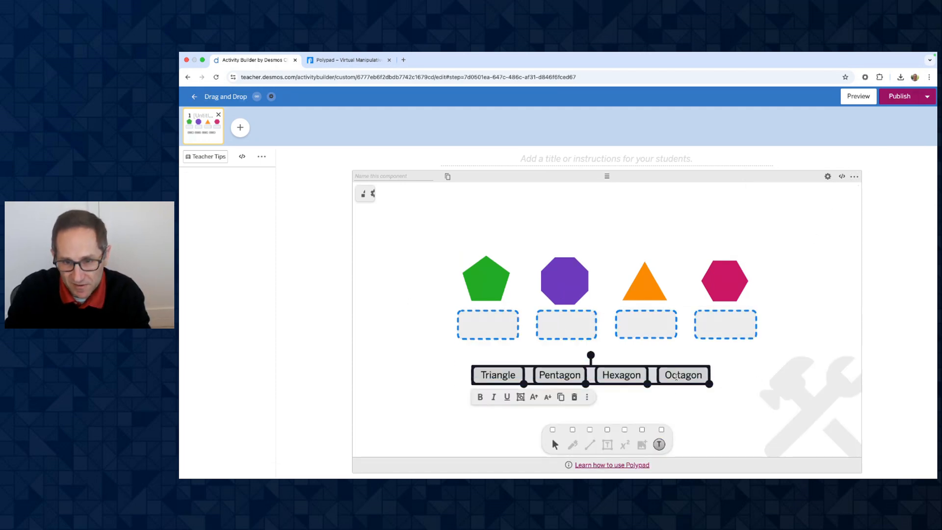
mouse_move(674, 376)
left_mouse_down()
mouse_move(685, 377)
mouse_move(674, 376)
left_mouse_up()
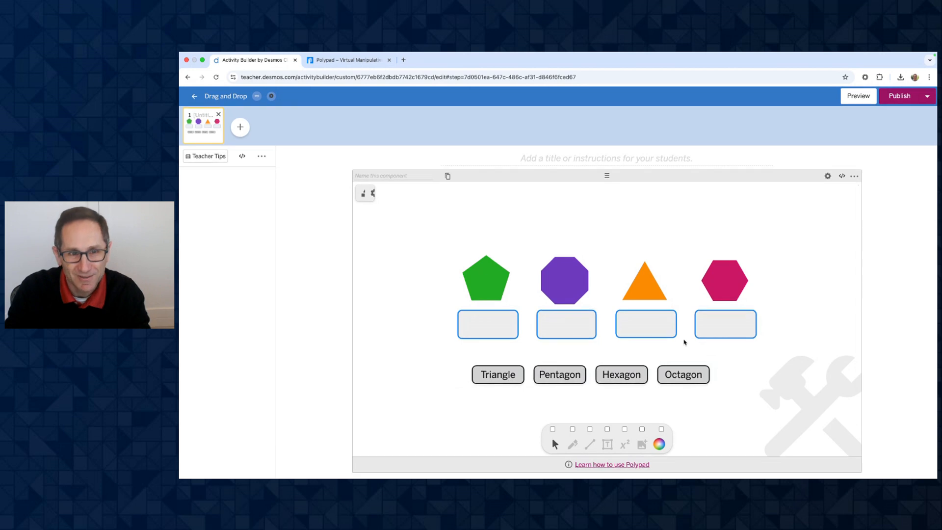
left_click(374, 194)
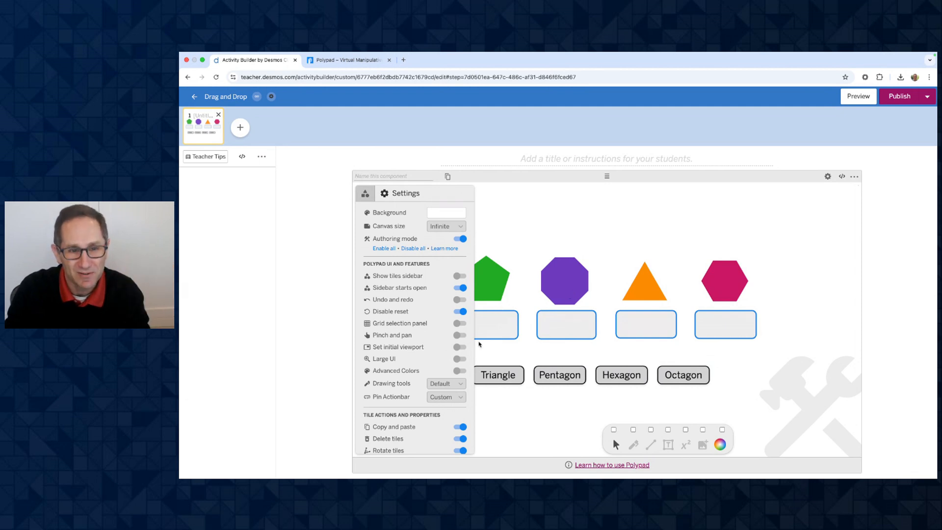
left_click(462, 336)
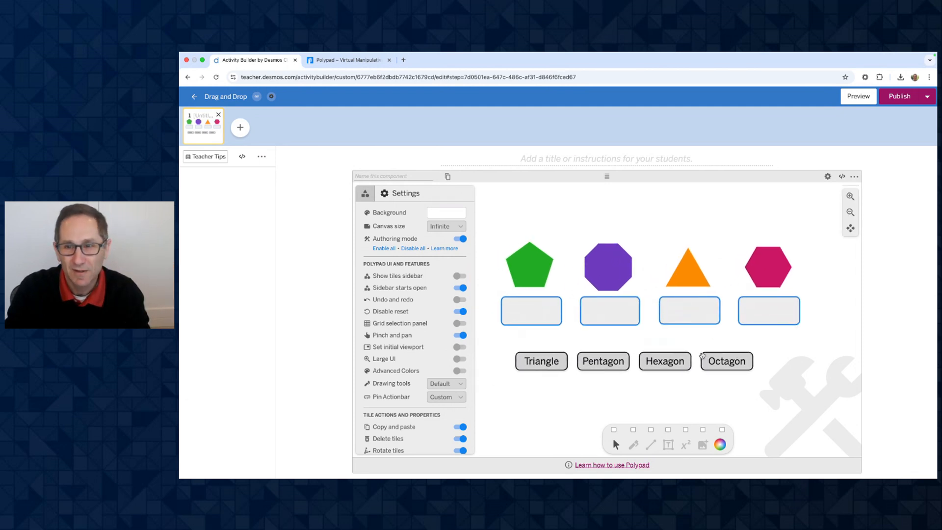
left_click_drag(551, 360, 555, 406)
left_click_drag(601, 365, 611, 414)
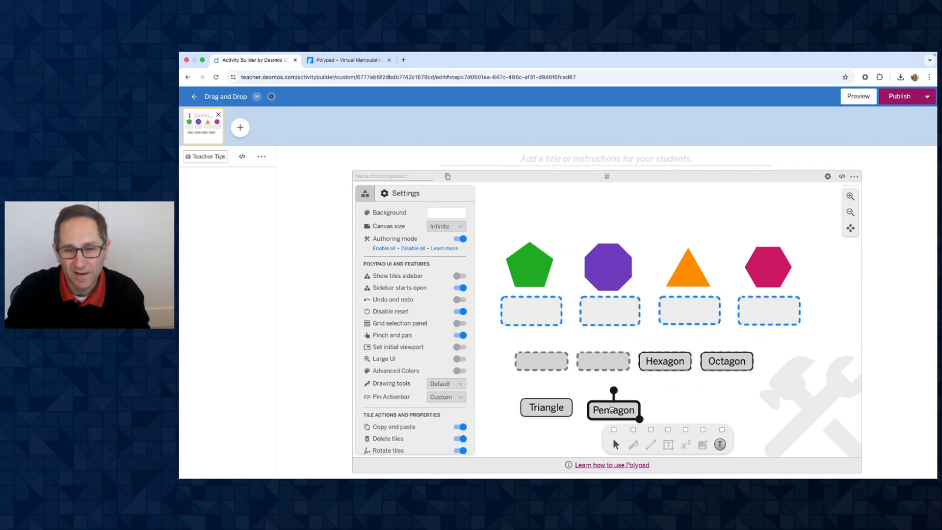
left_click_drag(666, 369, 676, 411)
left_click_drag(733, 362, 747, 408)
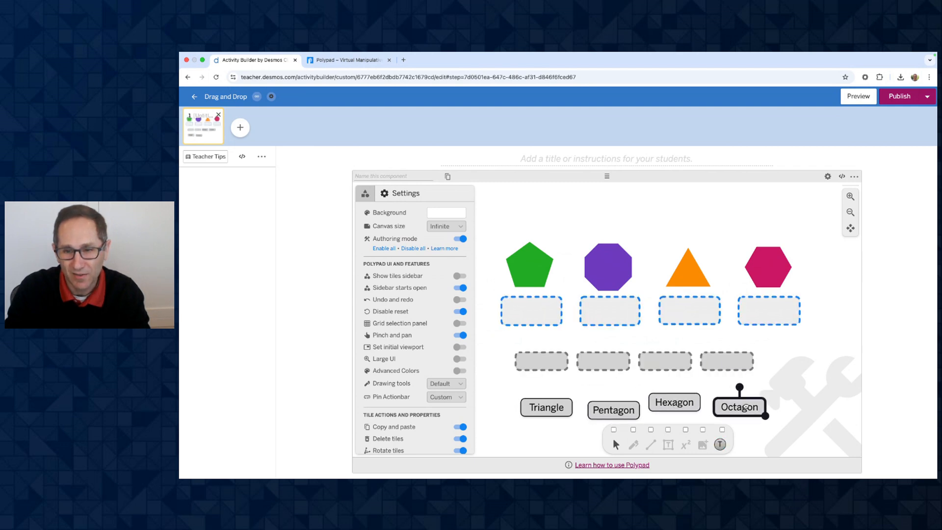
Step: Select the four empty grey drop zones together and shift them right to centre them under the shape boxes
left_click(537, 359)
left_click(604, 361, "shift")
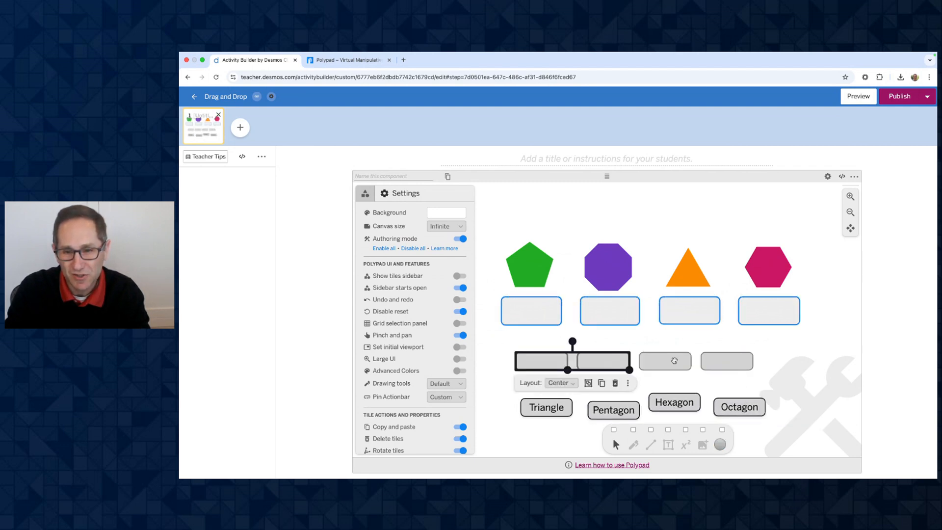
left_click(674, 361, "shift")
left_click(729, 364, "shift")
left_click_drag(662, 362, 678, 358)
left_click(513, 399)
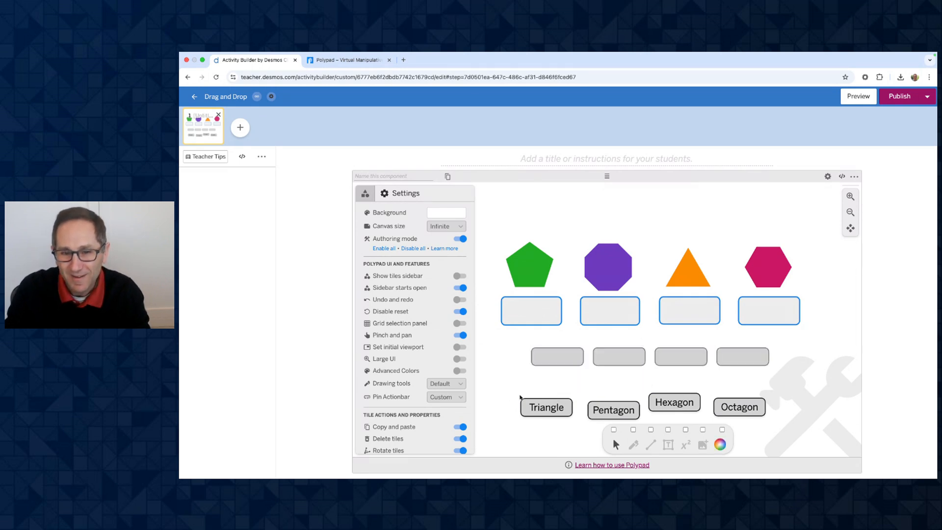
Step: Place the Triangle, Pentagon, Hexagon and Octagon labels back in the grey drop zones, and turn off Pinch and pan and authoring mode
left_click_drag(524, 400, 533, 350)
left_click_drag(605, 402, 610, 349)
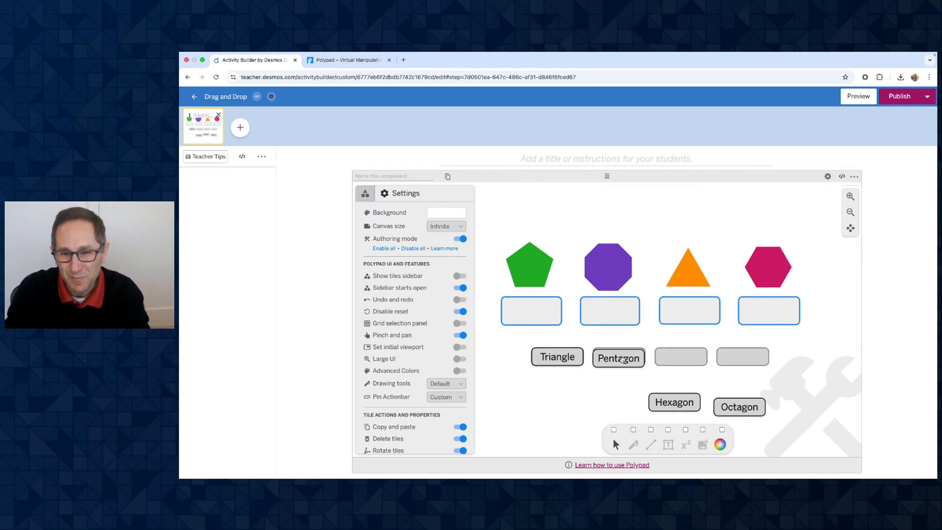
left_click_drag(669, 402, 676, 357)
left_click_drag(733, 412, 741, 356)
left_click(457, 336)
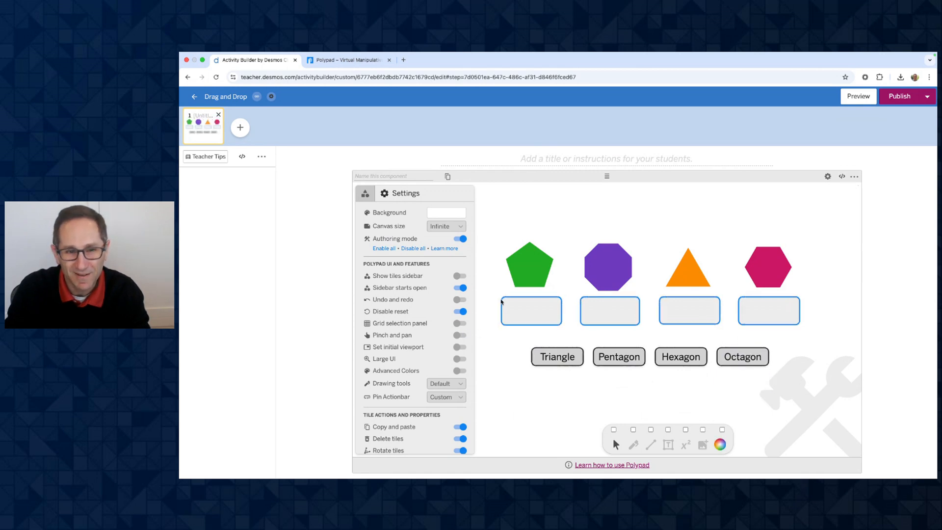
left_click(457, 239)
Step: Preview the student screen again and test moving the Triangle and Pentagon labels out of the repositioned grey zones
left_click(856, 101)
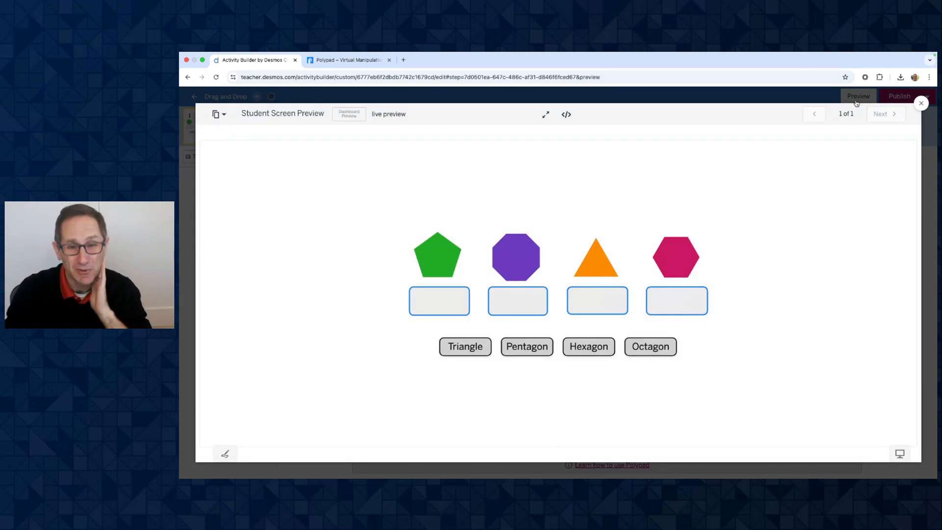
left_click_drag(465, 350, 383, 384)
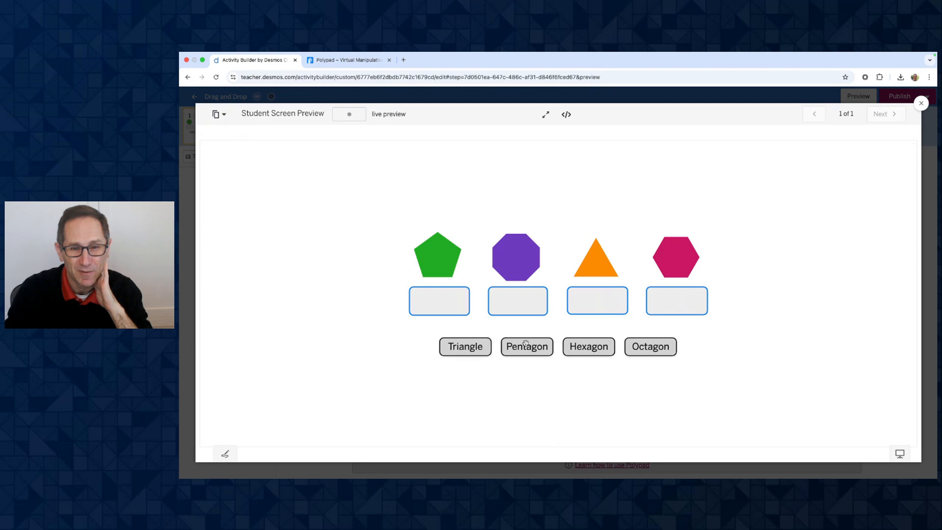
left_click_drag(526, 343, 529, 386)
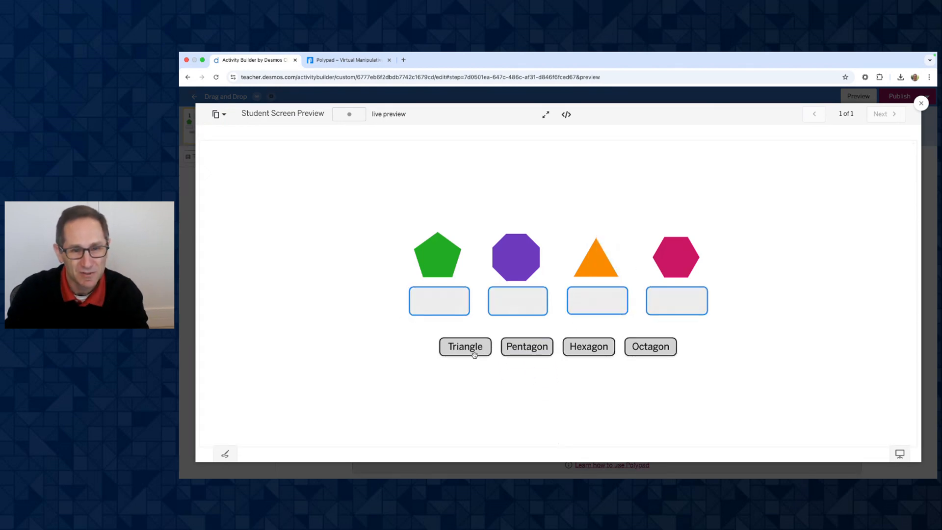
mouse_move(474, 354)
left_mouse_down()
mouse_move(457, 315)
mouse_move(472, 352)
left_mouse_up()
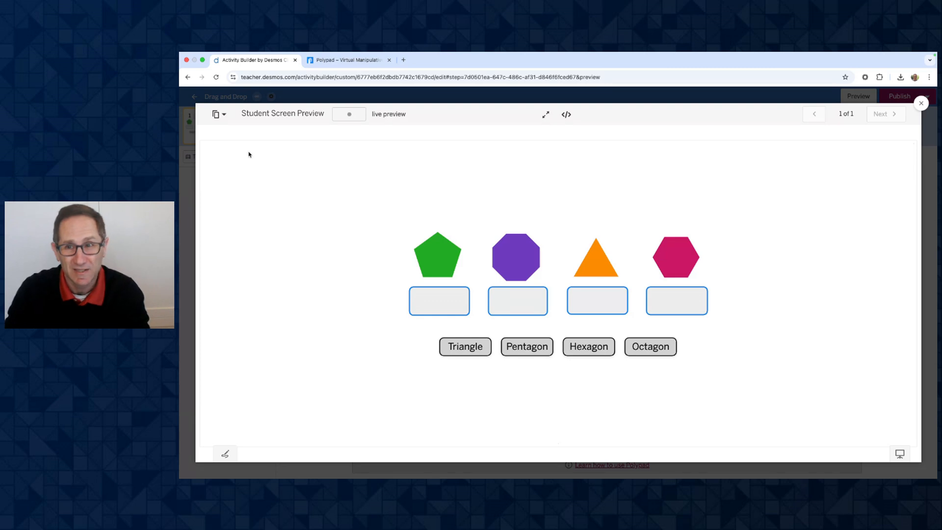
left_click(921, 104)
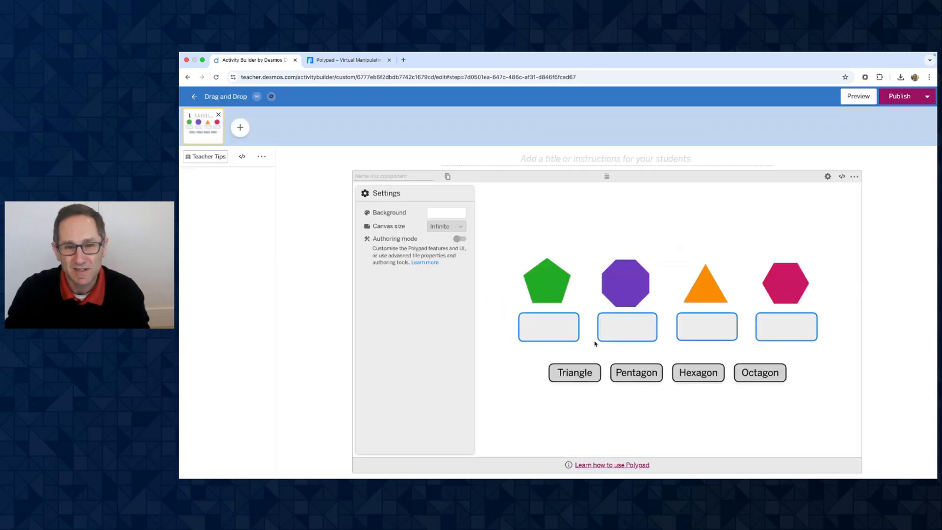